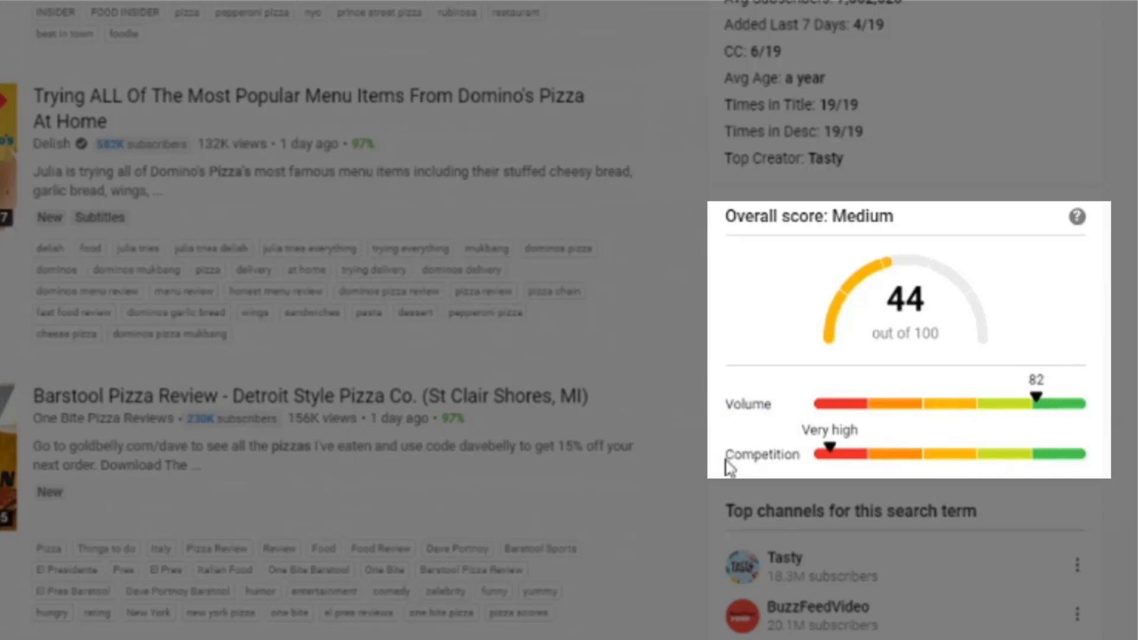
# Examine the volume and competition ratings under the overall score for the search term "pizza"
pyautogui.moveTo(729, 469); pyautogui.dragTo(789, 461)
pyautogui.click(795, 463)
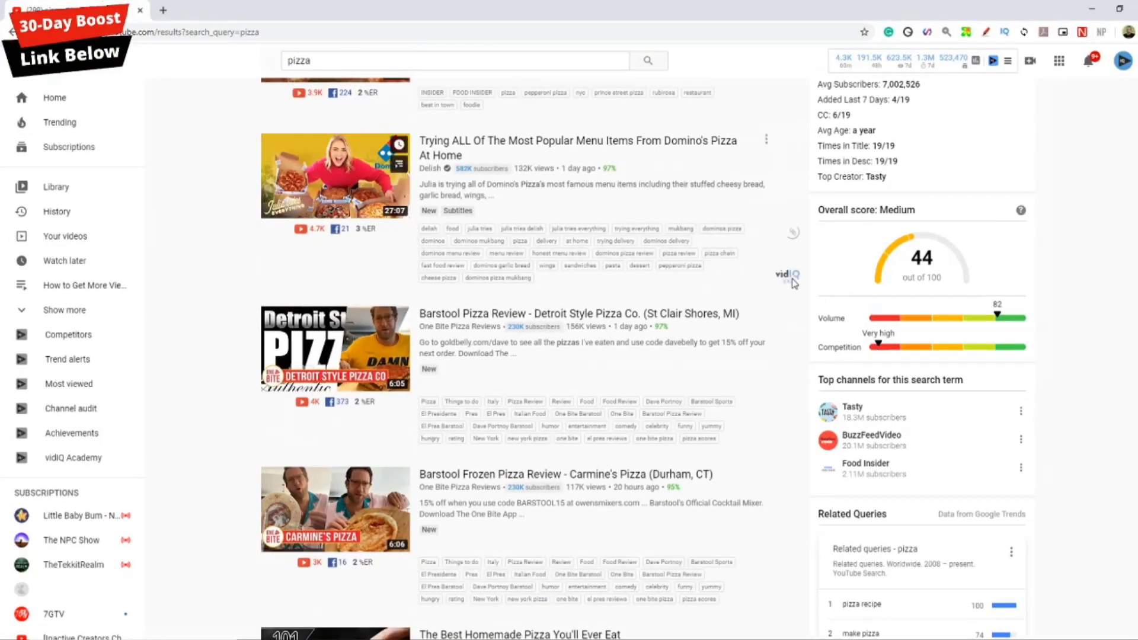
# Look up search suggestions for "pizza" followed by the letters a, b and c
pyautogui.scroll(3, 792, 427)
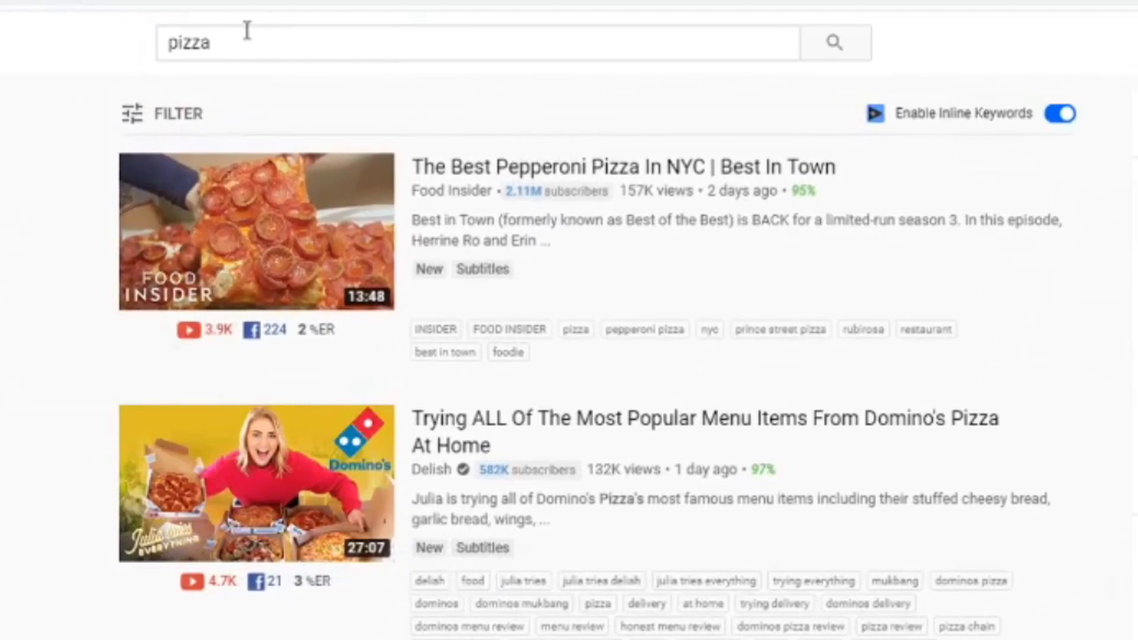
pyautogui.click(330, 54)
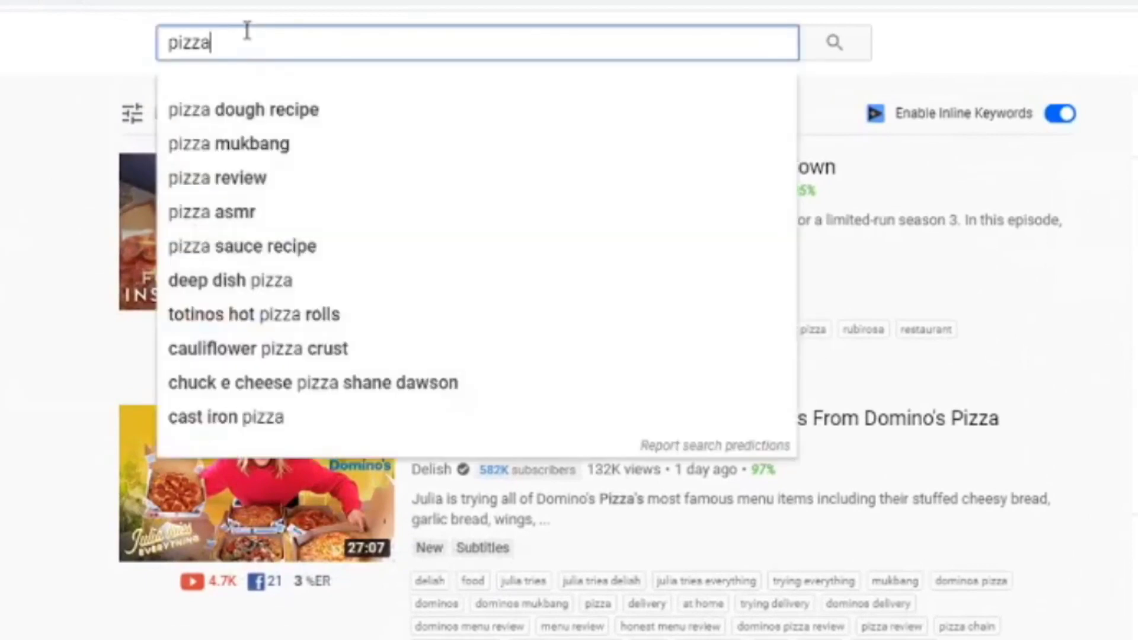
pyautogui.press('BackSpace')
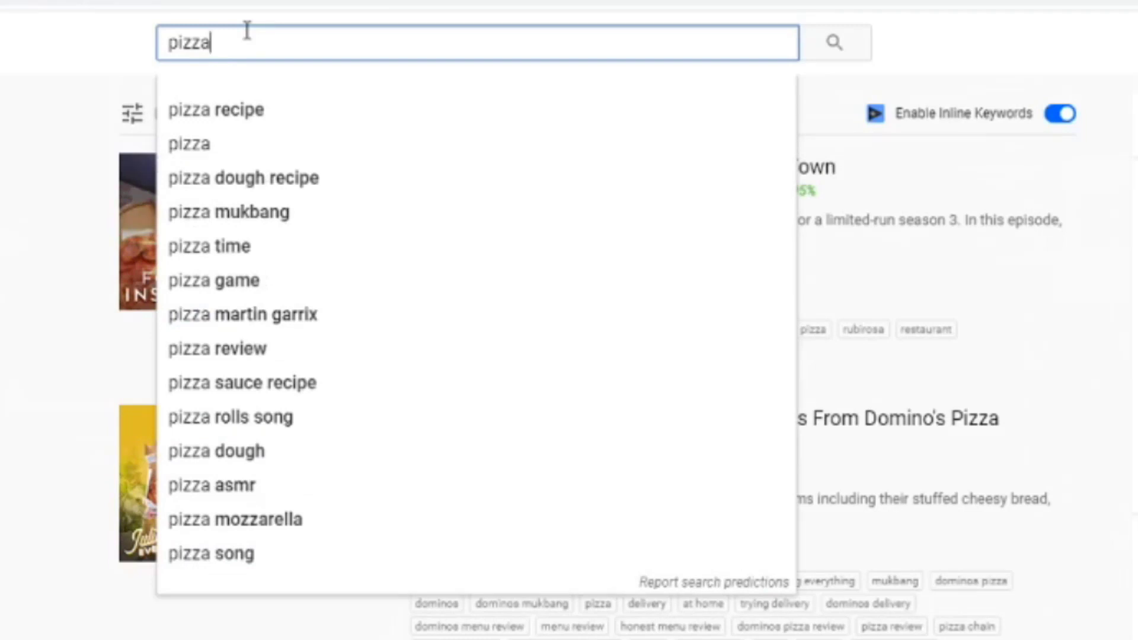
pyautogui.write('a')
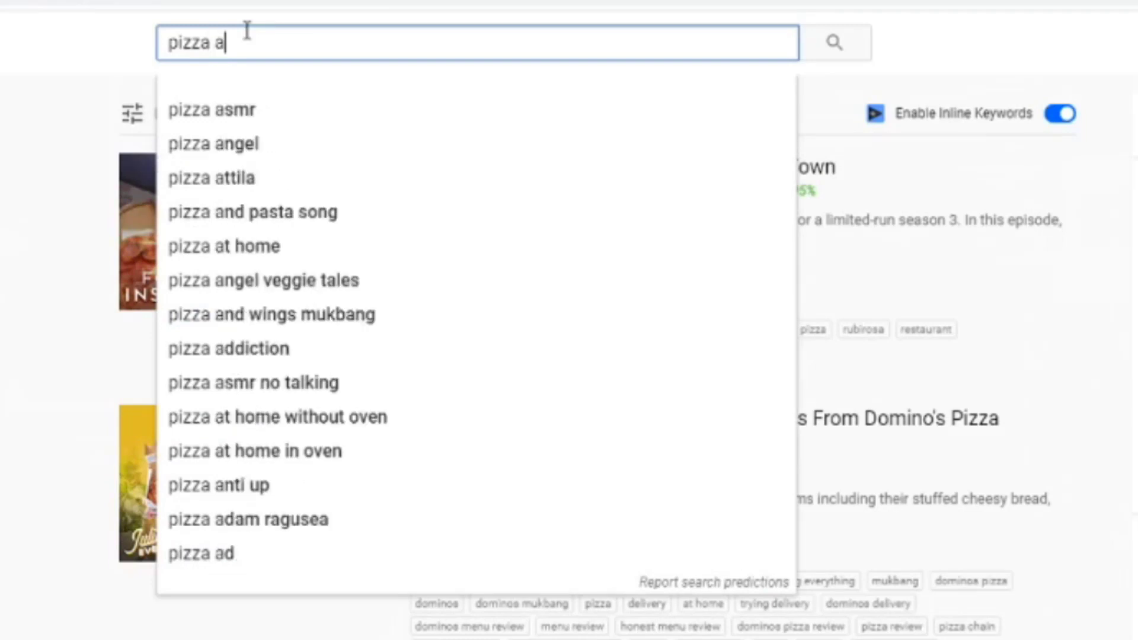
pyautogui.press('BackSpace')
pyautogui.write('b')
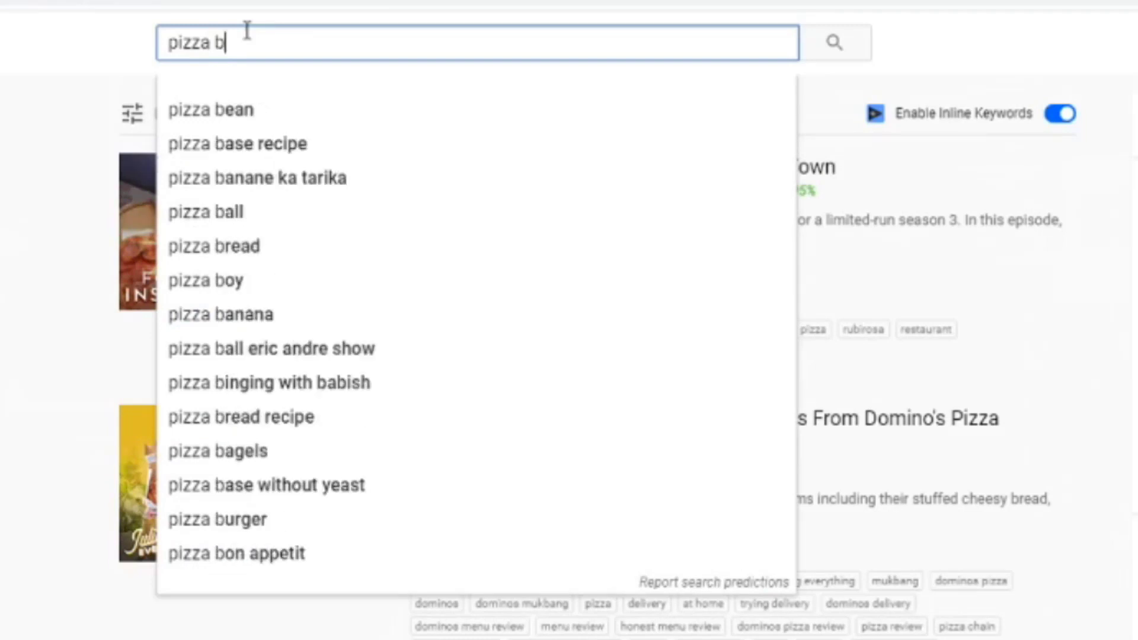
pyautogui.press('BackSpace')
pyautogui.write('c')
pyautogui.press('BackSpace')
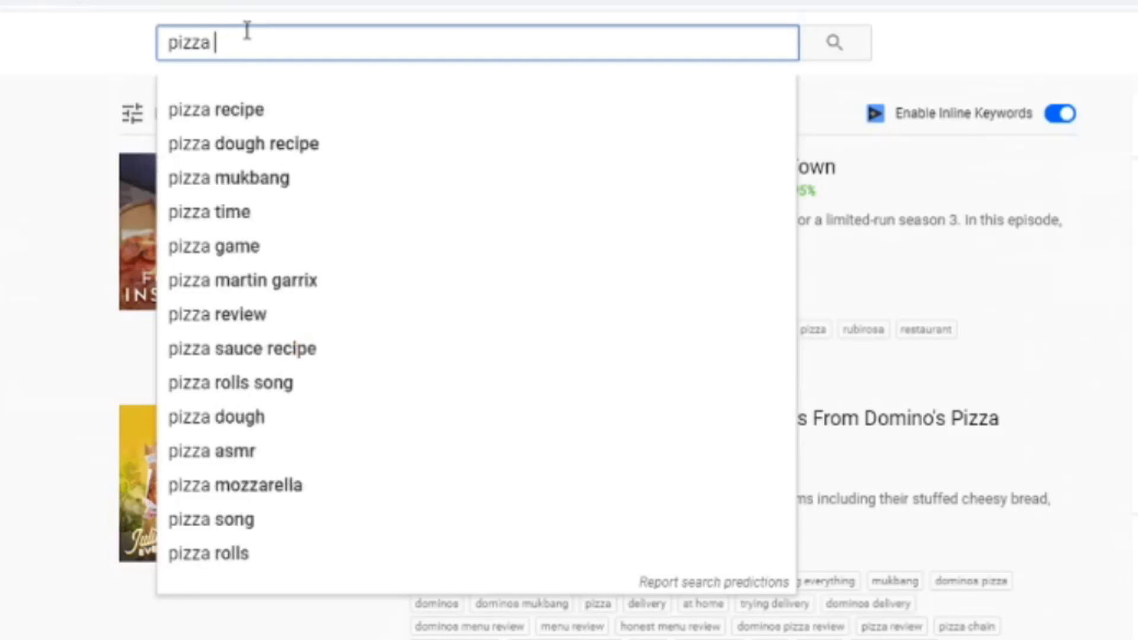
# Look up search suggestions for "pizza" followed by the letters d, e, f and g
pyautogui.write('d')
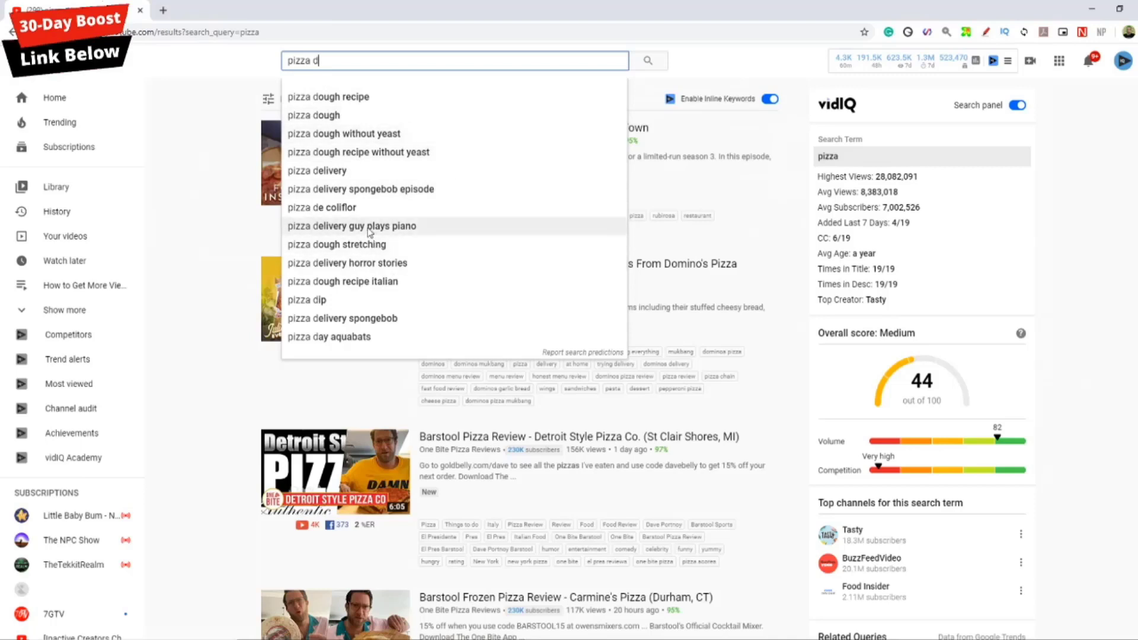
pyautogui.press('BackSpace')
pyautogui.write('e')
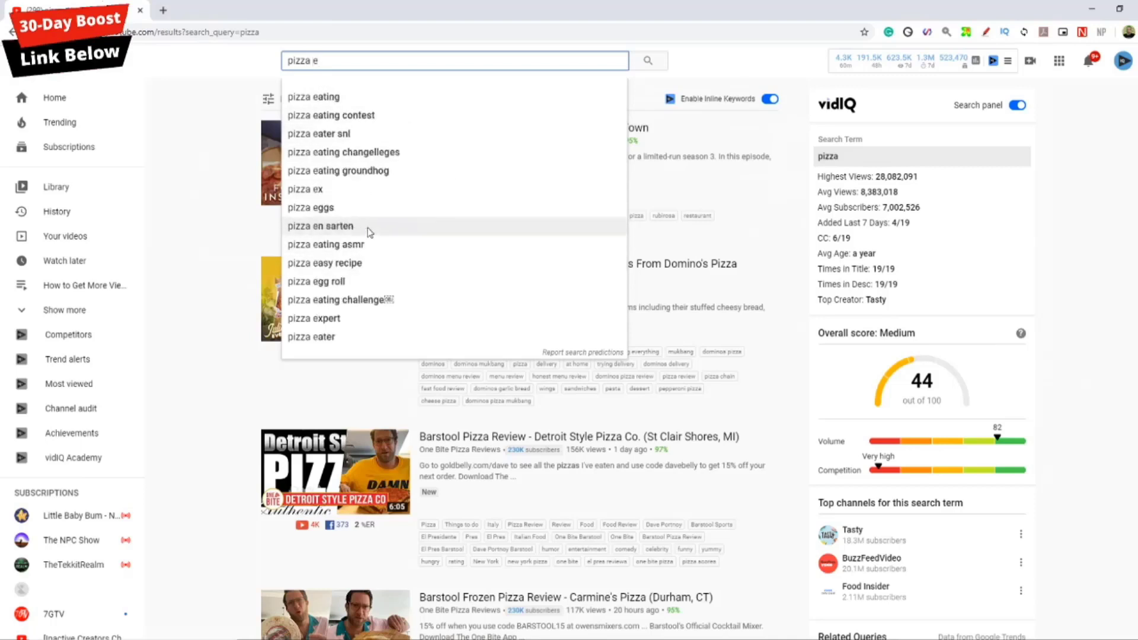
pyautogui.press('BackSpace')
pyautogui.write('f')
pyautogui.press('BackSpace')
pyautogui.write('g')
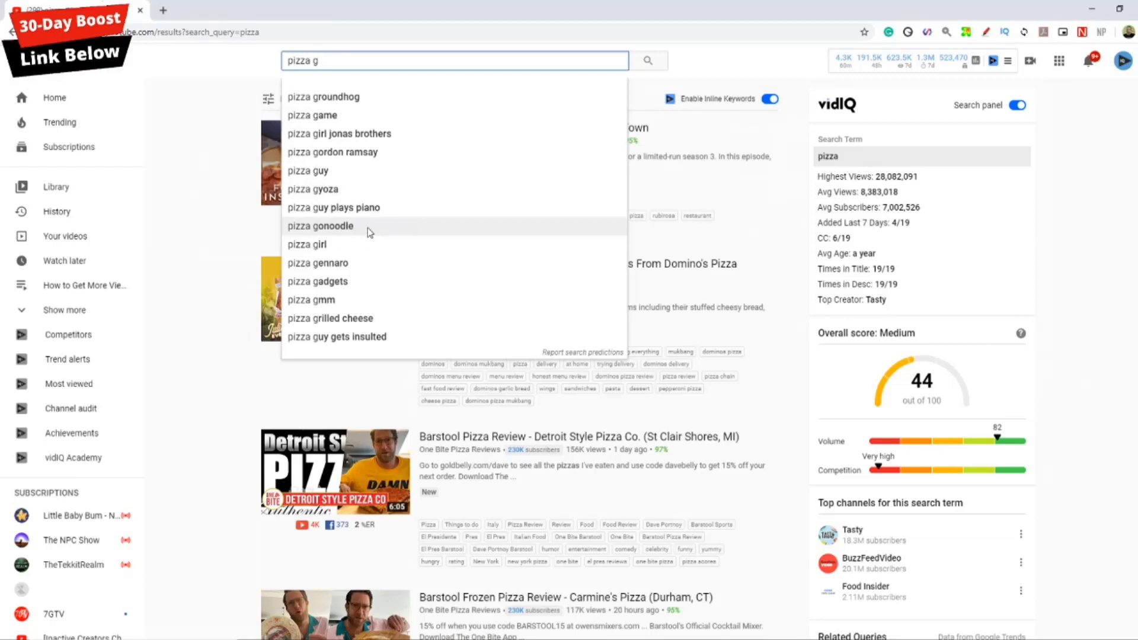
pyautogui.press('BackSpace')
pyautogui.write('g')
pyautogui.press('BackSpace')
pyautogui.press('BackSpace')
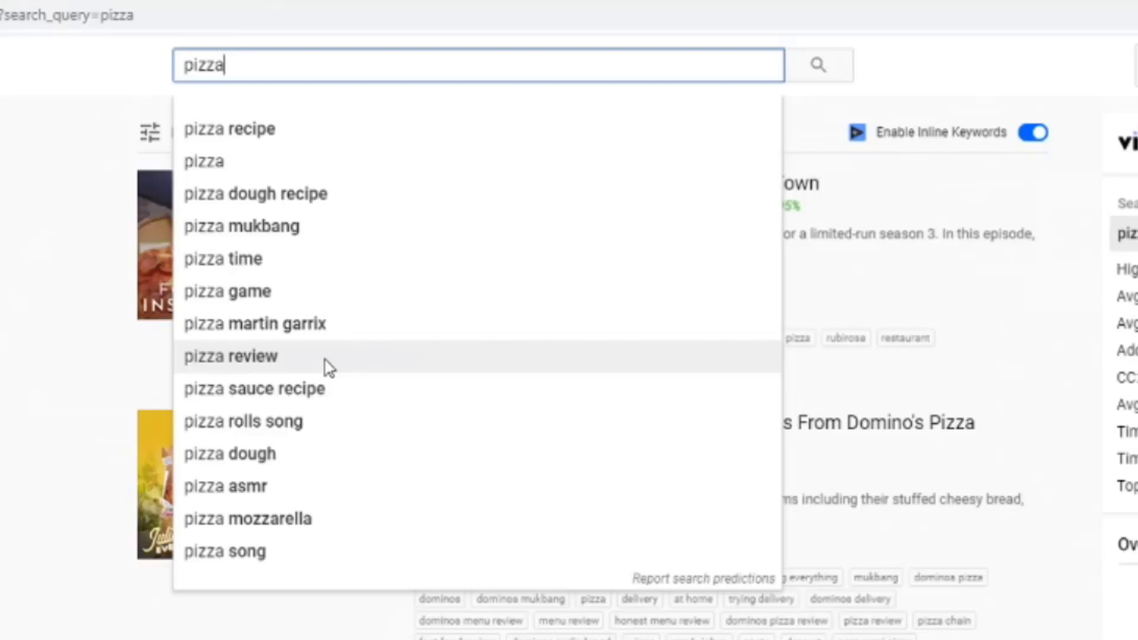
# Go through the suggestions for "pizza" again with the letters a, c and d, leaving only "pizza" in the search
pyautogui.write('a a')
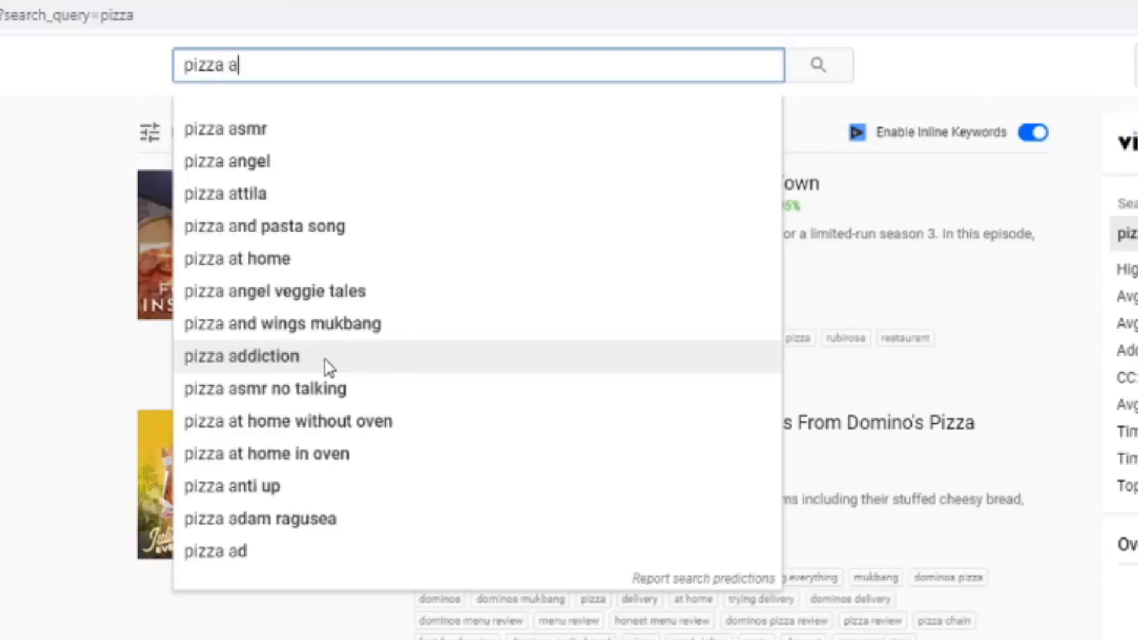
pyautogui.press('BackSpace')
pyautogui.write('c')
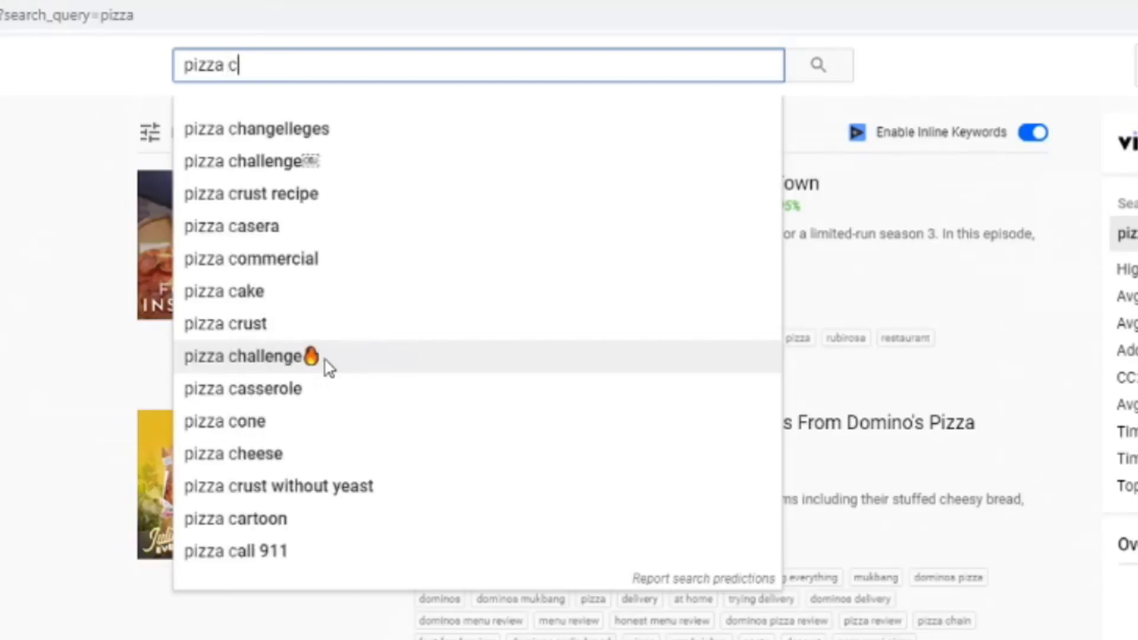
pyautogui.press('BackSpace')
pyautogui.write('d')
pyautogui.press('BackSpace')
pyautogui.press('BackSpace')
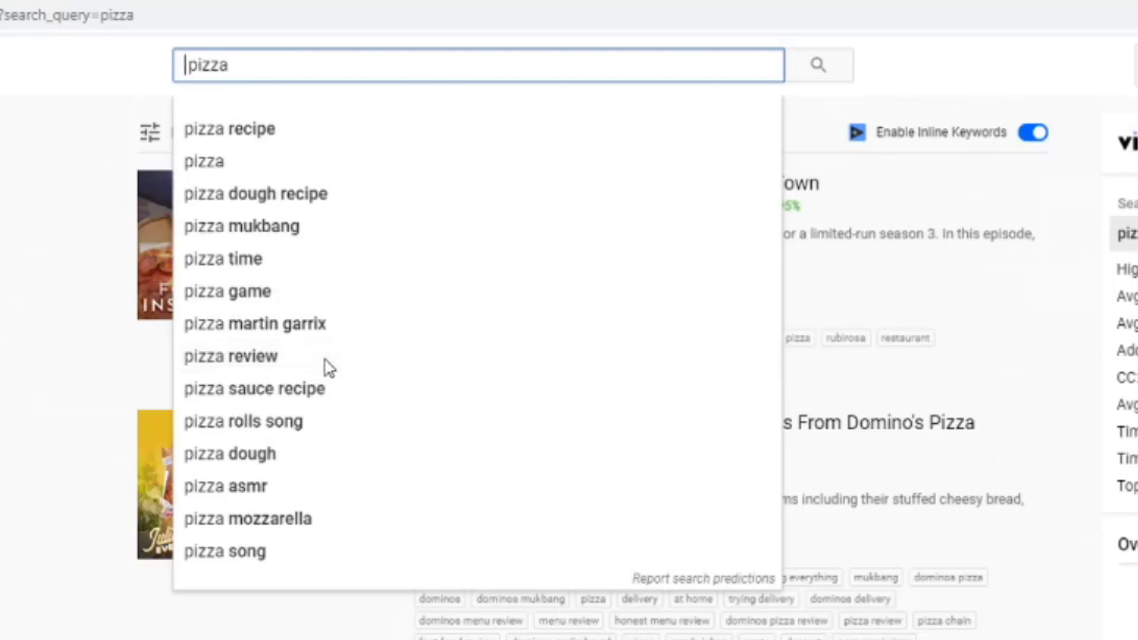
# Look up search suggestions for "pizza" preceded by the question words "what", "where" and "when"
pyautogui.write('what')
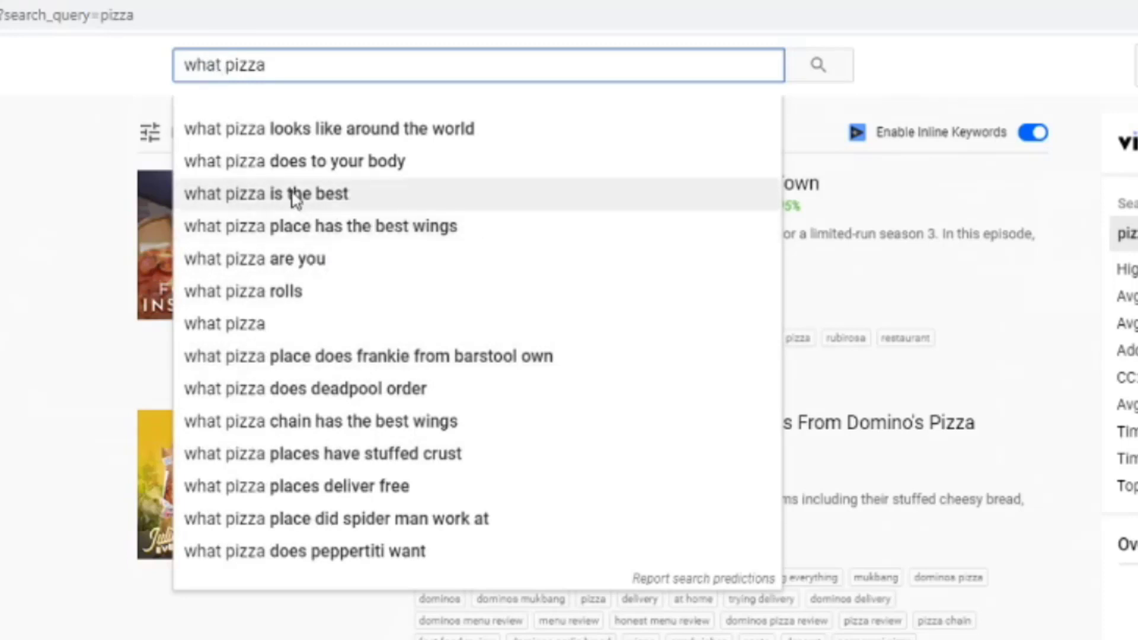
pyautogui.hotkey('ctrl', 'shift', 'Left')
pyautogui.write('where')
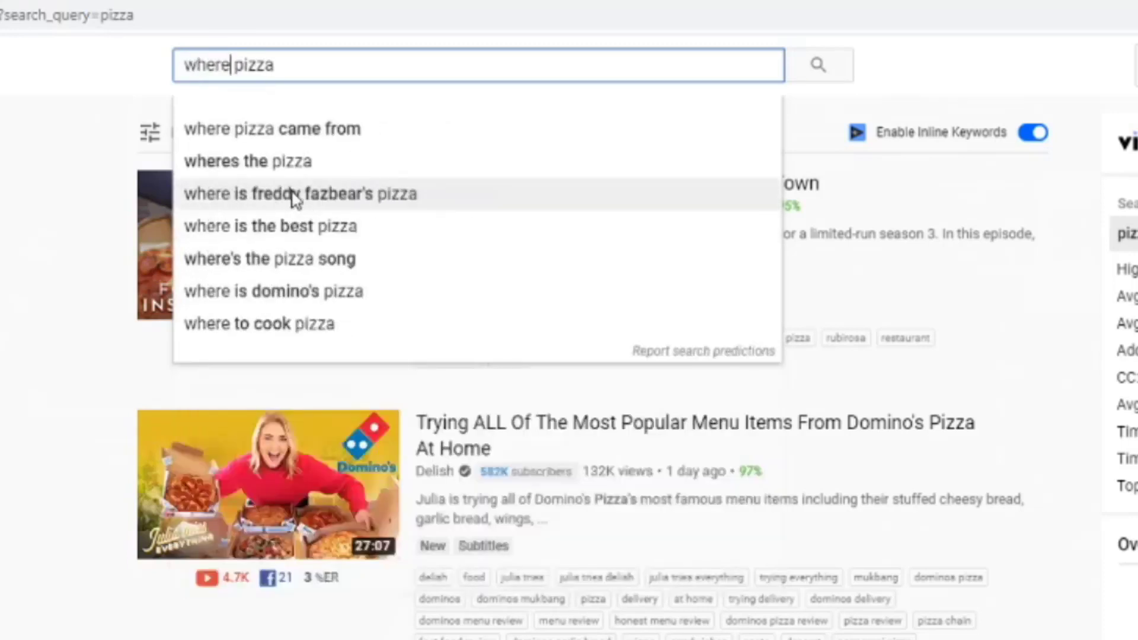
pyautogui.hotkey('ctrl', 'shift', 'Left')
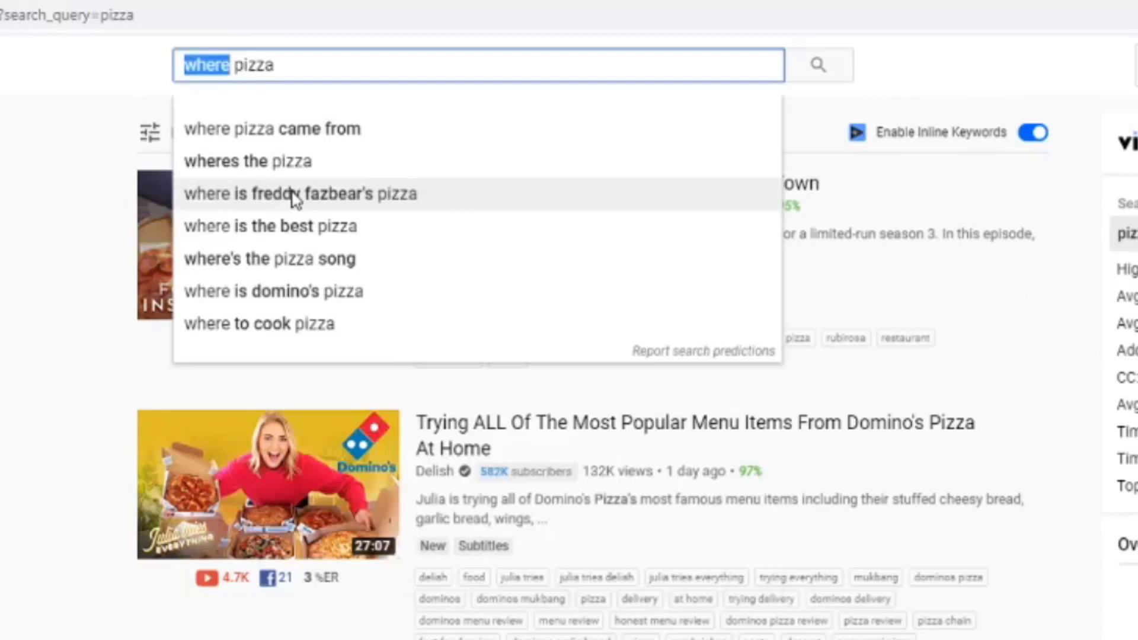
pyautogui.write('when')
# Look up search suggestions for "why pizza" and "how pizza", and close the suggestion list
pyautogui.hotkey('ctrl', 'shift', 'Left')
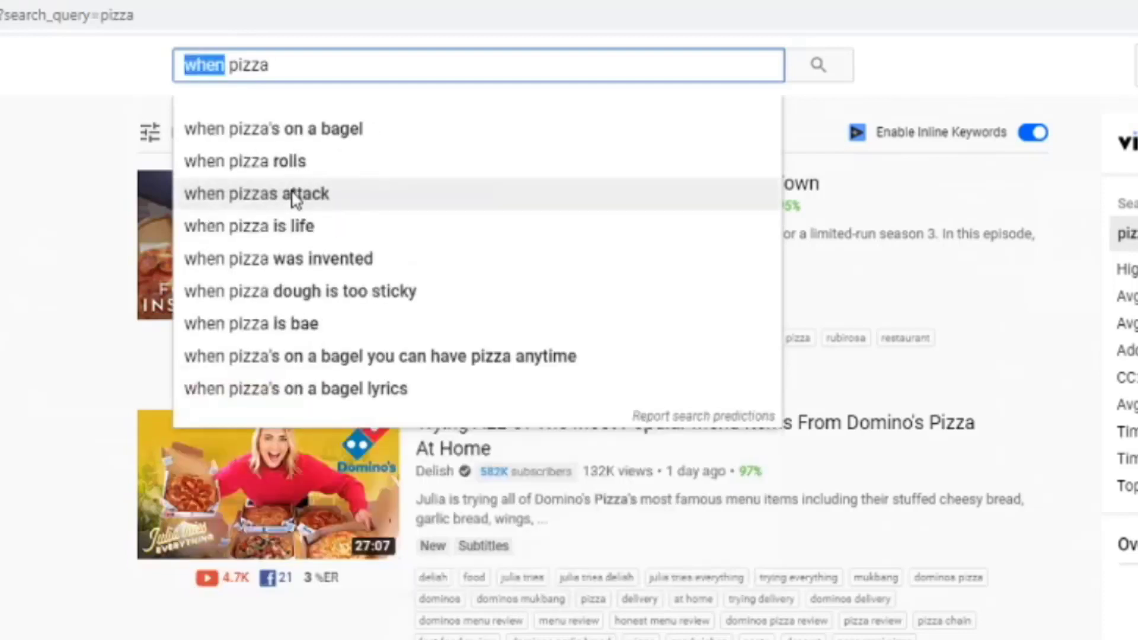
pyautogui.write('why')
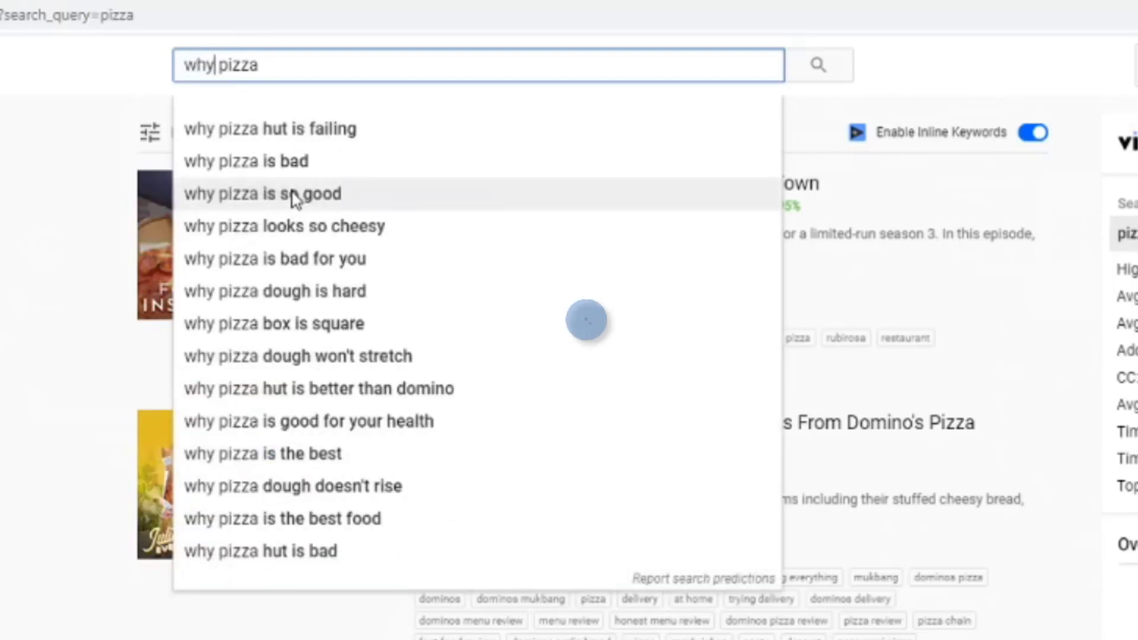
pyautogui.hotkey('ctrl', 'shift', 'Left')
pyautogui.write('how')
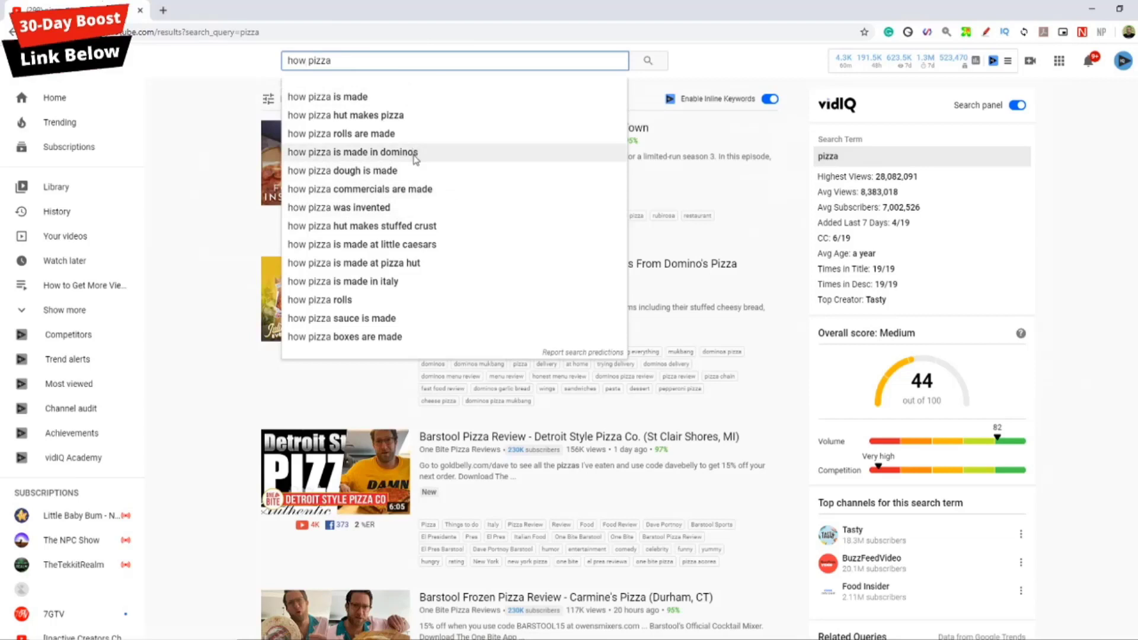
pyautogui.click(243, 65)
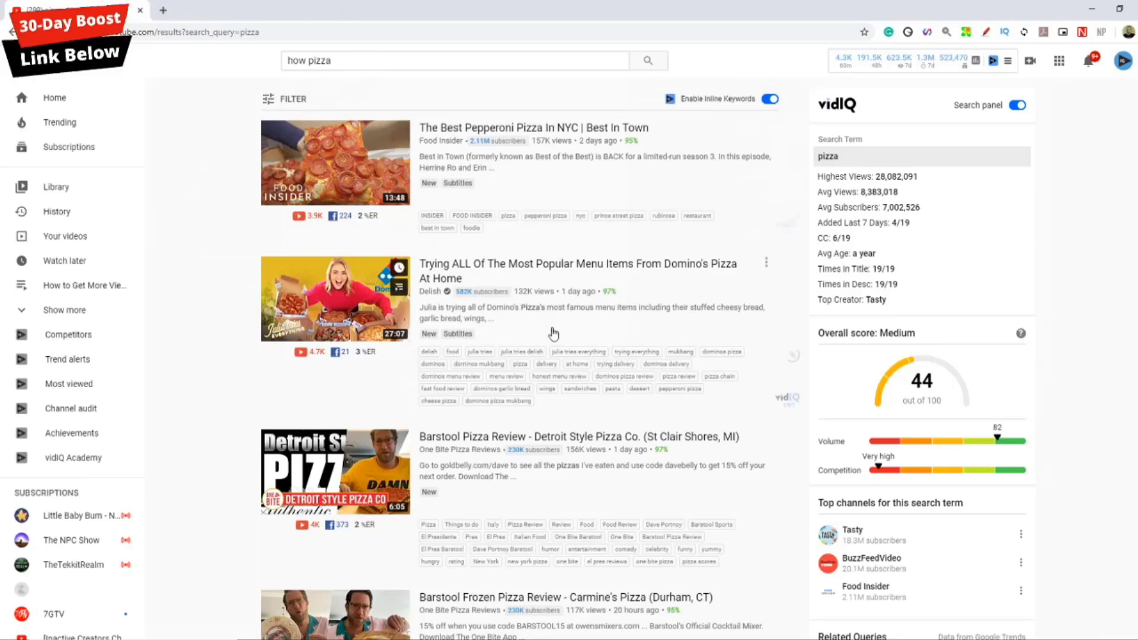
# Open Tasty's video "The Best Homemade Pizza You'll Ever Eat" from the pizza search results
pyautogui.scroll(-4, 794, 326)
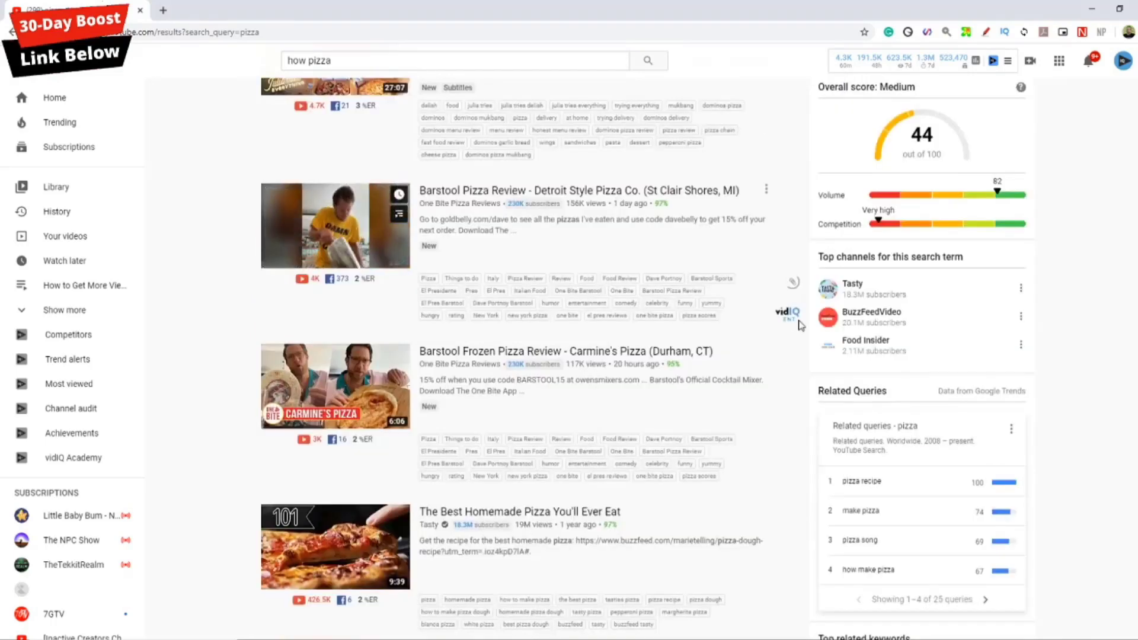
pyautogui.scroll(-3, 795, 326)
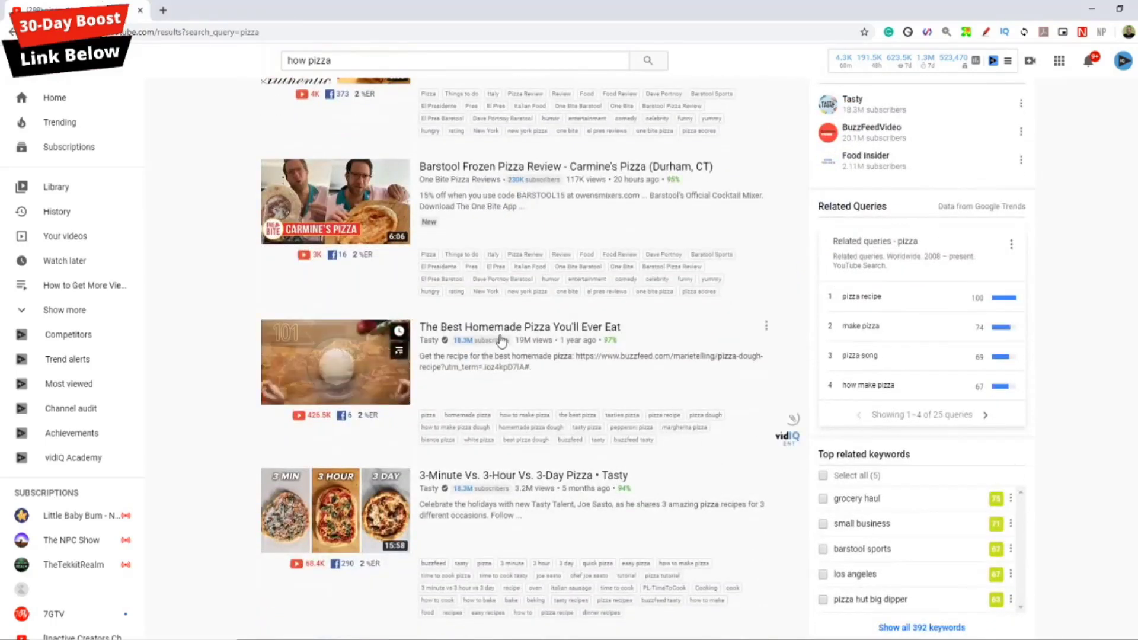
pyautogui.click(391, 391)
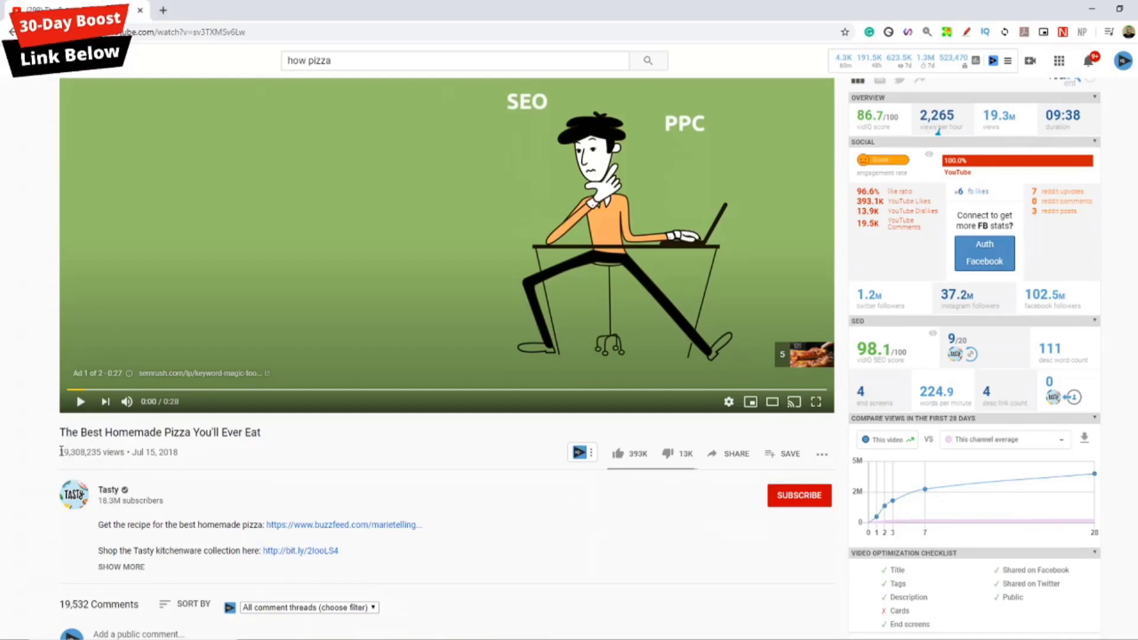
# Check the video's view count and show its historical views and views-per-hour charts in vidIQ
pyautogui.moveTo(61, 452); pyautogui.dragTo(102, 452)
pyautogui.scroll(2, 836, 483)
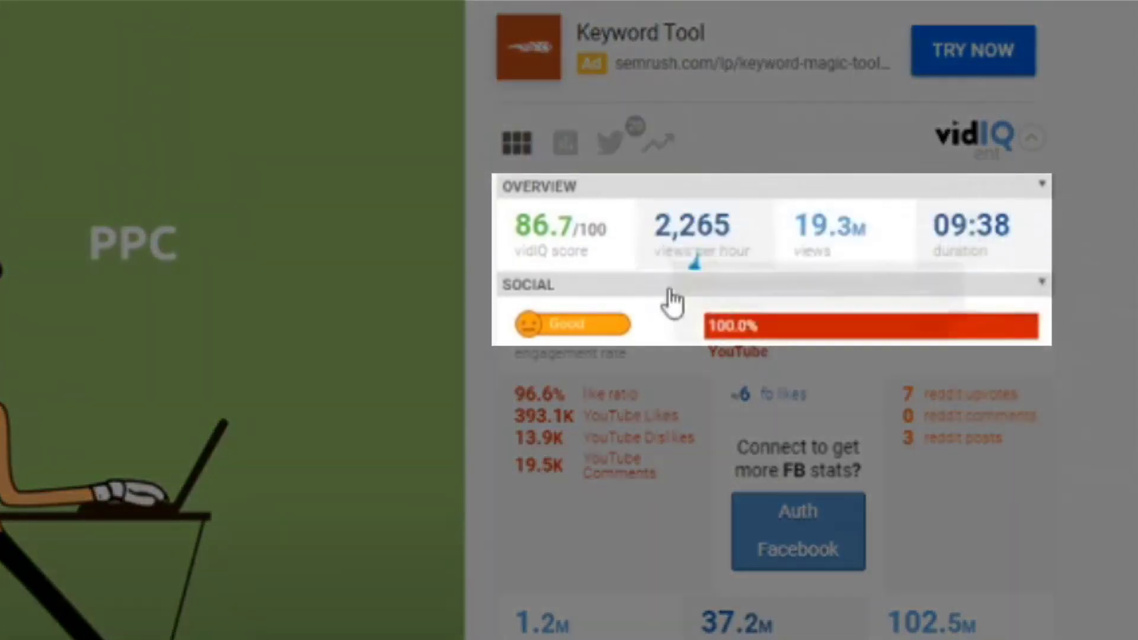
pyautogui.moveTo(729, 205)
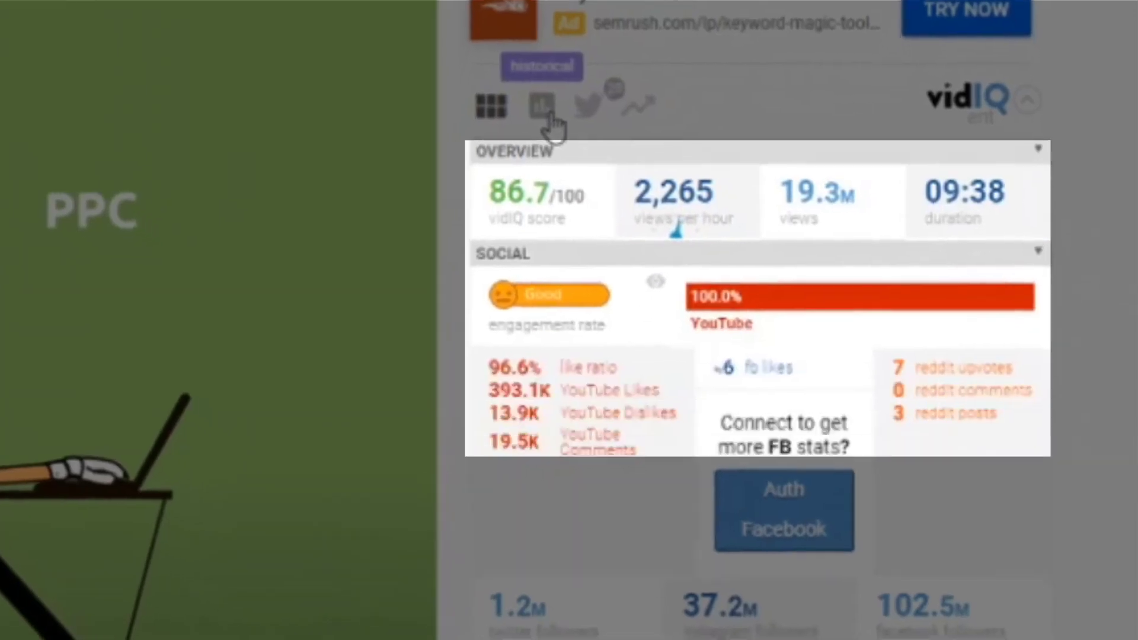
pyautogui.click(567, 148)
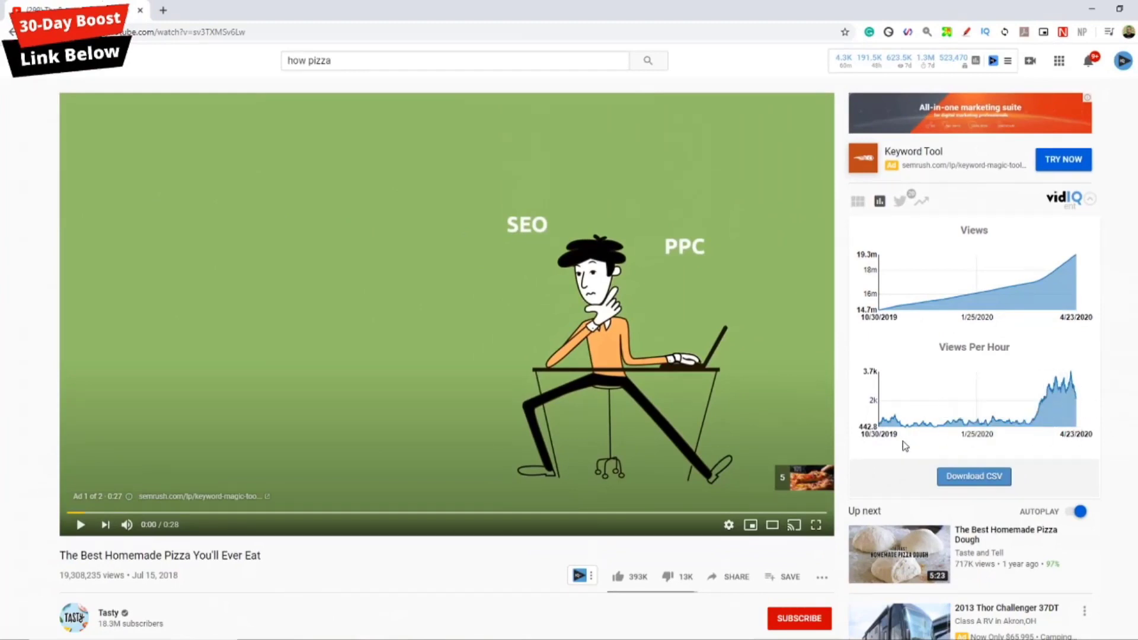
pyautogui.moveTo(1032, 419)
# Return to the video's vidIQ overview and examine its views-per-hour and social statistics
pyautogui.click(858, 201)
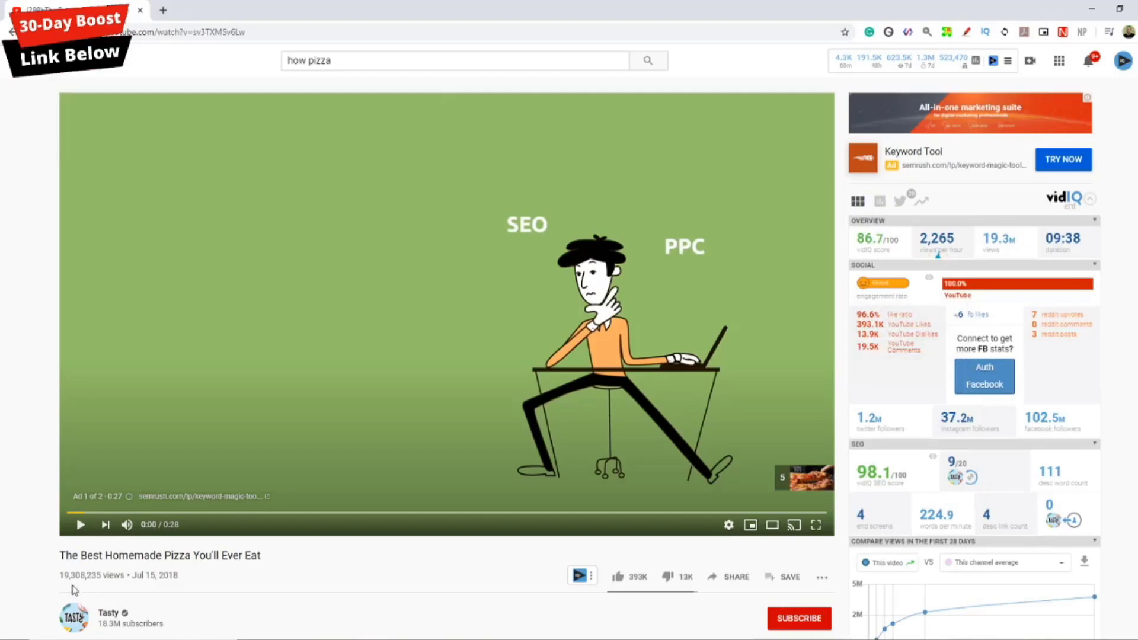
pyautogui.moveTo(951, 227)
pyautogui.moveTo(1088, 355)
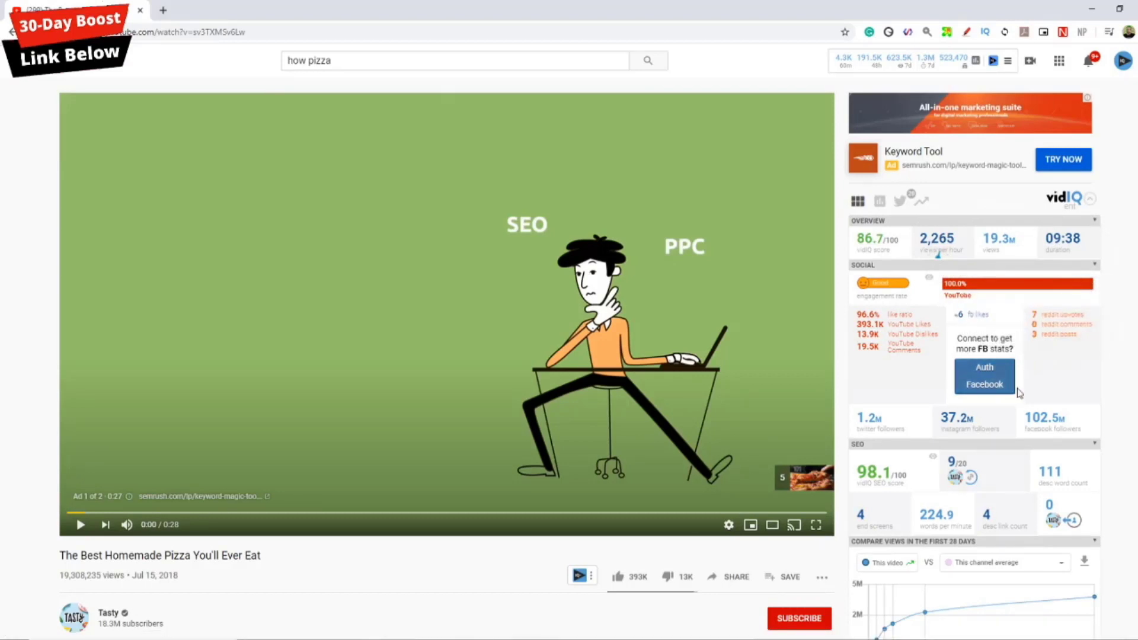
# Examine the video's optimization checklist, tags and 28-day views comparison, and list the available comparison baselines
pyautogui.scroll(-1, 1061, 391)
pyautogui.scroll(-3, 1061, 391)
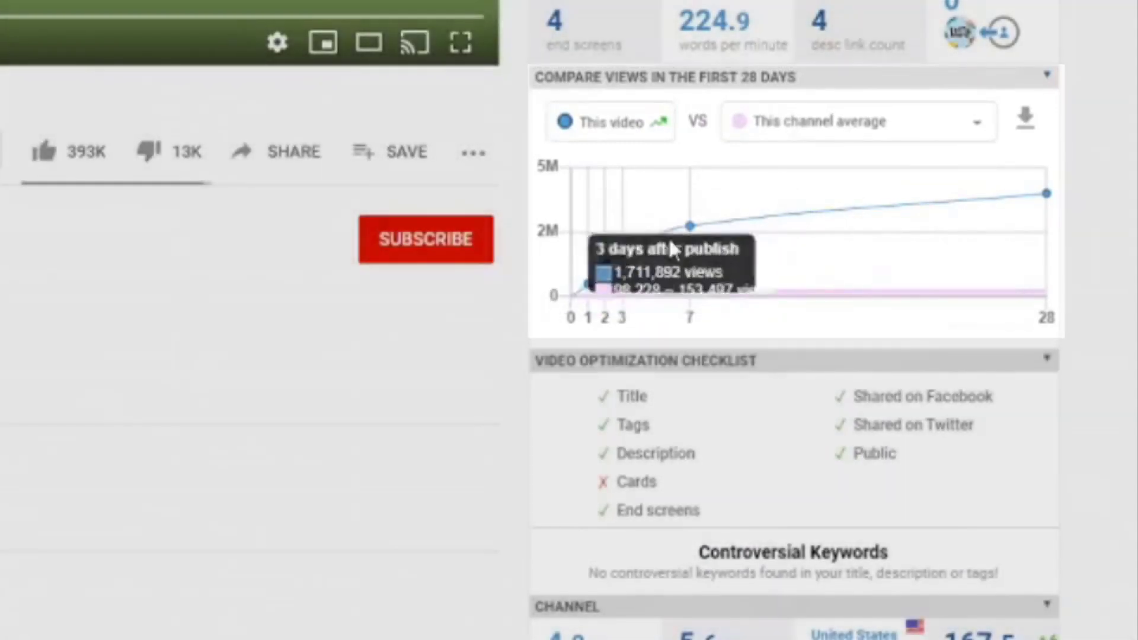
pyautogui.scroll(-2, 957, 289)
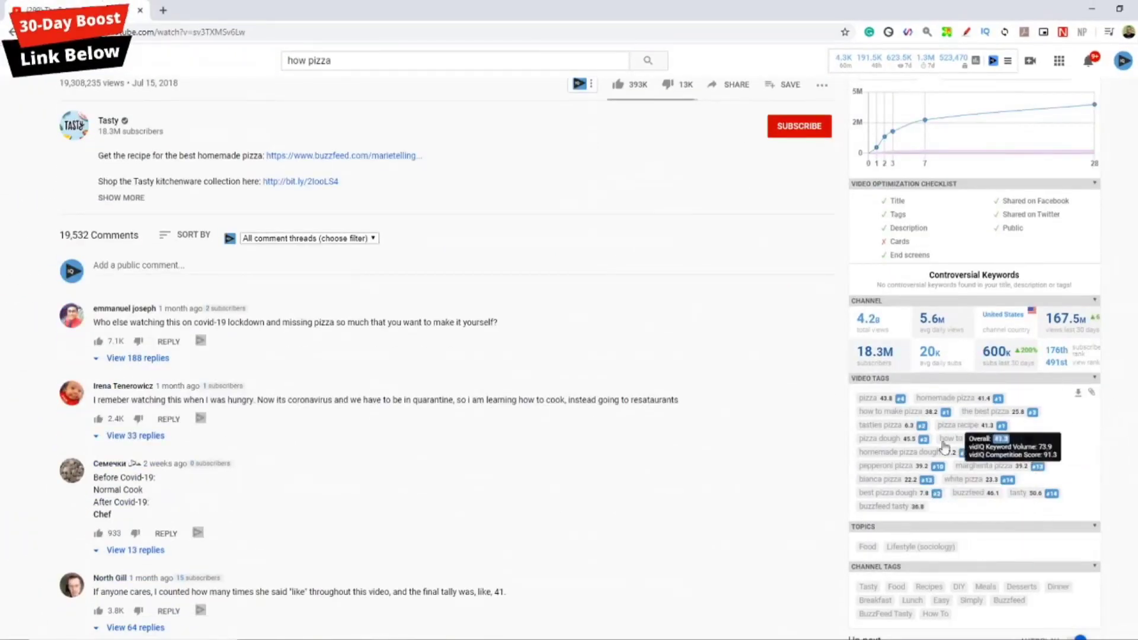
pyautogui.scroll(4, 949, 451)
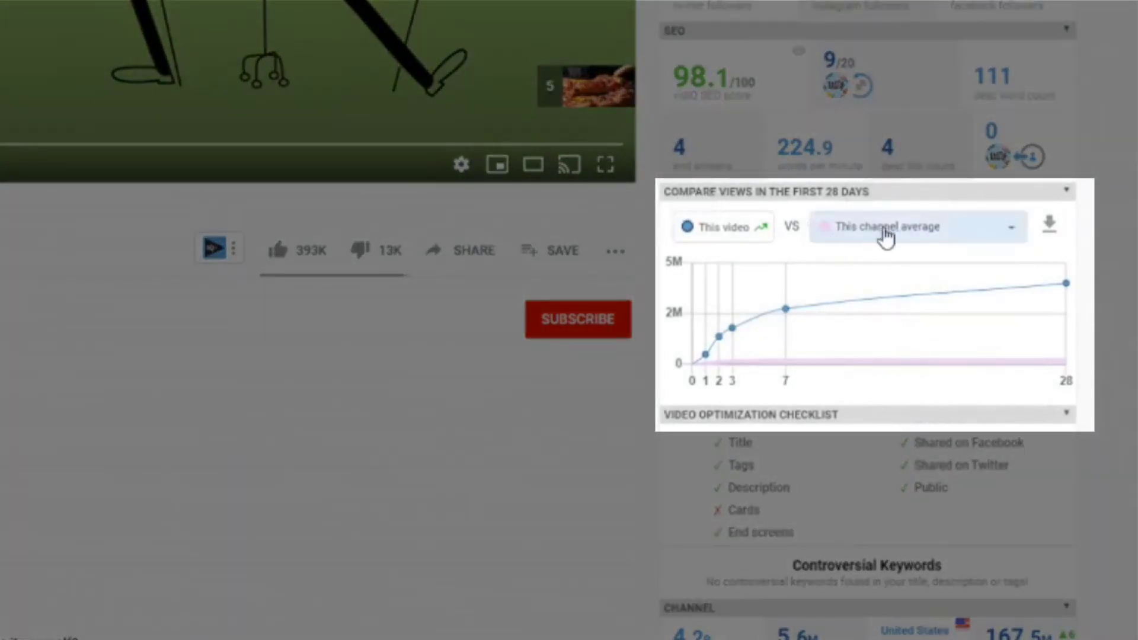
pyautogui.click(879, 240)
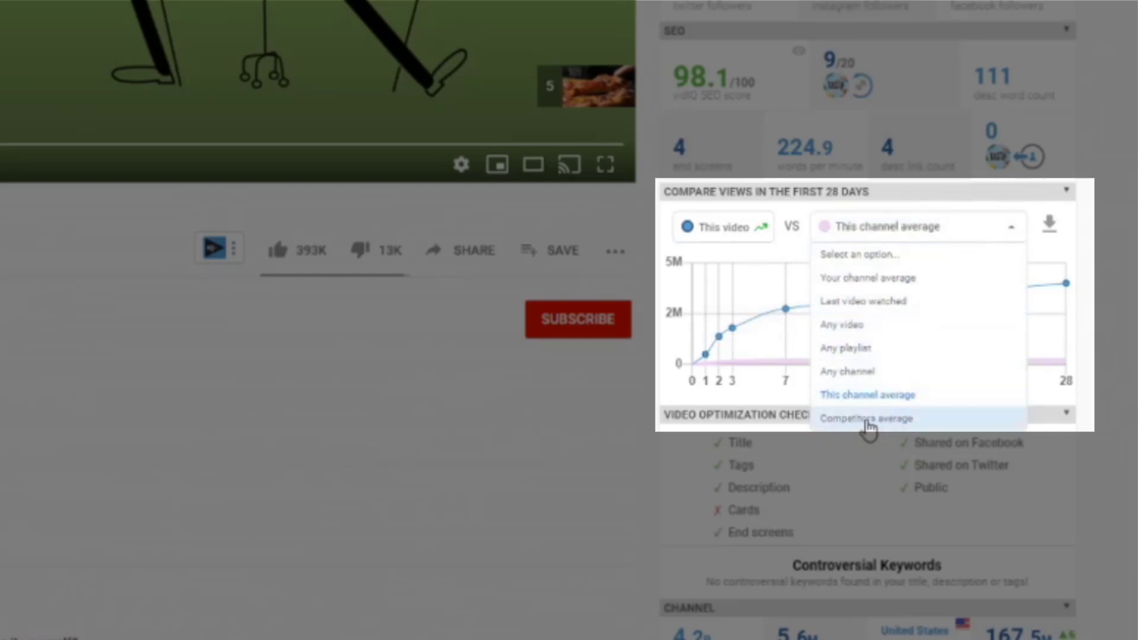
# Collapse and re-expand the 28-day views comparison, and collapse the Video Optimization Checklist
pyautogui.click(1000, 196)
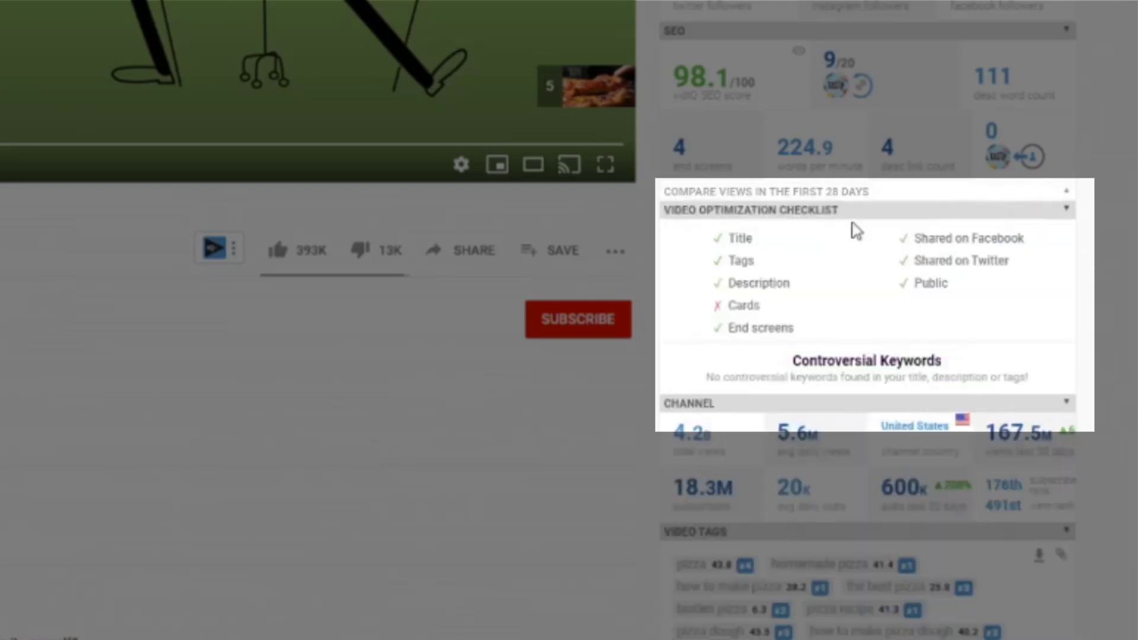
pyautogui.click(903, 197)
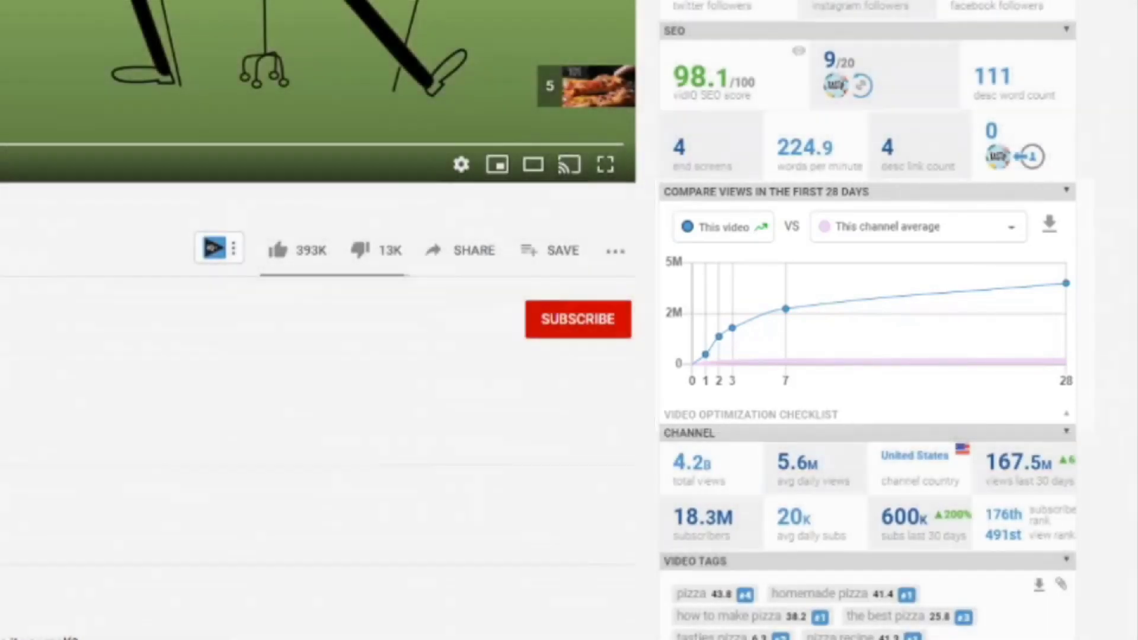
# Open vidIQ's Competitors overview from the YouTube side menu, review the competitor videos and channels, and close it
pyautogui.scroll(10, 631, 457)
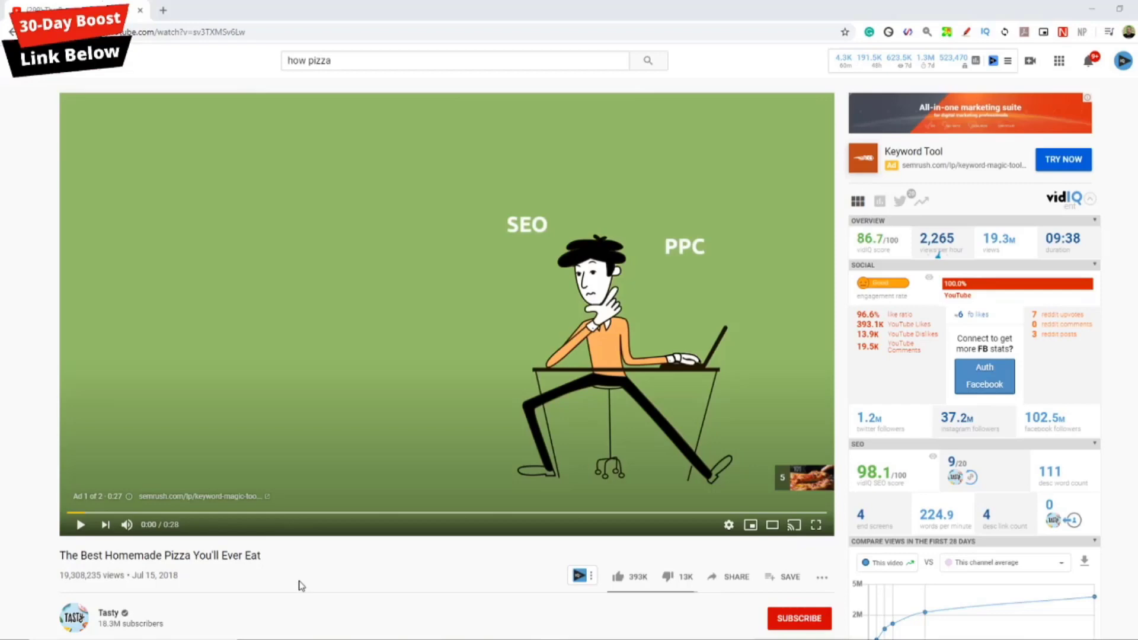
pyautogui.click(18, 61)
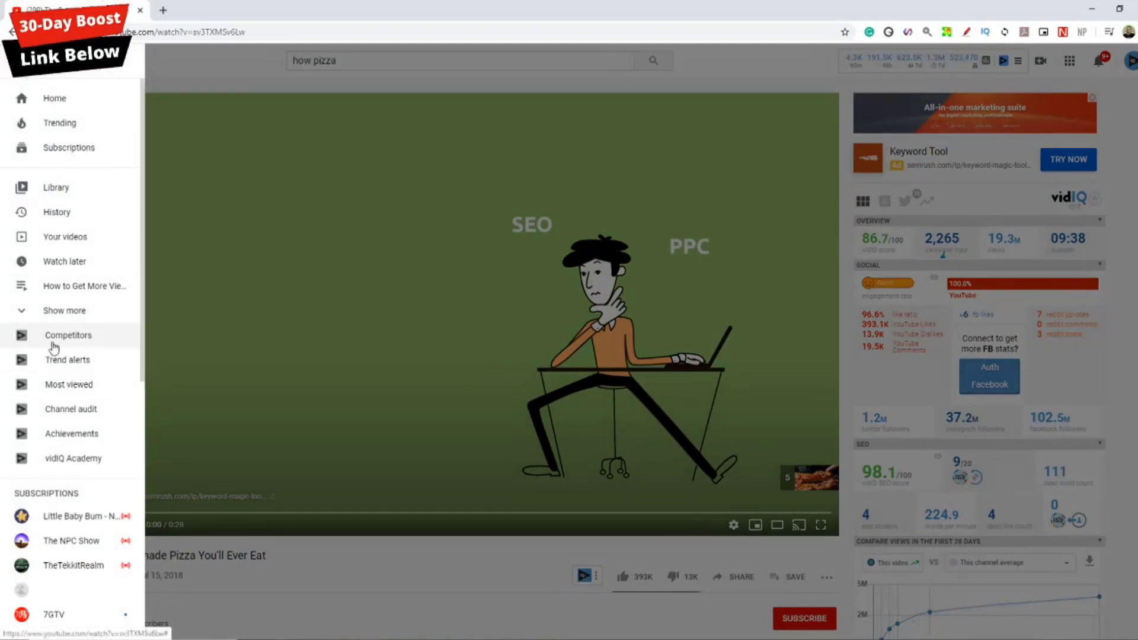
pyautogui.click(76, 346)
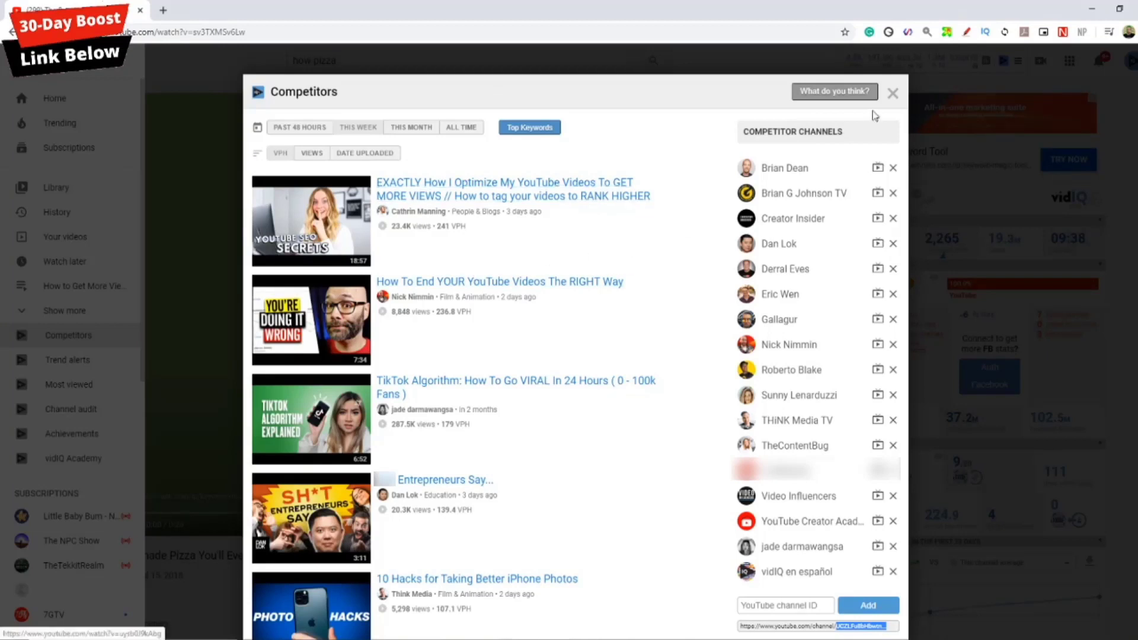
pyautogui.click(893, 93)
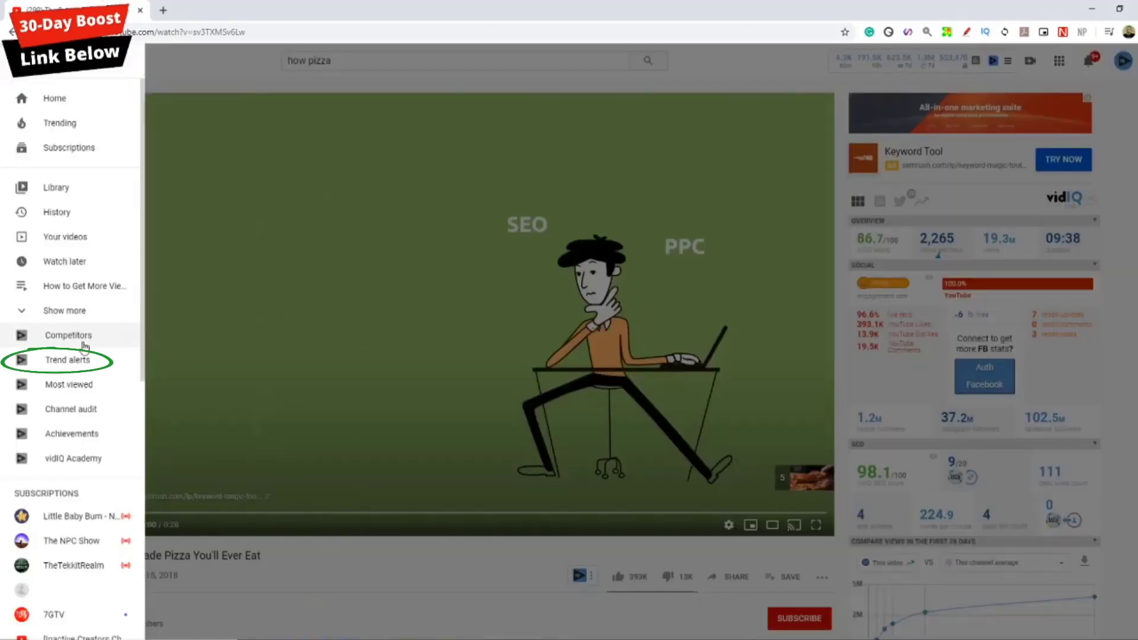
# Start a new vidIQ trend alert named "fasdfa" with the keyword "fortnite"
pyautogui.click(79, 361)
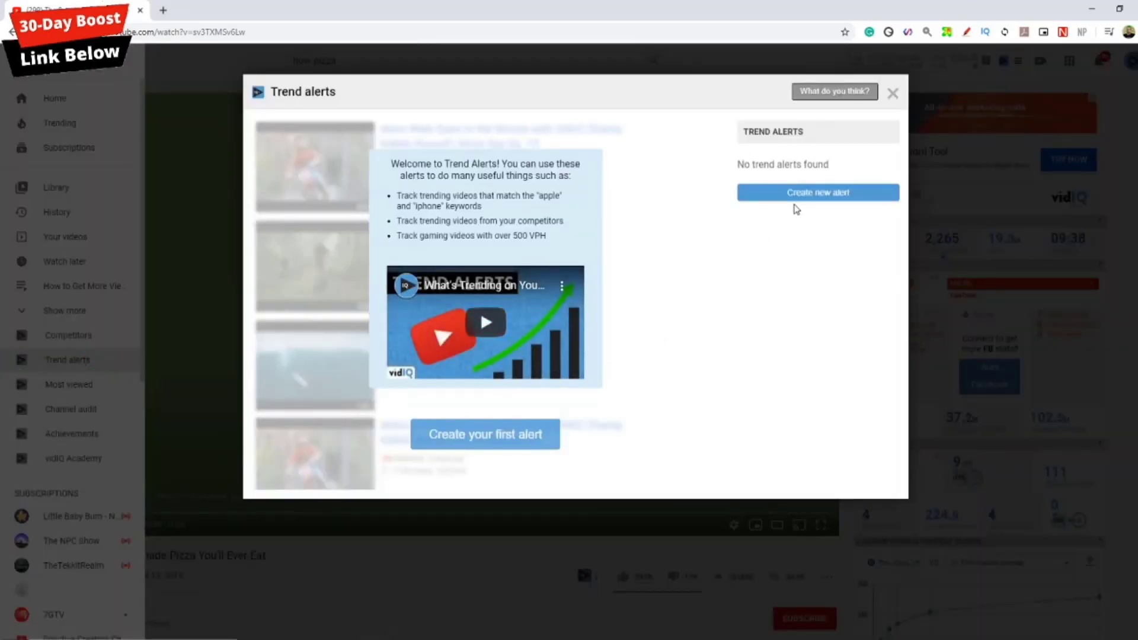
pyautogui.click(792, 197)
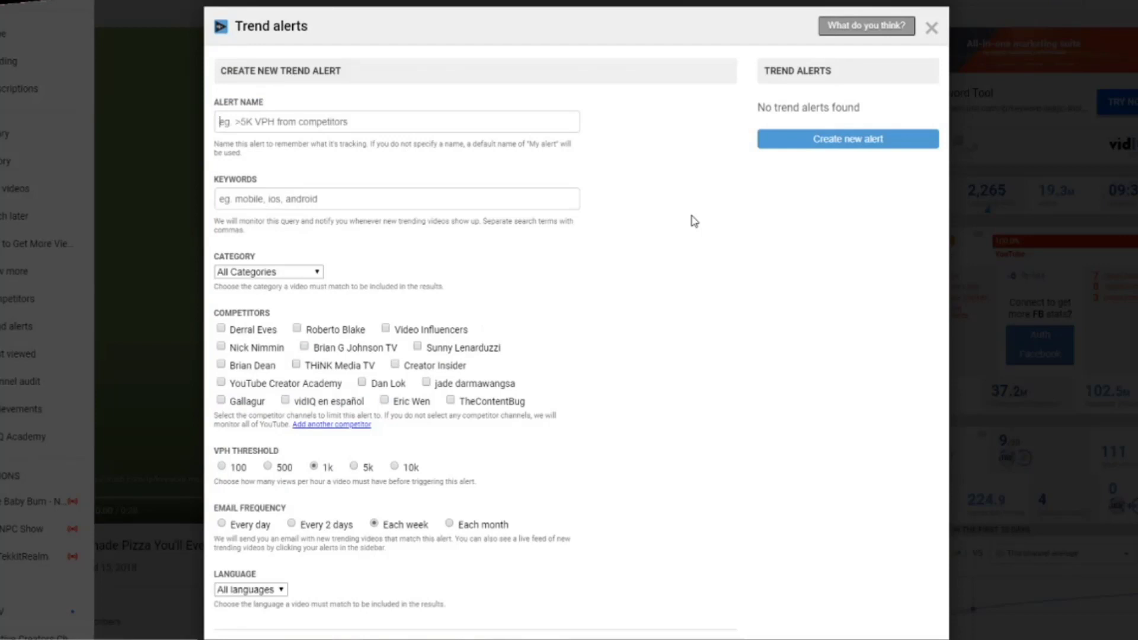
pyautogui.write('fasdfa')
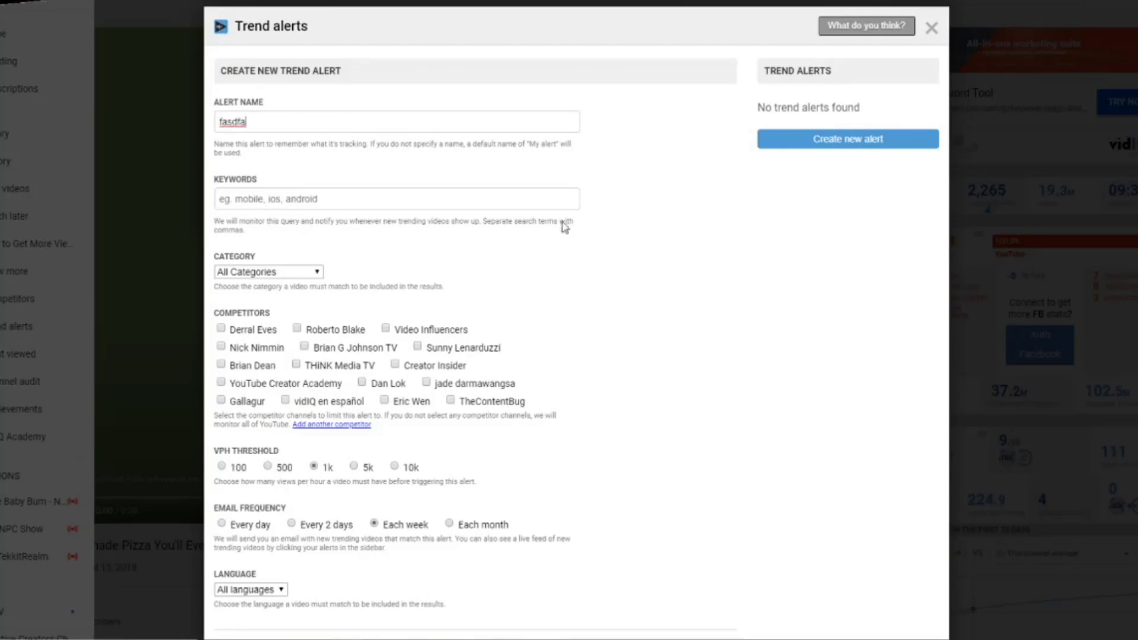
pyautogui.click(274, 192)
pyautogui.write('fortnite')
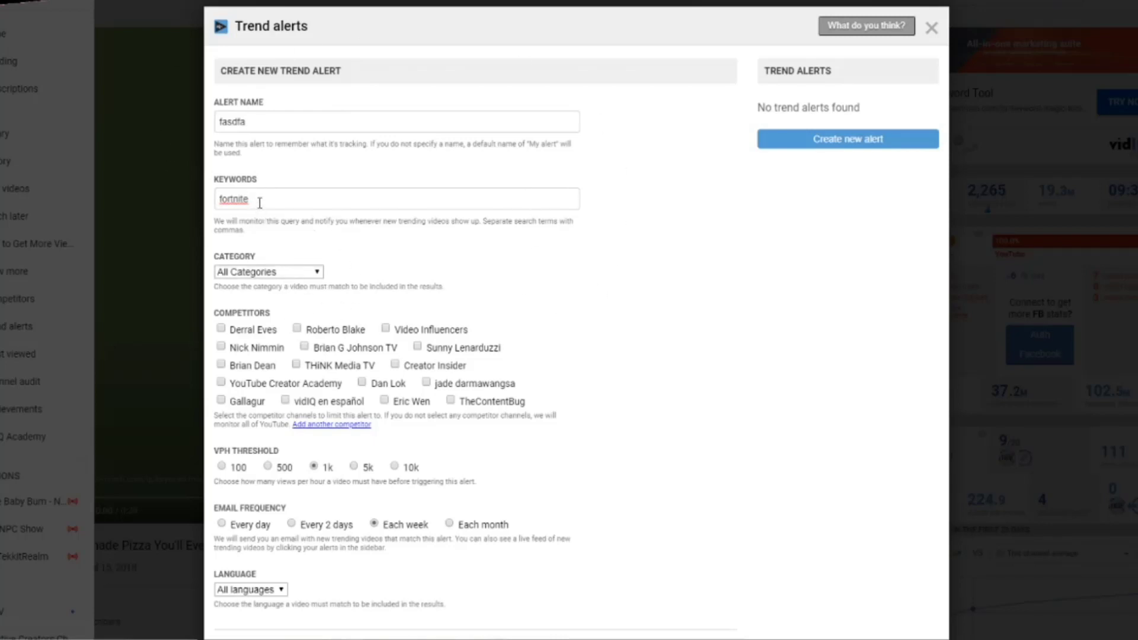
pyautogui.moveTo(259, 199); pyautogui.dragTo(217, 199)
pyautogui.click(379, 245)
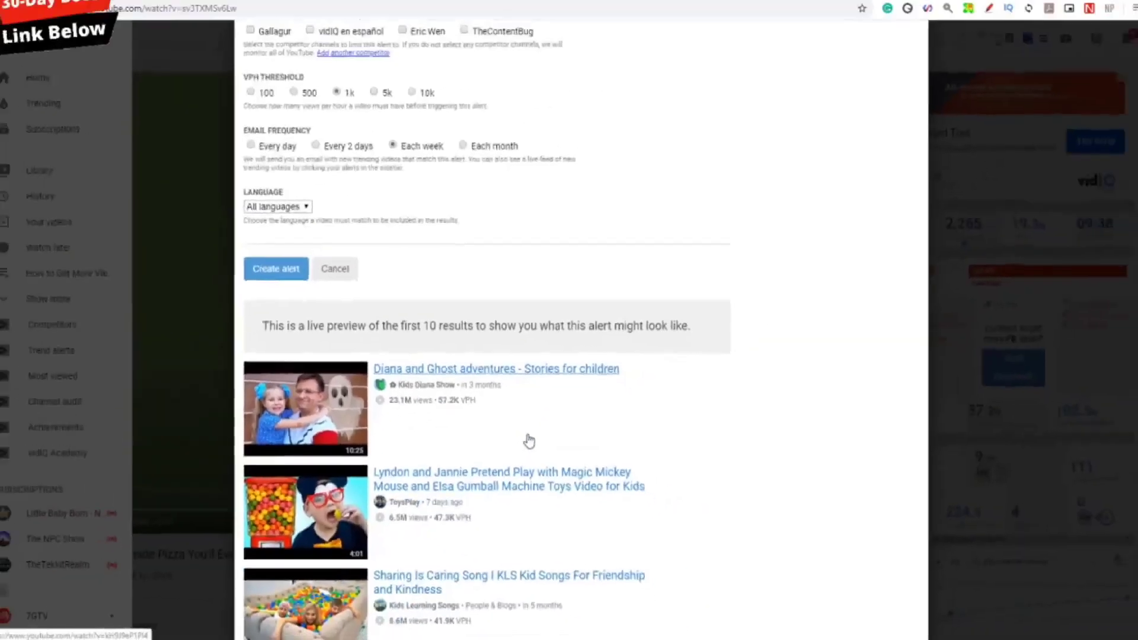
# Examine the live preview of matching trending videos below the trend alert form, along with the alert's settings
pyautogui.scroll(-10, 530, 440)
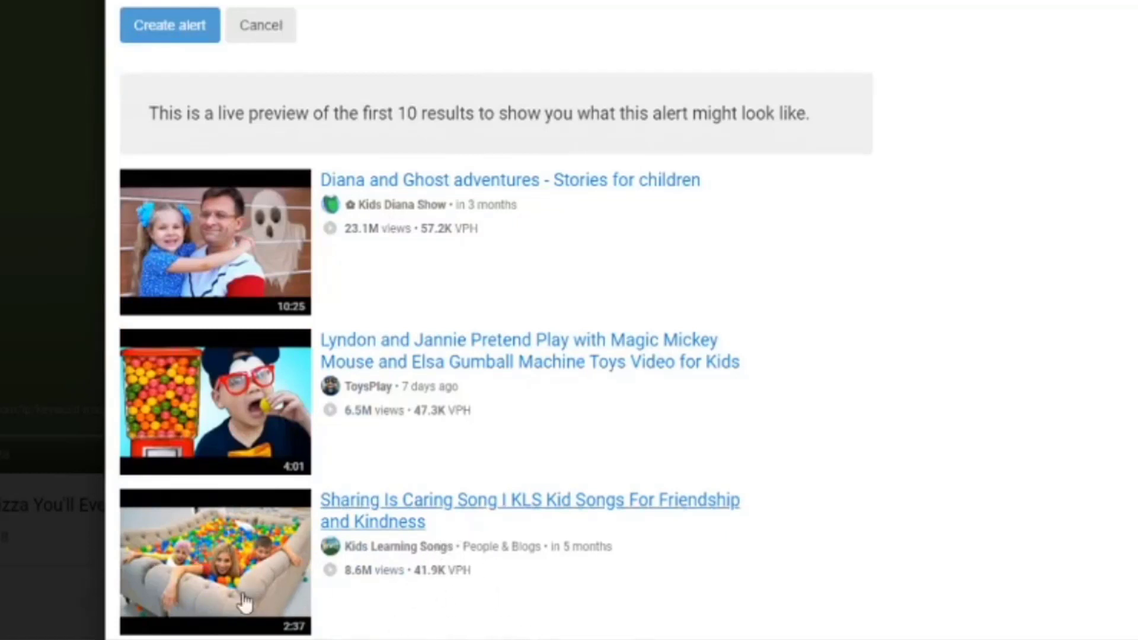
pyautogui.scroll(-2, 406, 530)
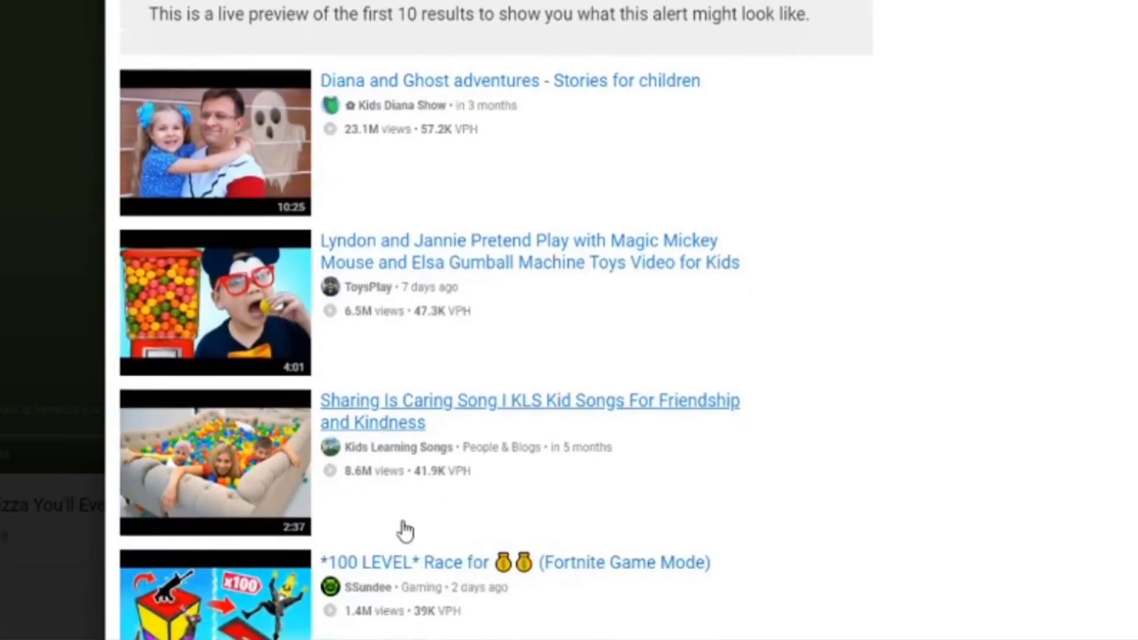
pyautogui.scroll(15, 445, 279)
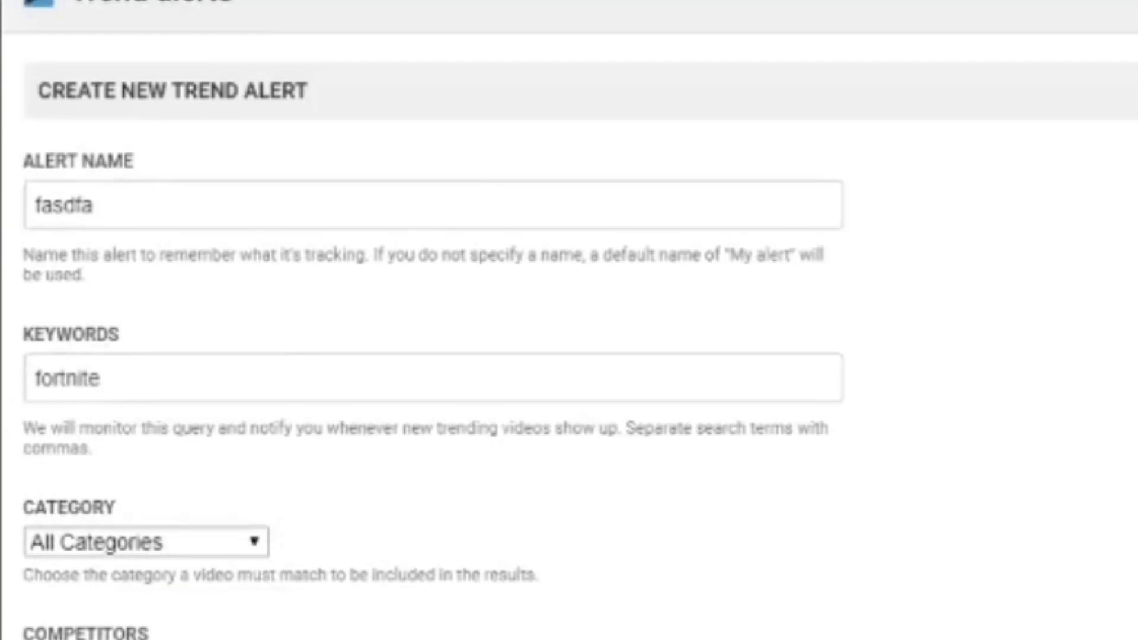
pyautogui.scroll(-10, 558, 421)
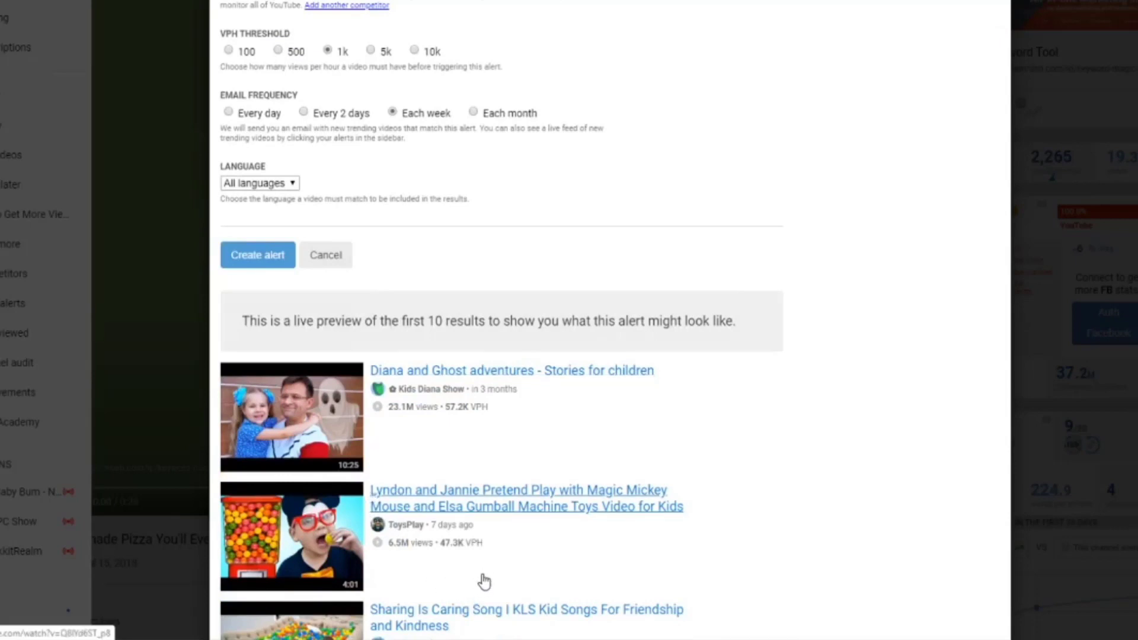
pyautogui.scroll(-1, 485, 582)
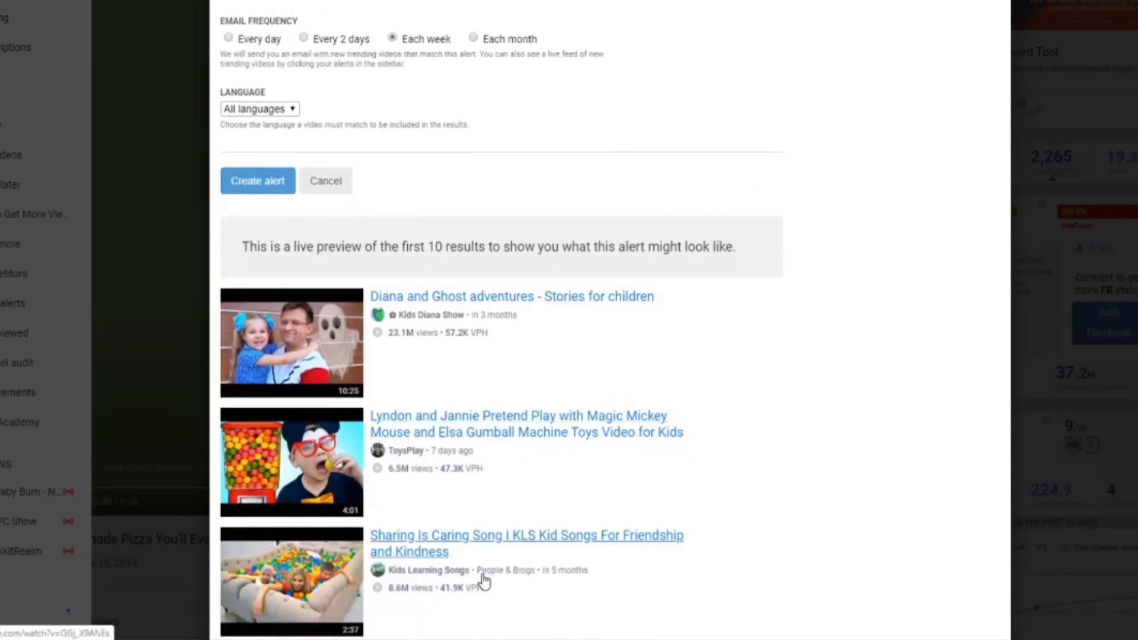
pyautogui.scroll(1, 485, 582)
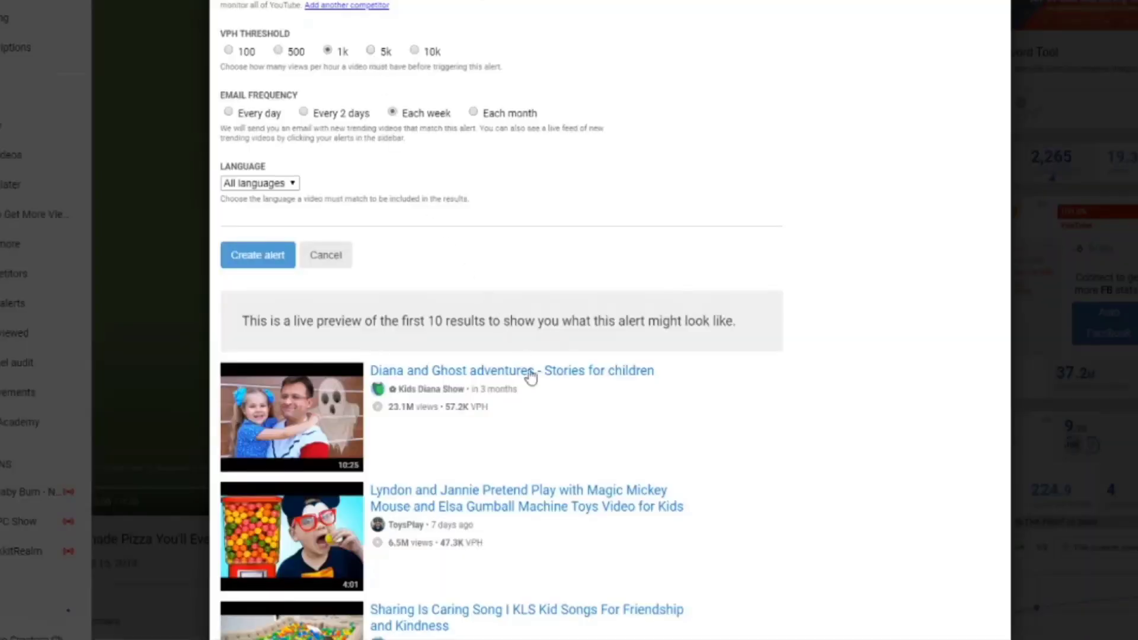
pyautogui.scroll(-2, 494, 449)
pyautogui.scroll(-3, 493, 448)
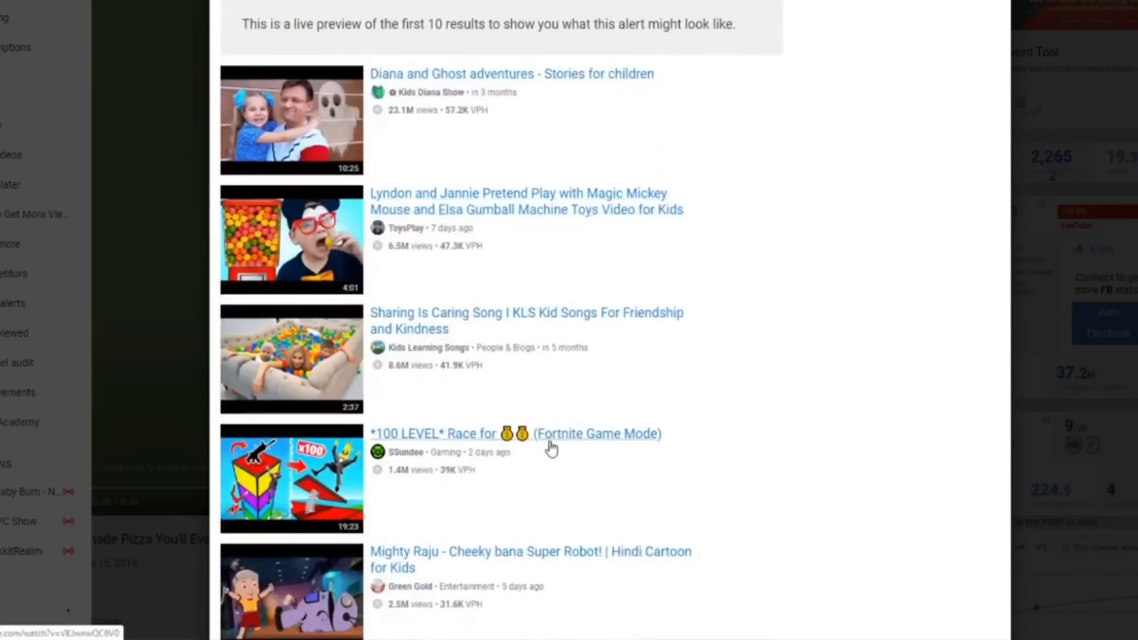
pyautogui.scroll(6, 560, 451)
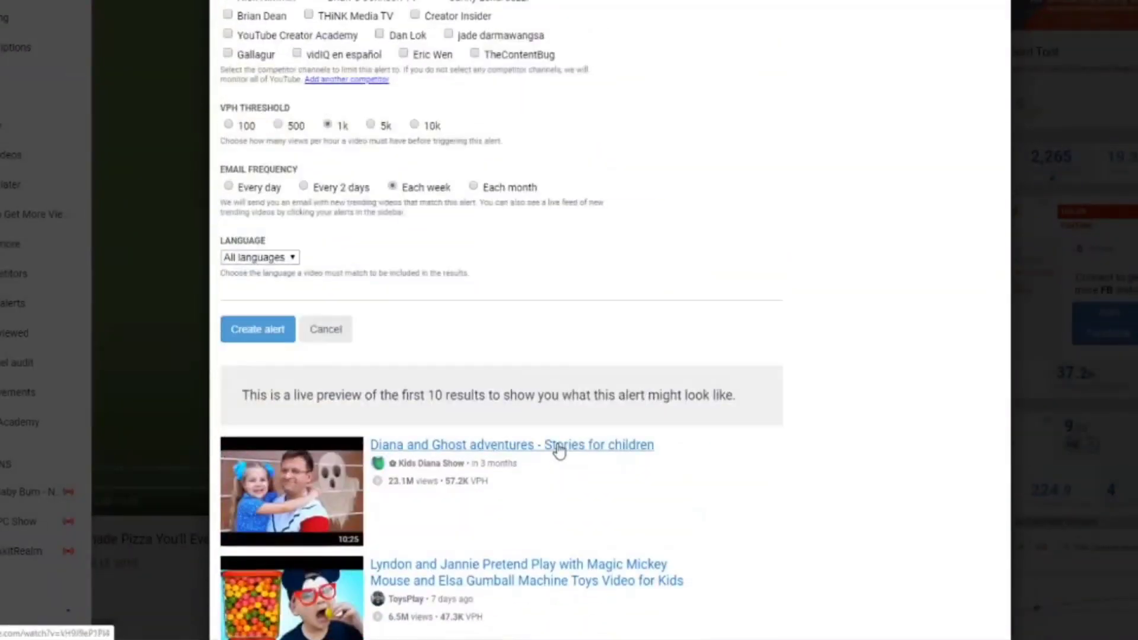
pyautogui.scroll(4, 635, 356)
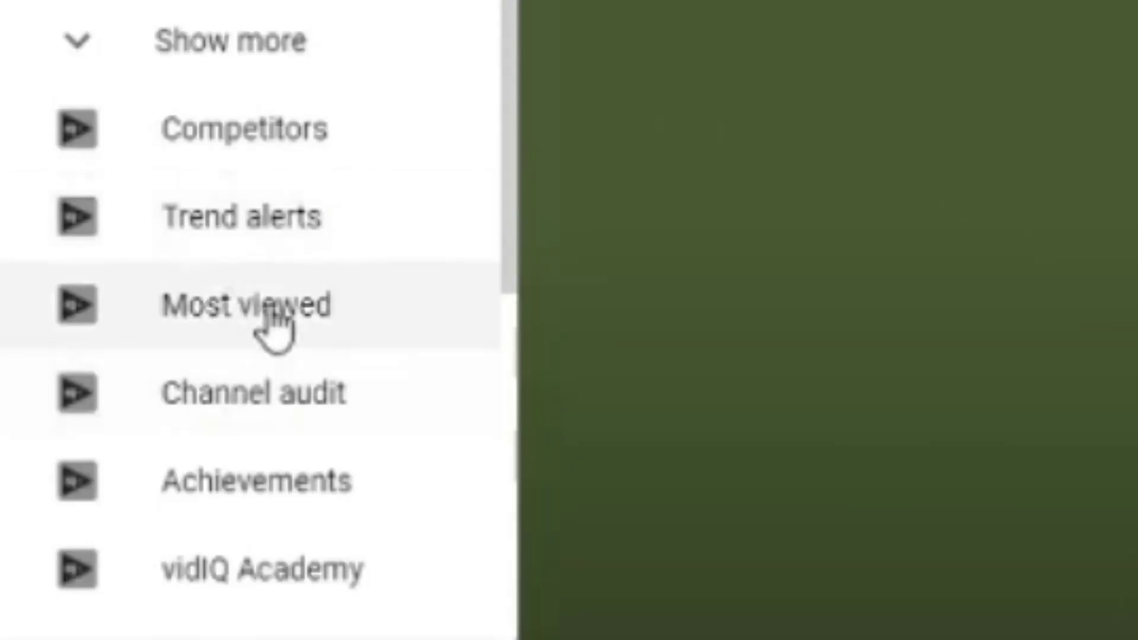
# Open vidIQ's Most Viewed list and examine this week's top videos ranked by views per hour
pyautogui.click(274, 329)
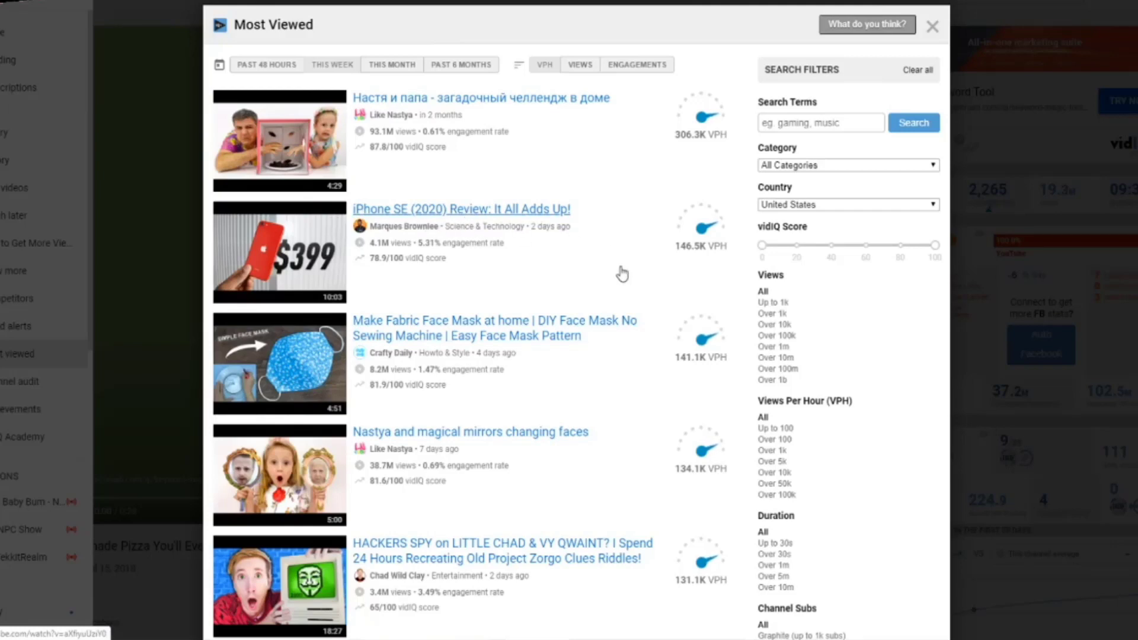
pyautogui.scroll(-10, 622, 273)
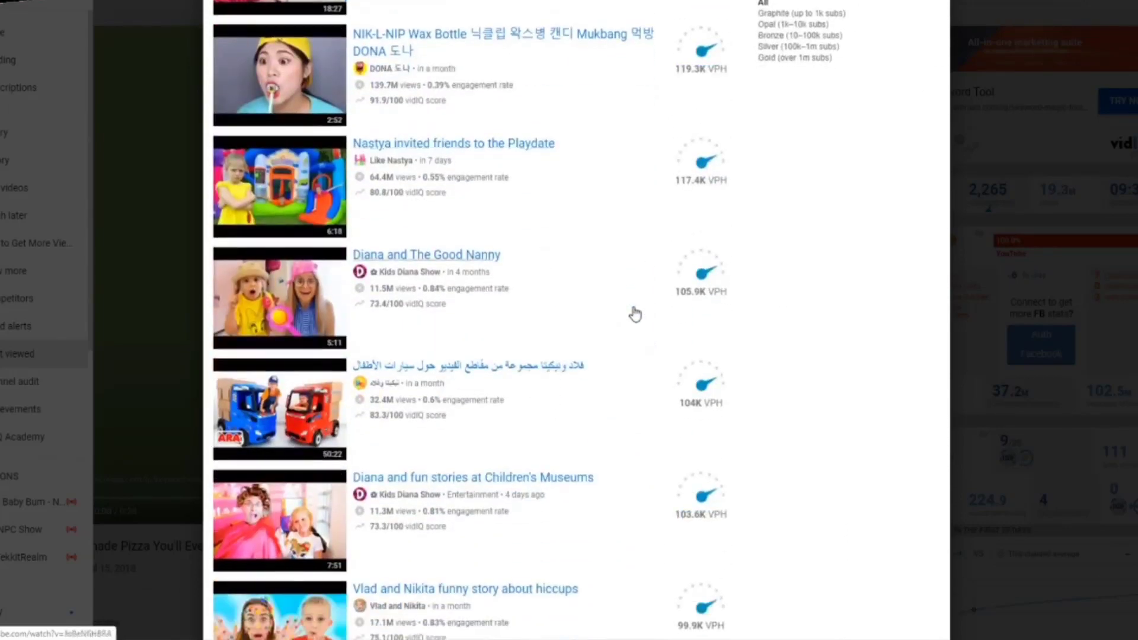
pyautogui.scroll(-6, 634, 313)
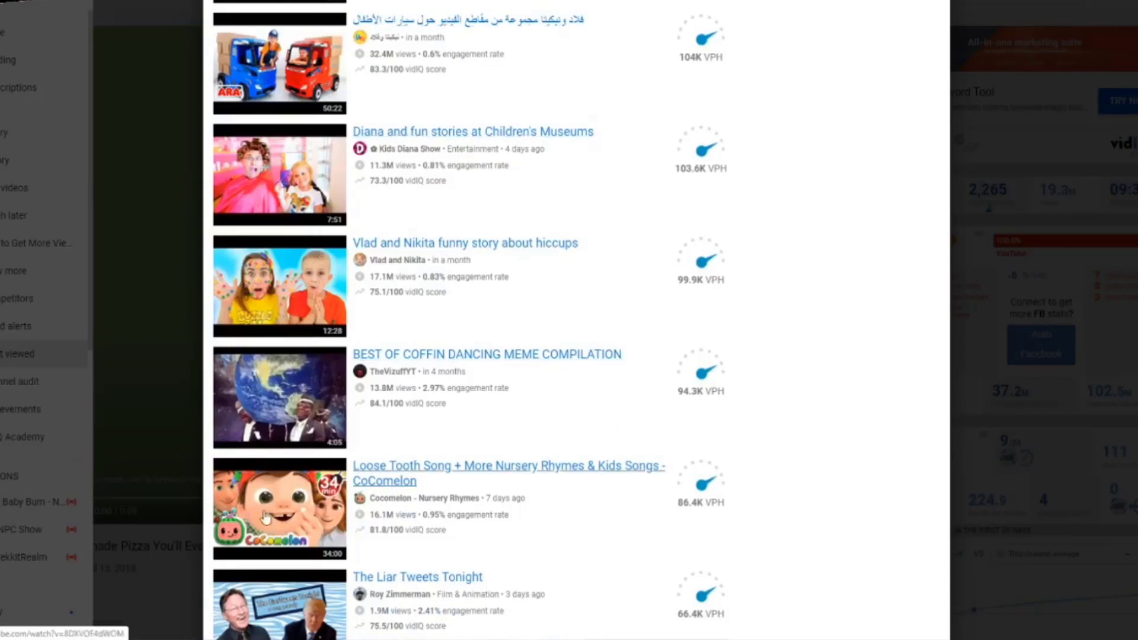
pyautogui.scroll(4, 261, 178)
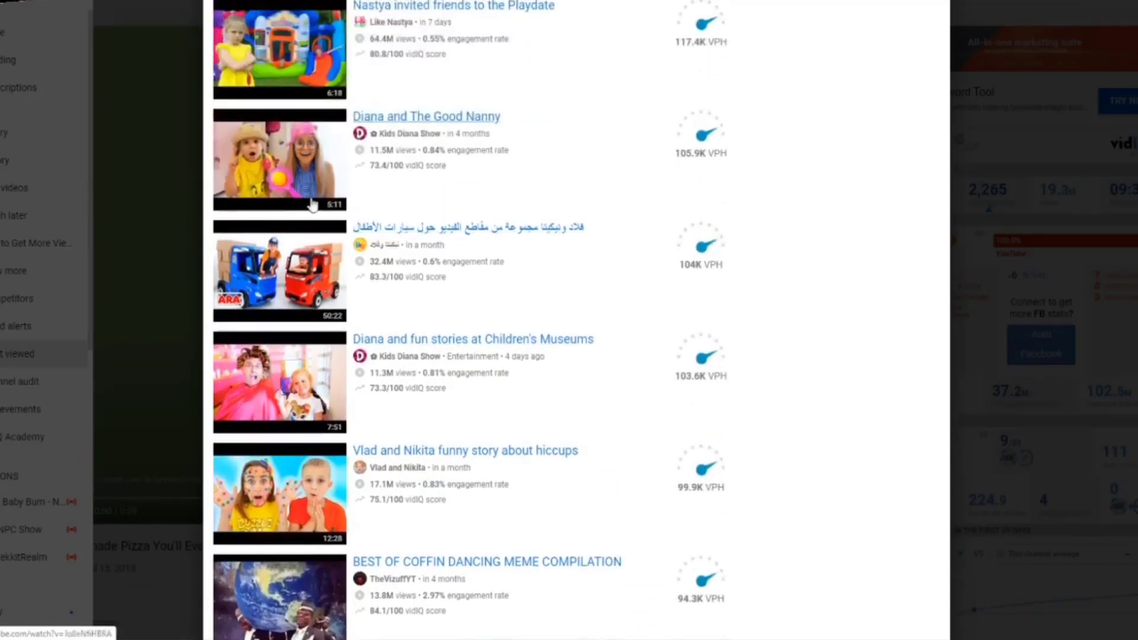
pyautogui.scroll(4, 312, 205)
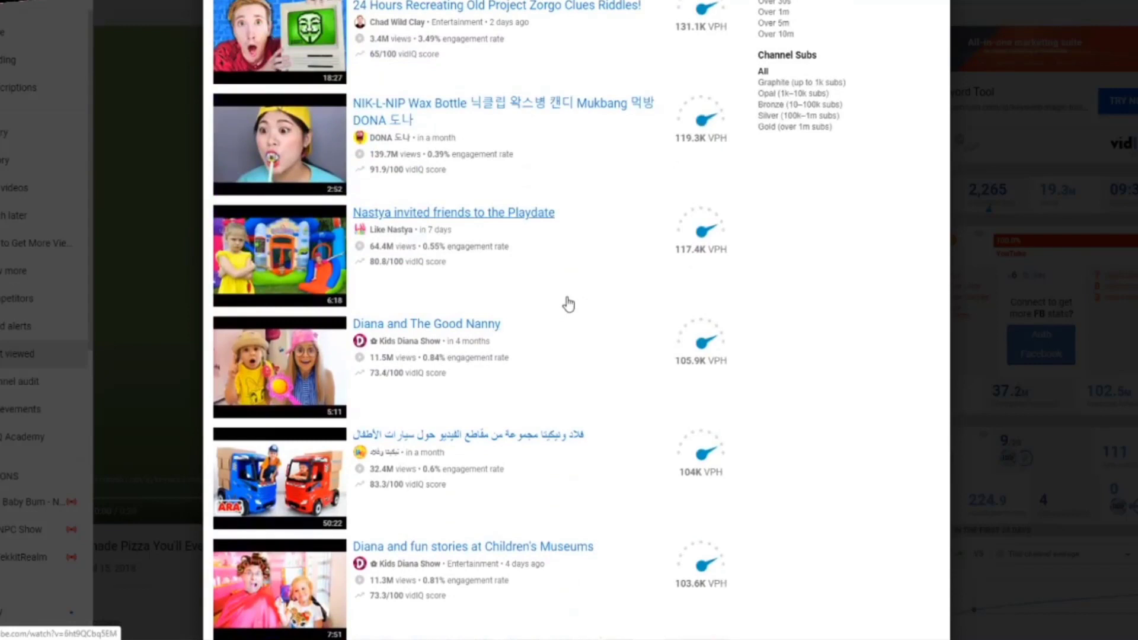
pyautogui.scroll(3, 568, 304)
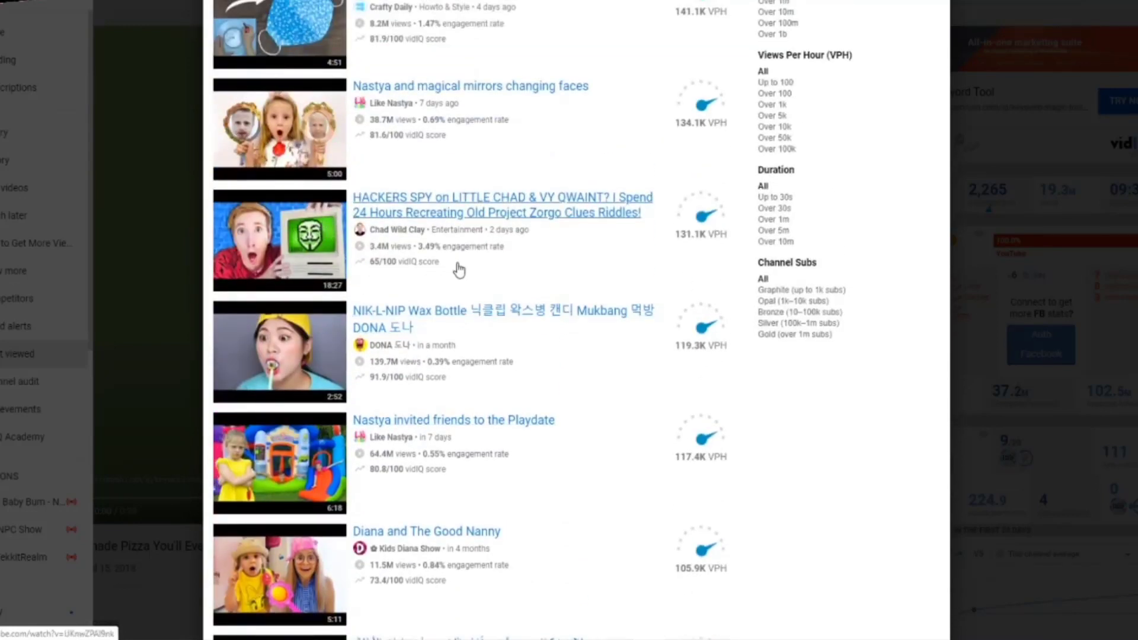
pyautogui.scroll(1, 442, 291)
pyautogui.scroll(4, 441, 290)
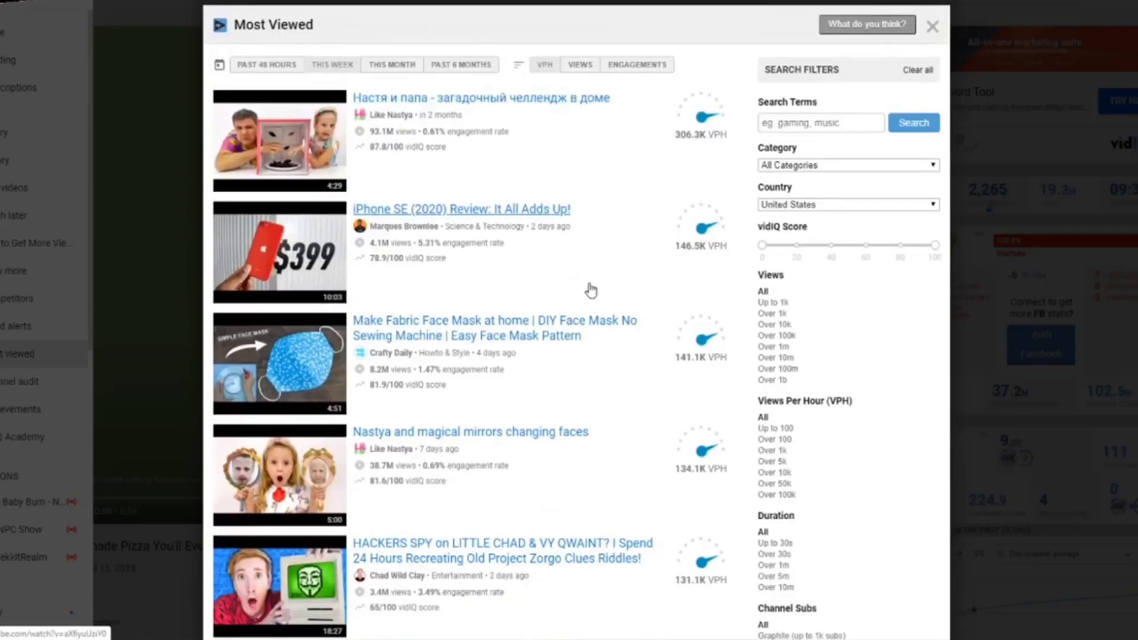
pyautogui.scroll(1, 415, 172)
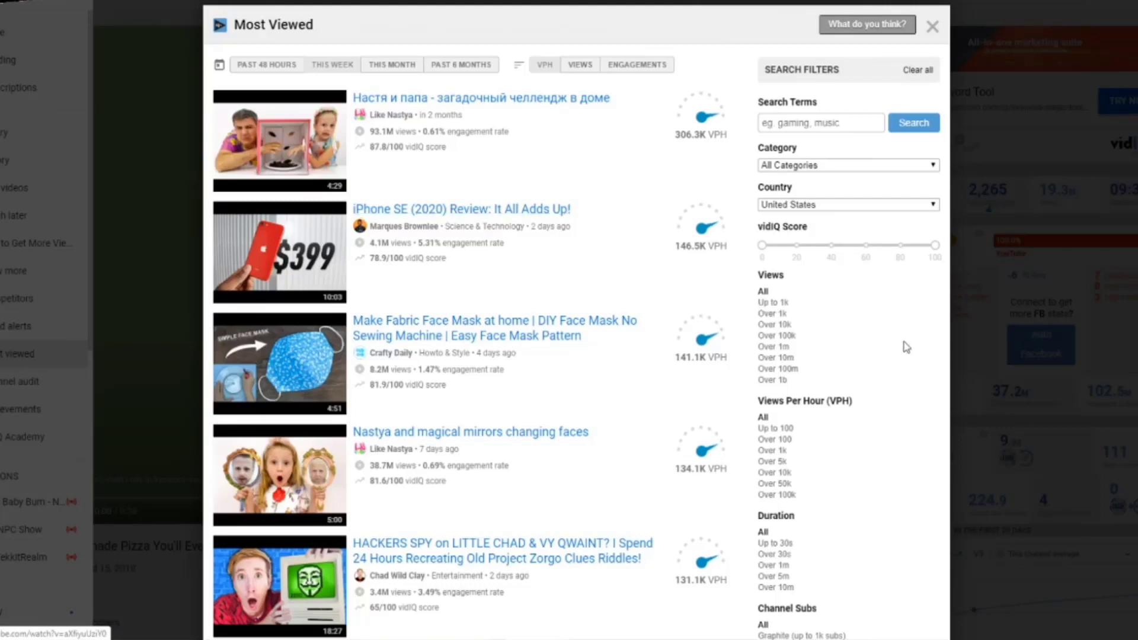
# Examine the Most Viewed search filters, including the available categories and countries, and leave the list
pyautogui.scroll(-5, 867, 363)
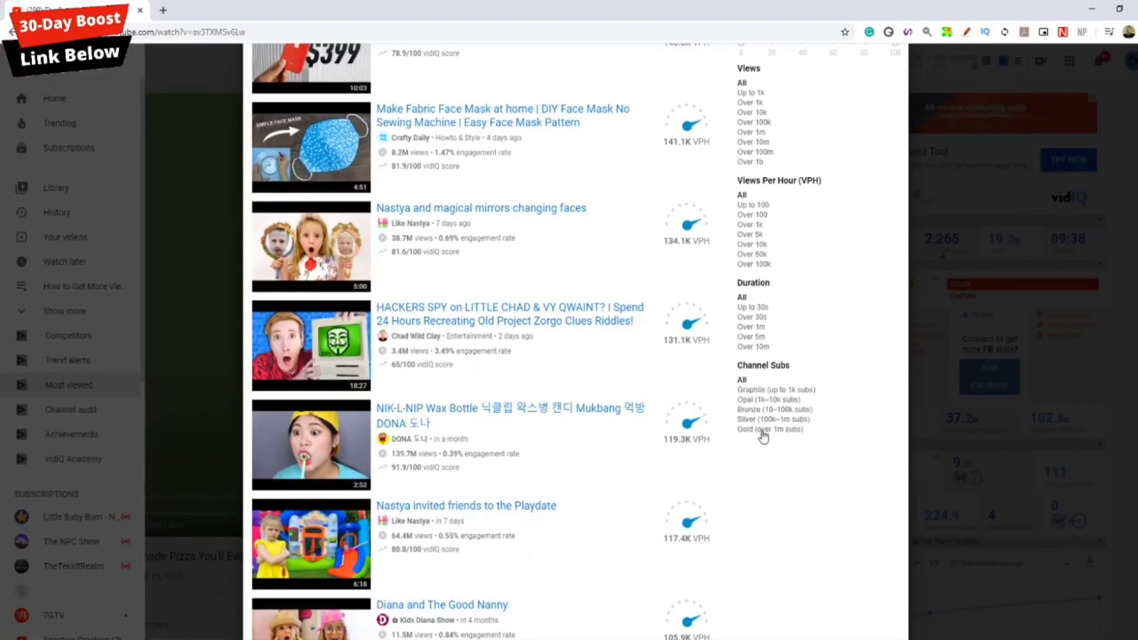
pyautogui.scroll(4, 681, 427)
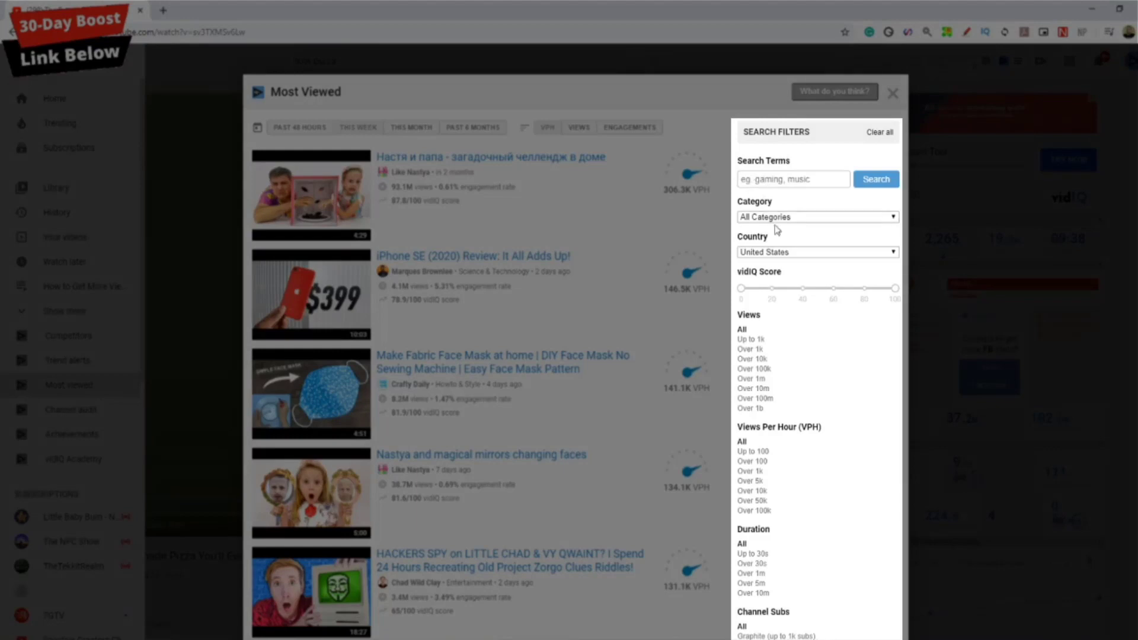
pyautogui.click(786, 218)
pyautogui.click(786, 228)
pyautogui.click(790, 251)
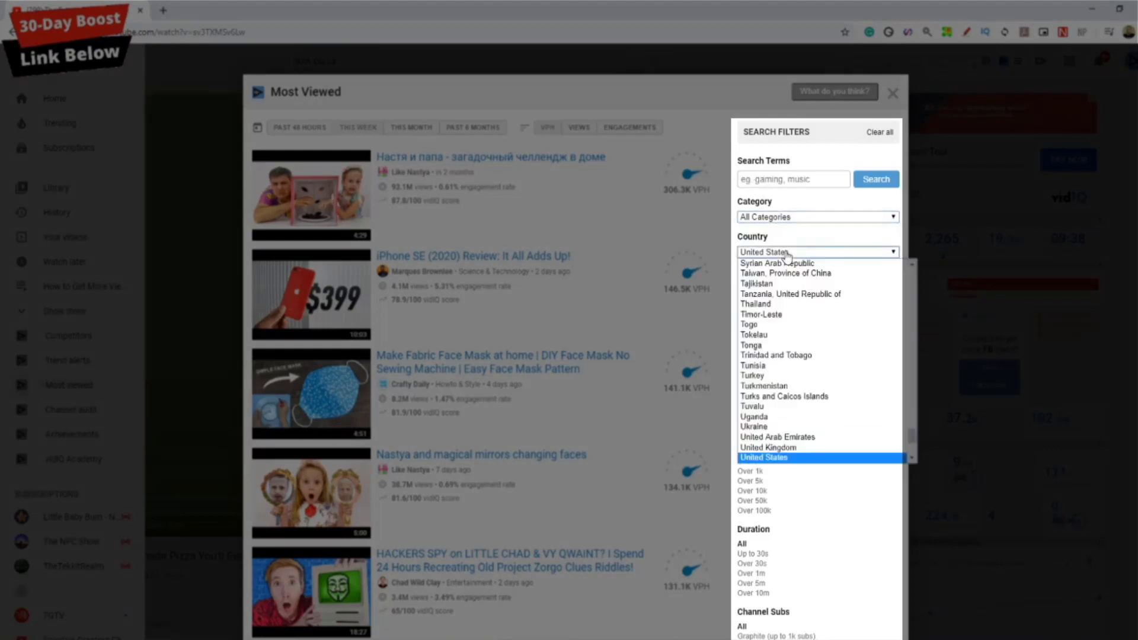
pyautogui.click(793, 249)
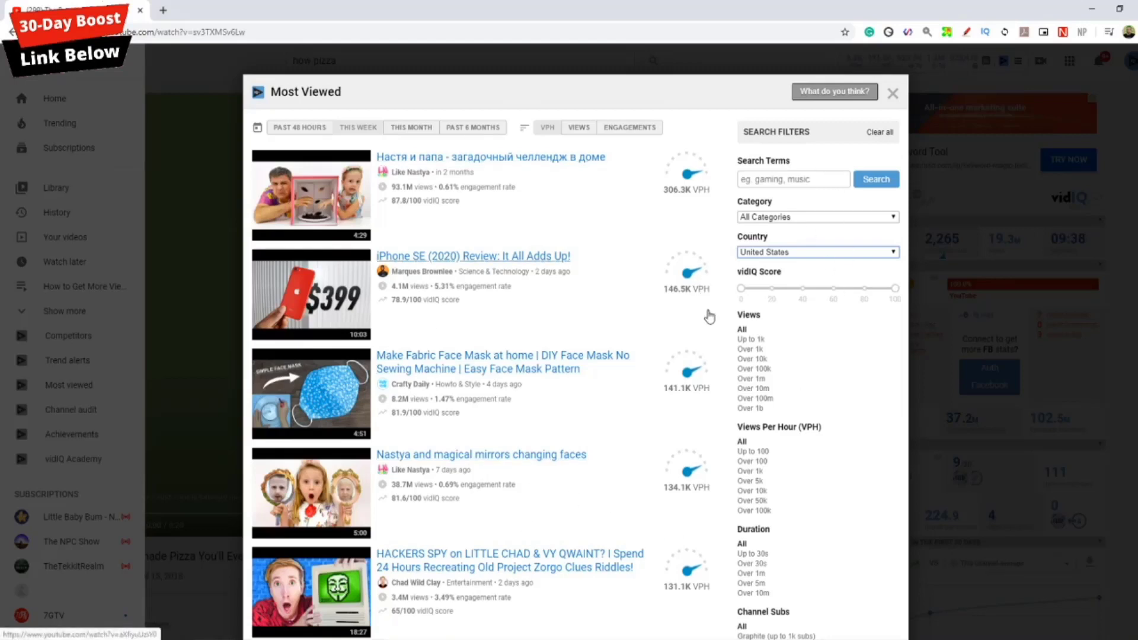
pyautogui.press('Escape')
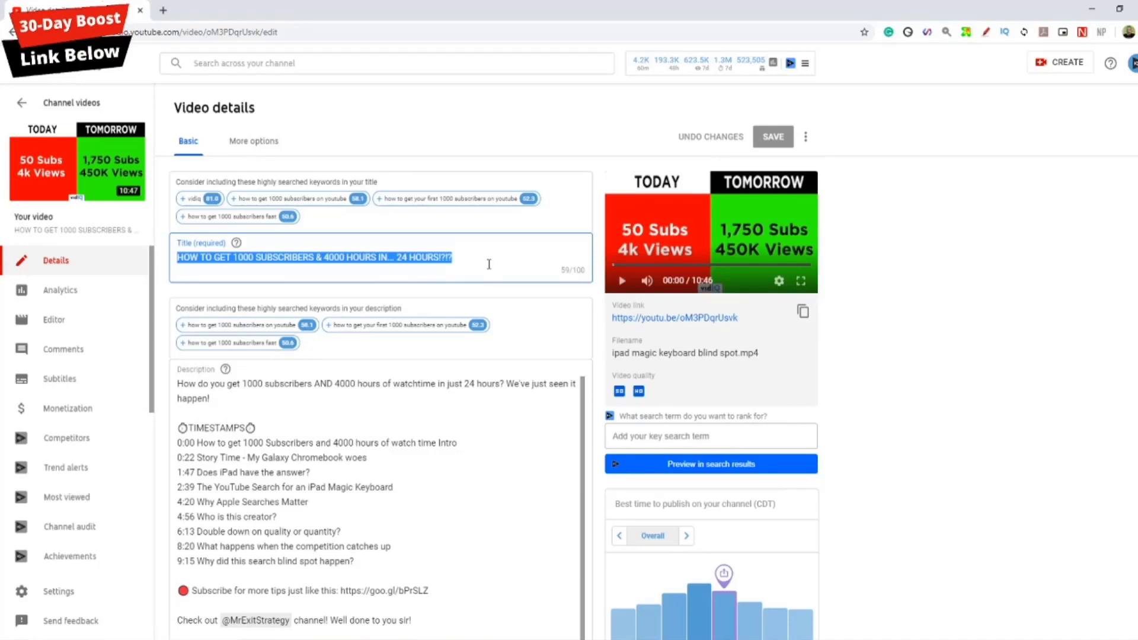
# Enter "how to get 1000 subscribers" as the search term the video should rank for in its details
pyautogui.click(453, 405)
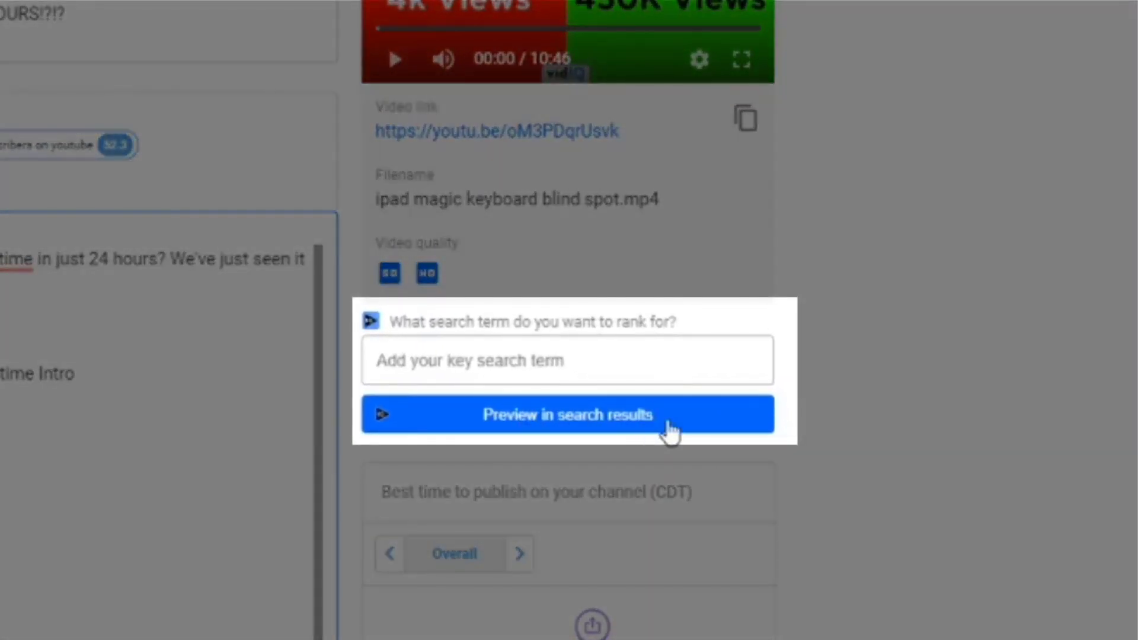
pyautogui.click(480, 373)
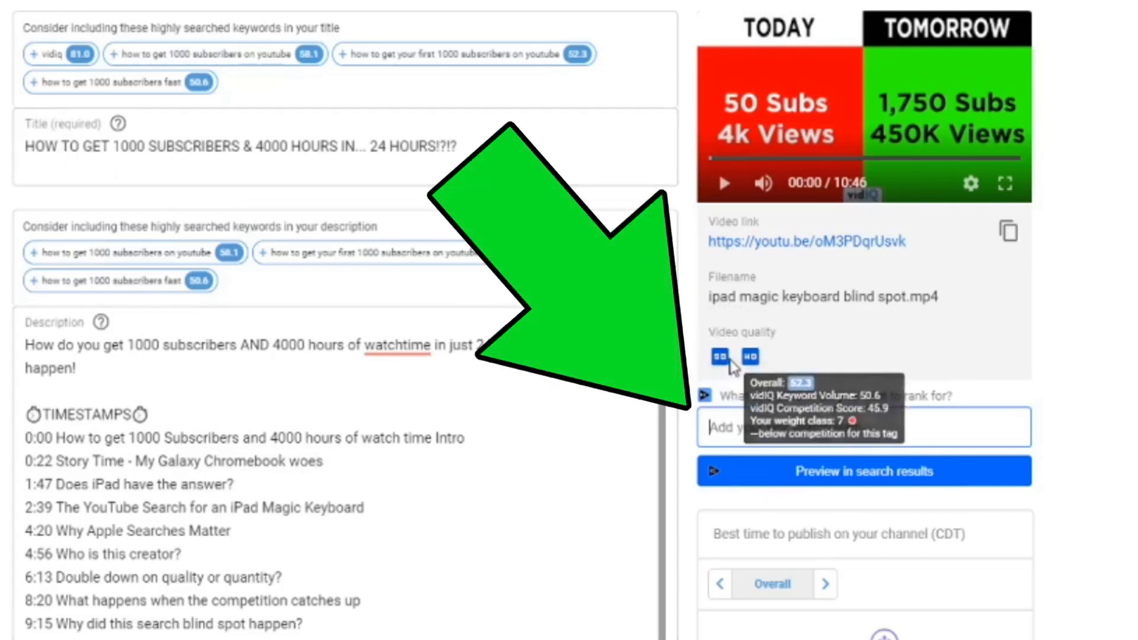
pyautogui.write('how to g')
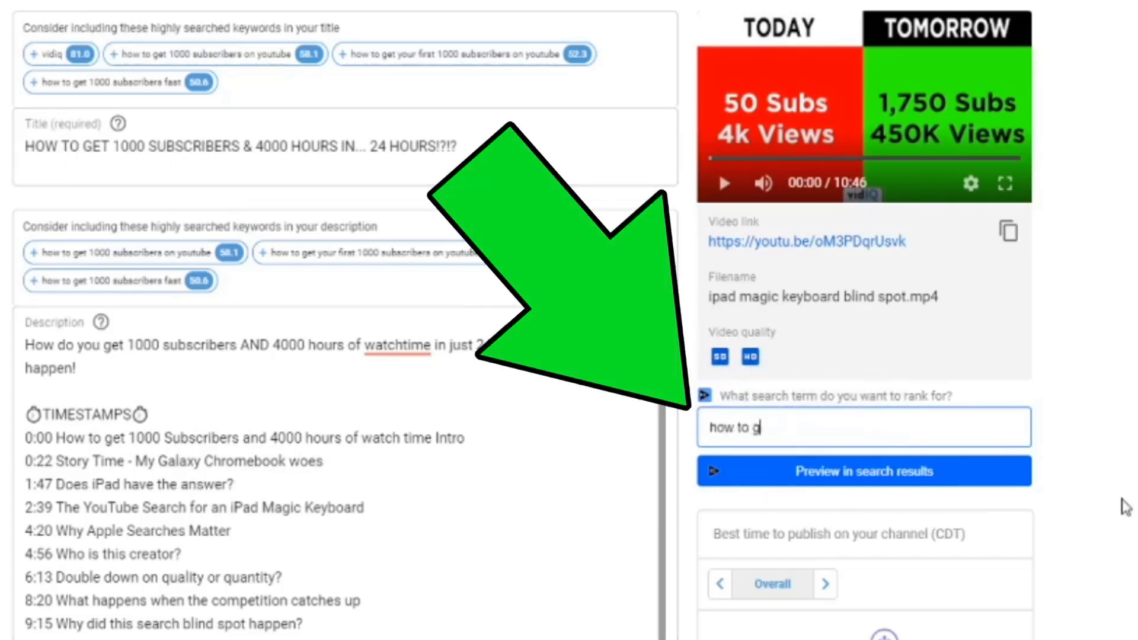
pyautogui.write('et 1000 subscribers')
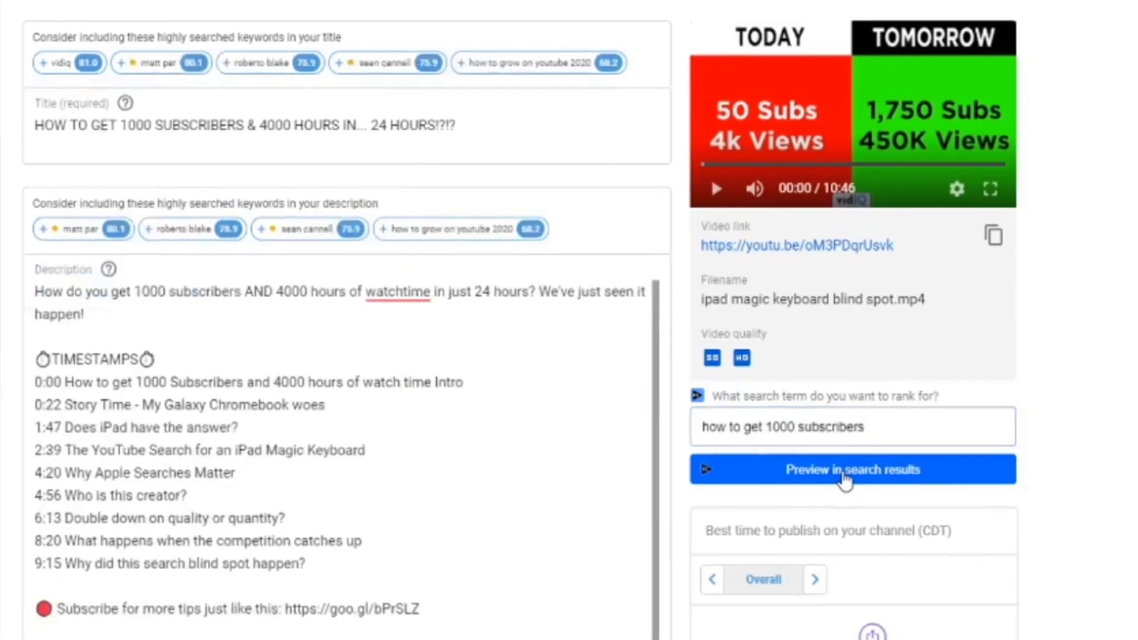
# Preview the video in search results for its target term and examine how its title and thumbnail compare with competing videos
pyautogui.click(918, 477)
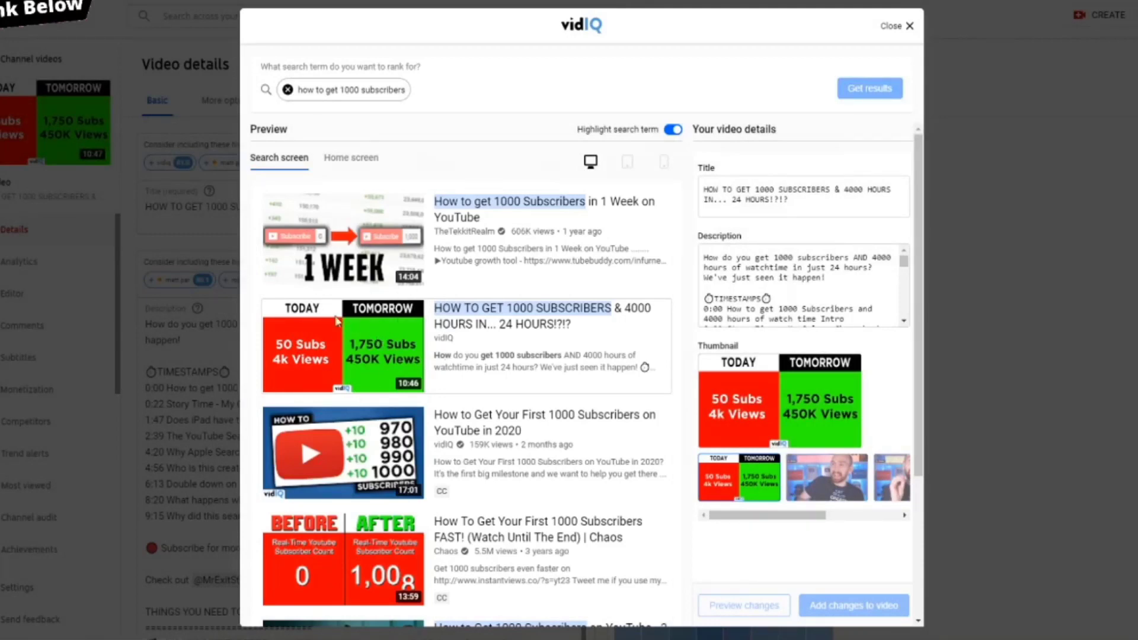
pyautogui.scroll(-3, 401, 363)
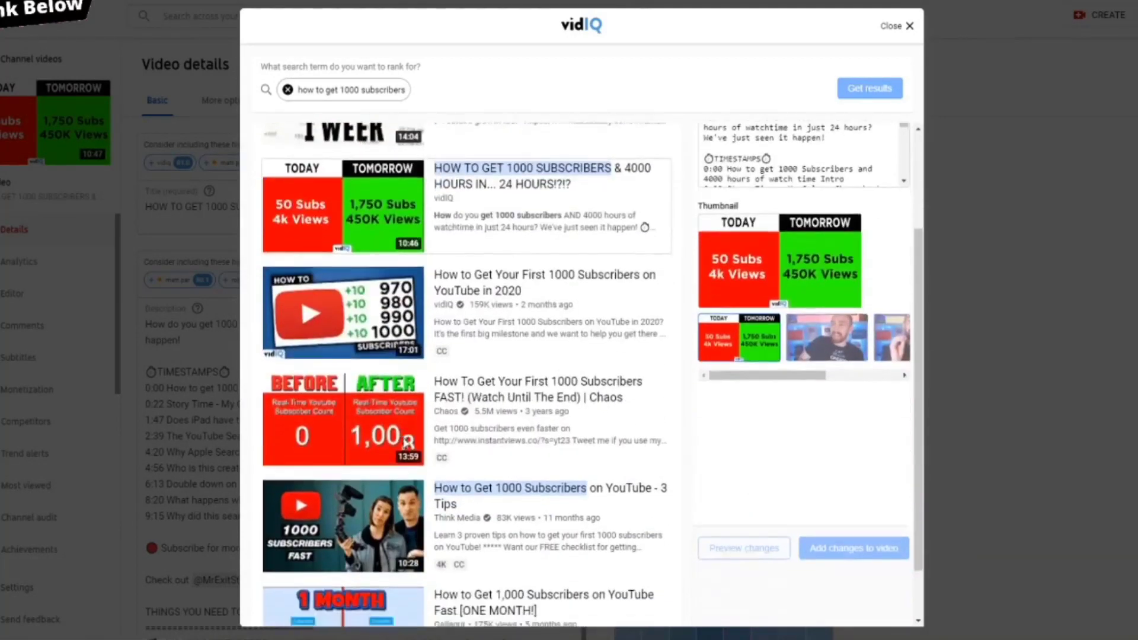
pyautogui.scroll(3, 370, 564)
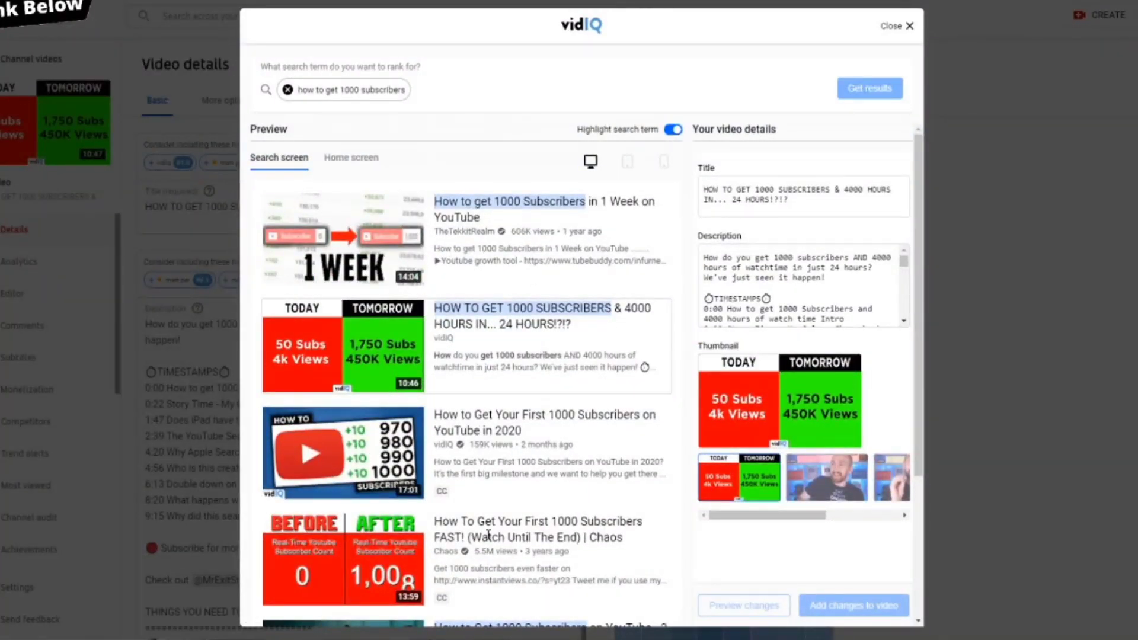
pyautogui.click(804, 201)
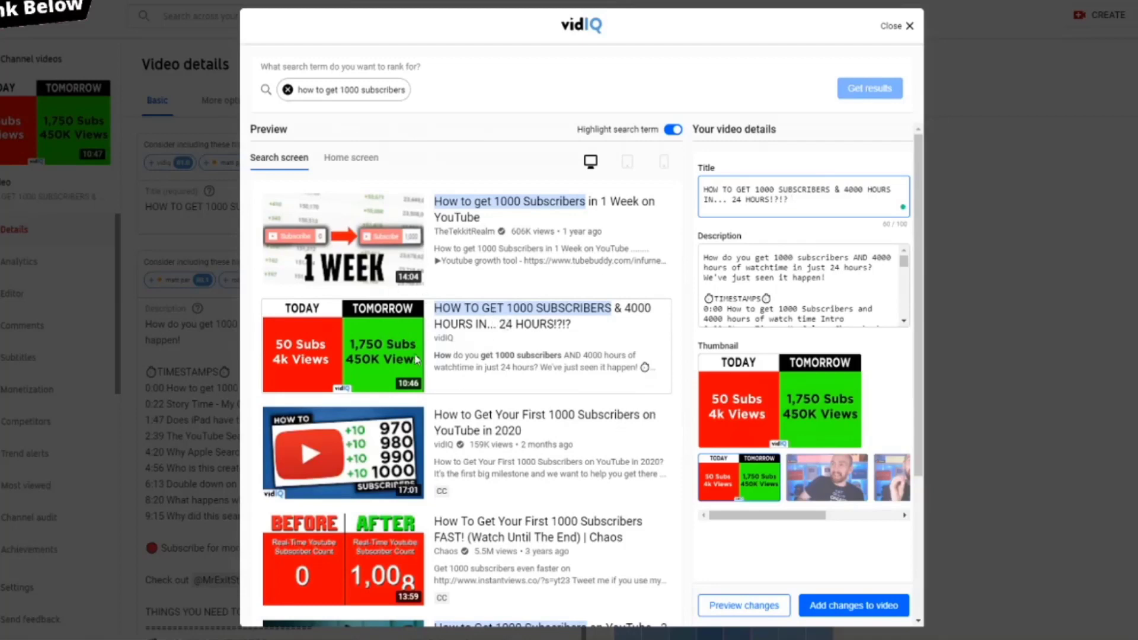
pyautogui.scroll(-3, 379, 385)
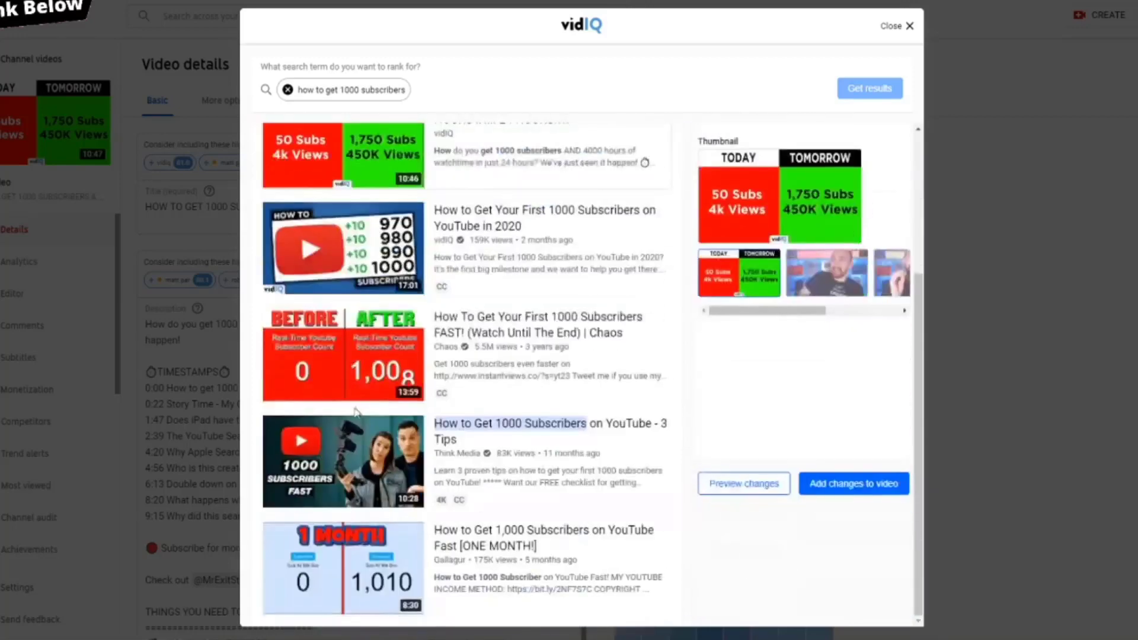
pyautogui.scroll(3, 352, 414)
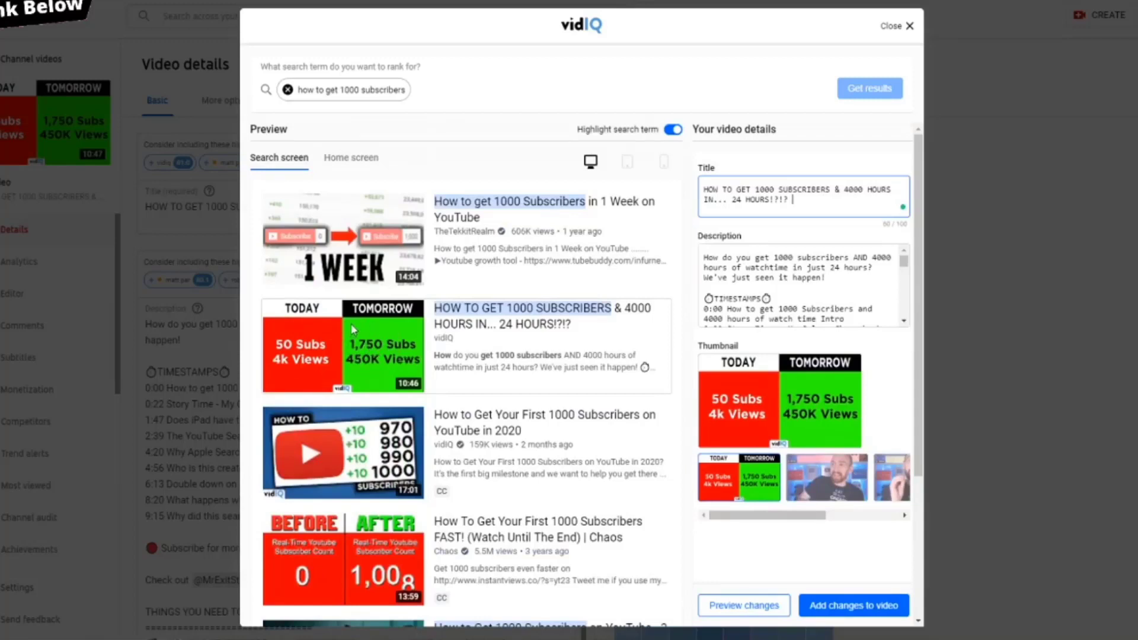
# Compare the video's home screen preview on desktop, tablet and phone, check the search preview on phone and desktop, and close the preview
pyautogui.click(341, 164)
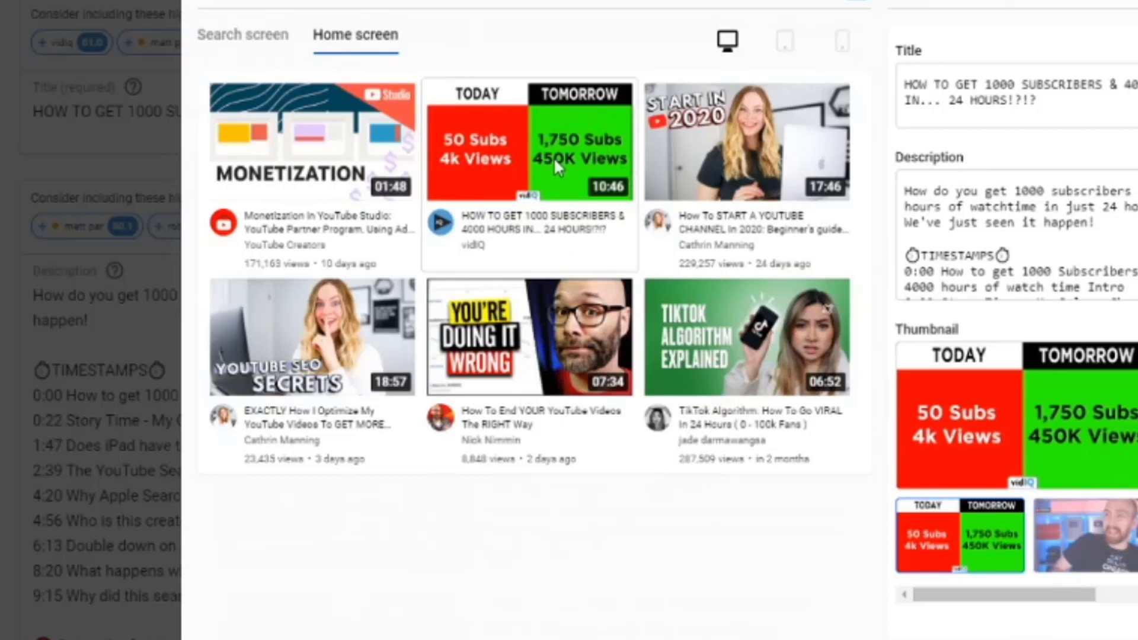
pyautogui.click(787, 40)
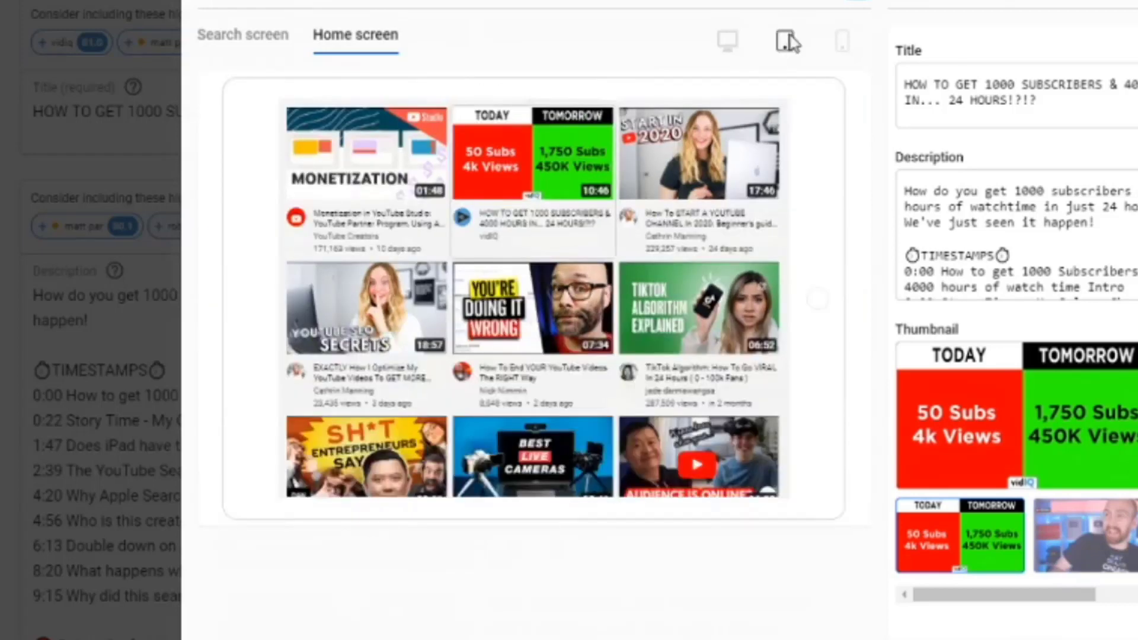
pyautogui.click(841, 44)
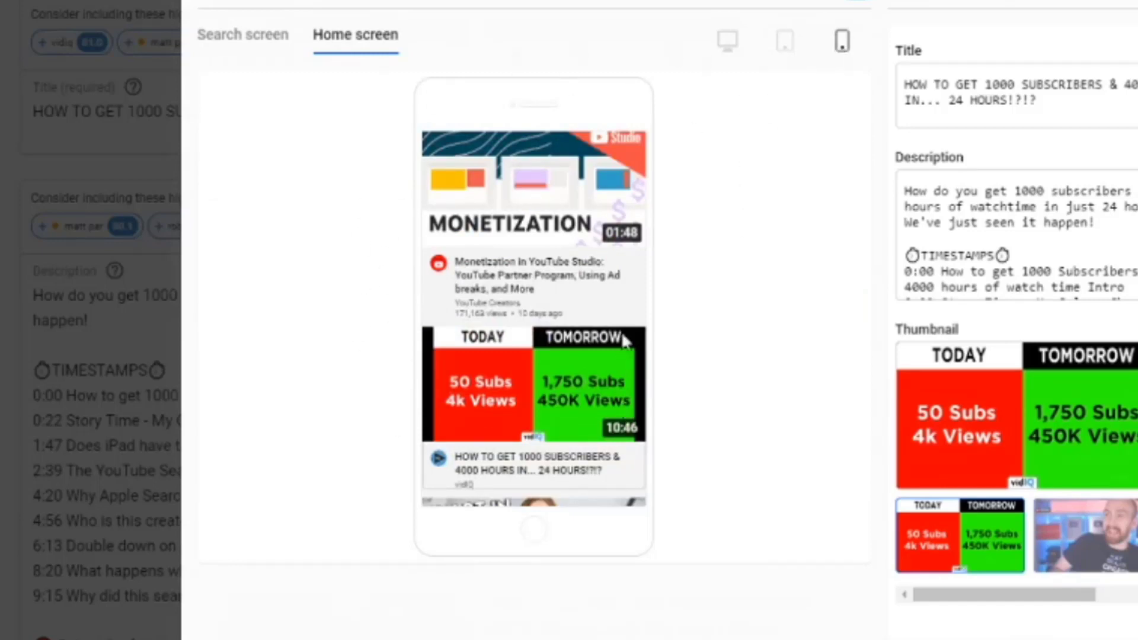
pyautogui.click(247, 37)
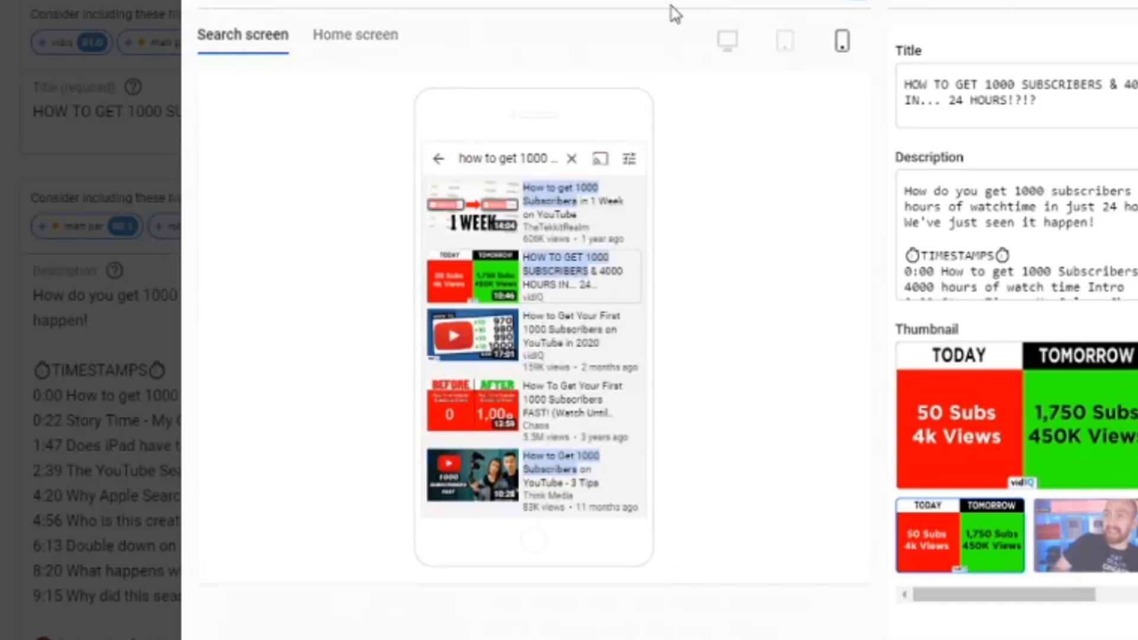
pyautogui.click(729, 42)
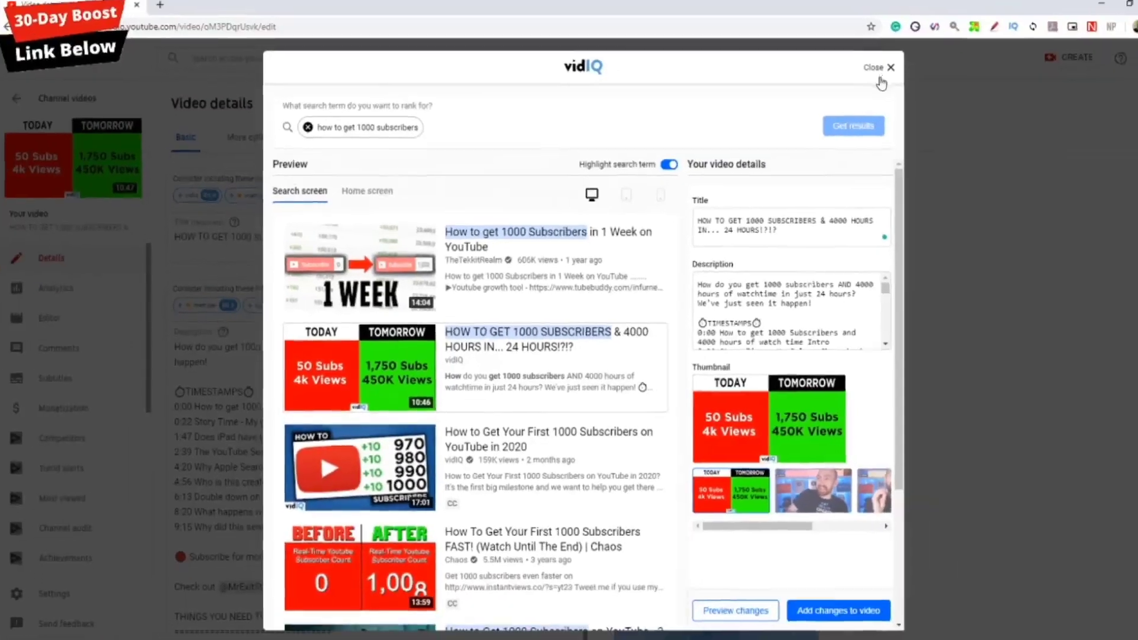
pyautogui.click(880, 72)
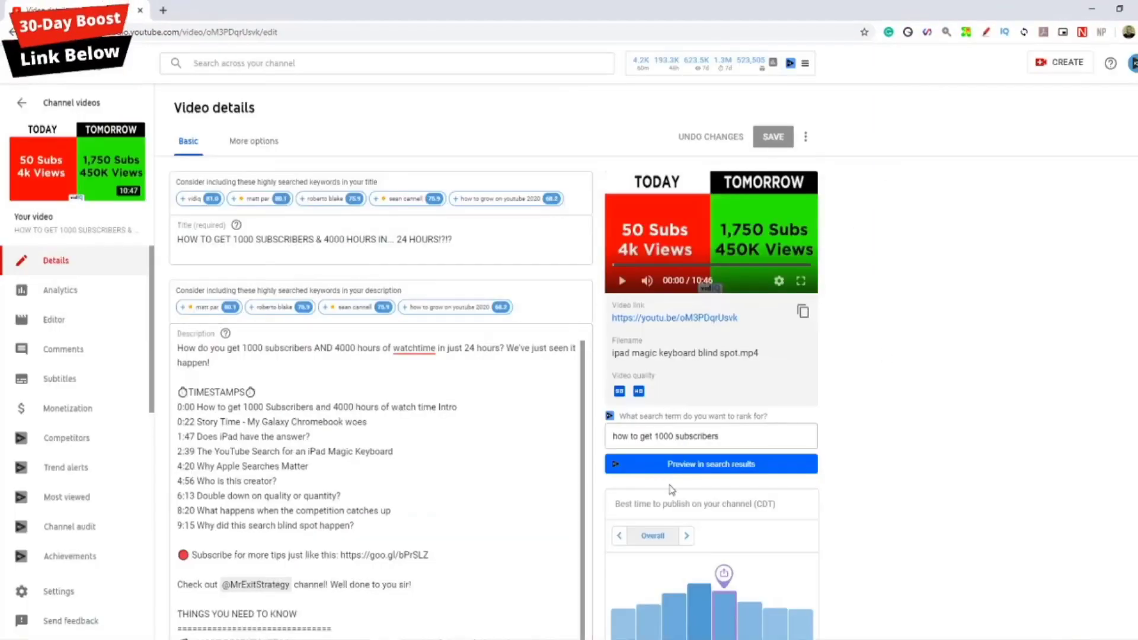
# Change the preview's search term to "how to get 100 subs", examine the competing results and close the preview
pyautogui.click(681, 470)
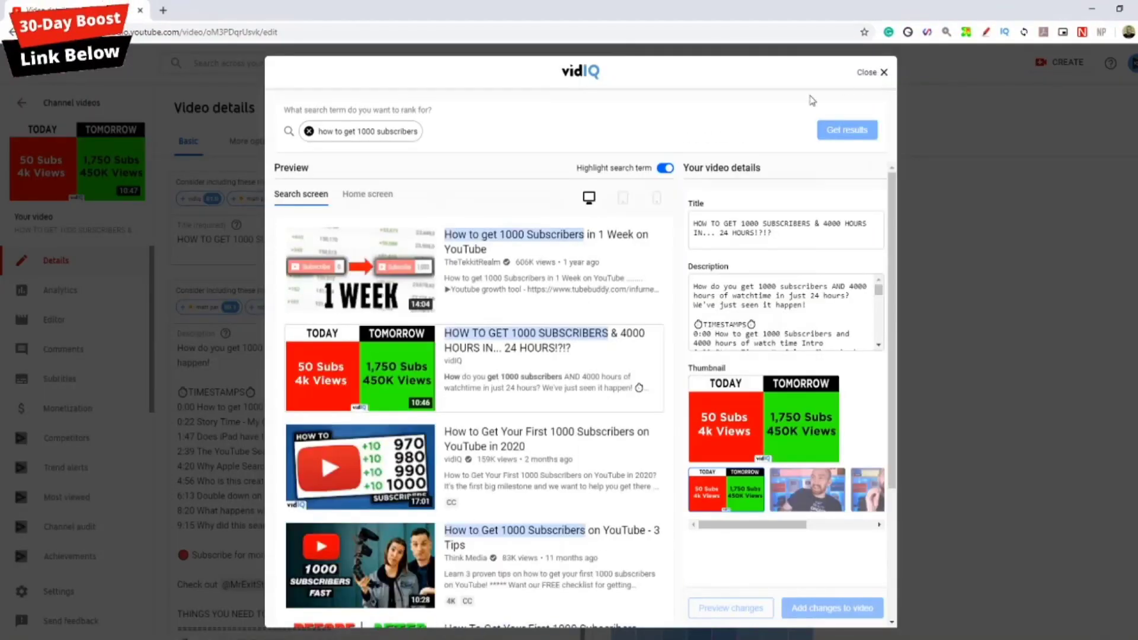
pyautogui.click(322, 132)
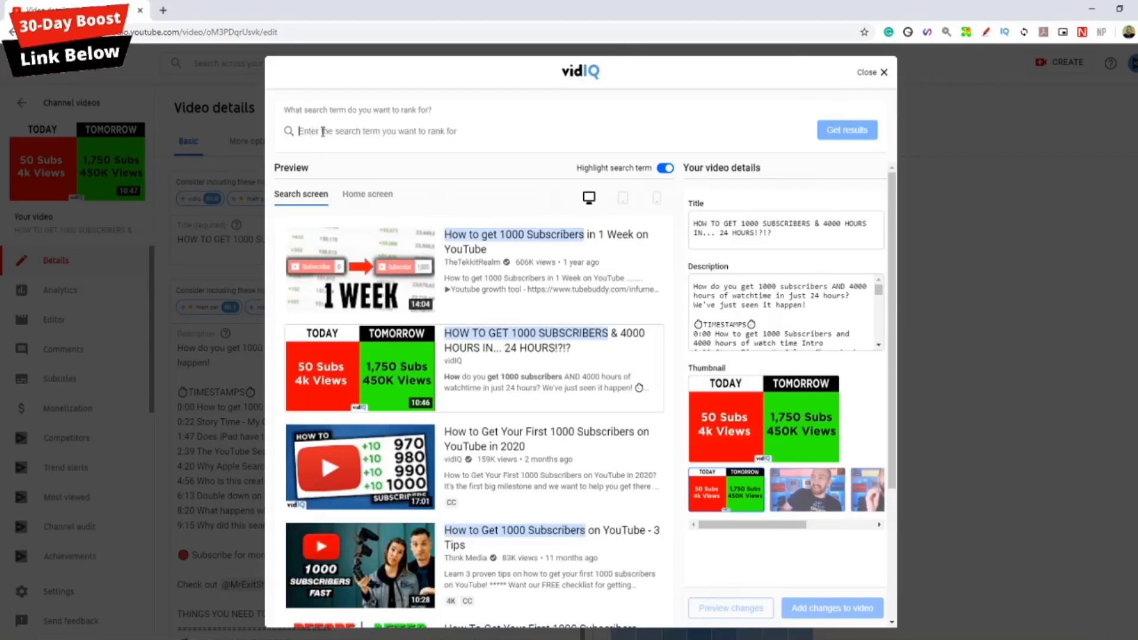
pyautogui.write('how to get 100 s')
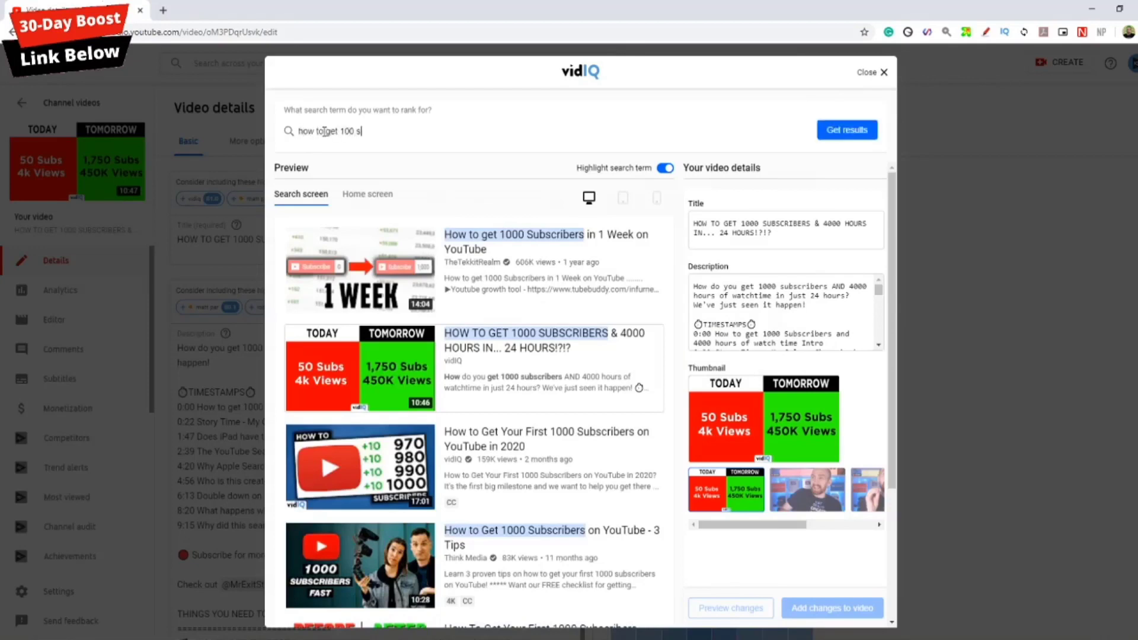
pyautogui.write('ubs')
pyautogui.click(844, 131)
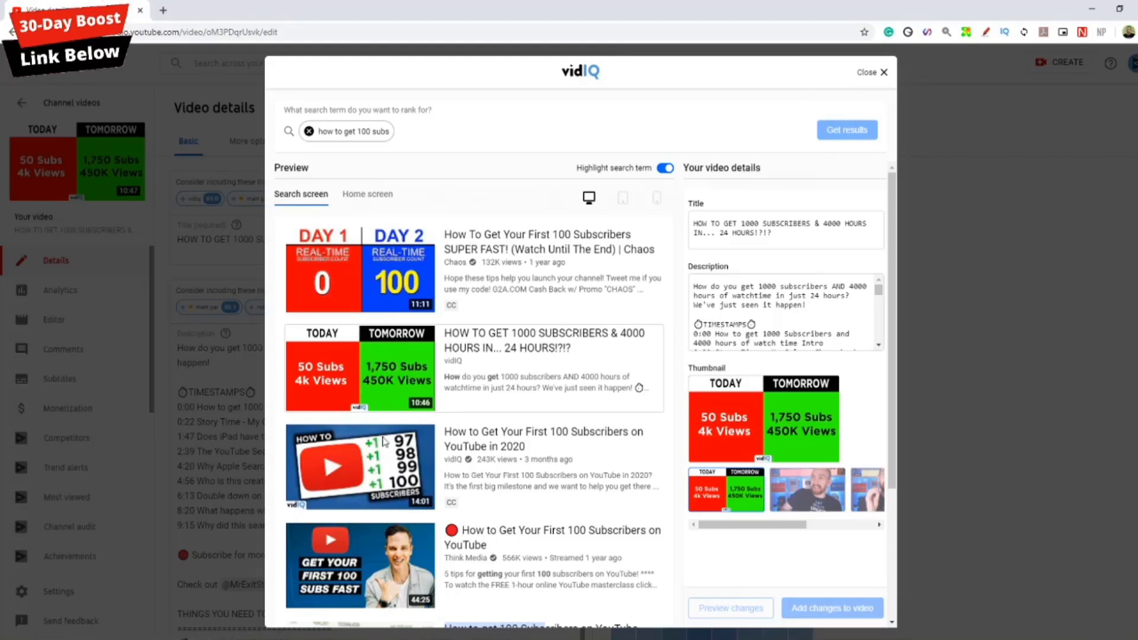
pyautogui.scroll(-3, 396, 450)
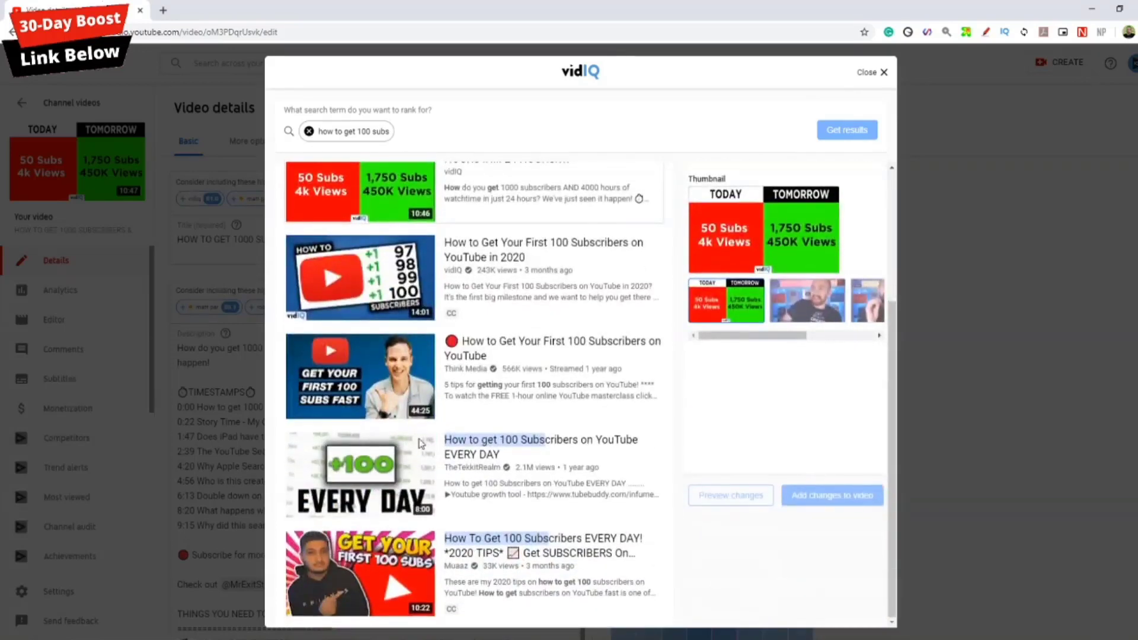
pyautogui.scroll(3, 427, 447)
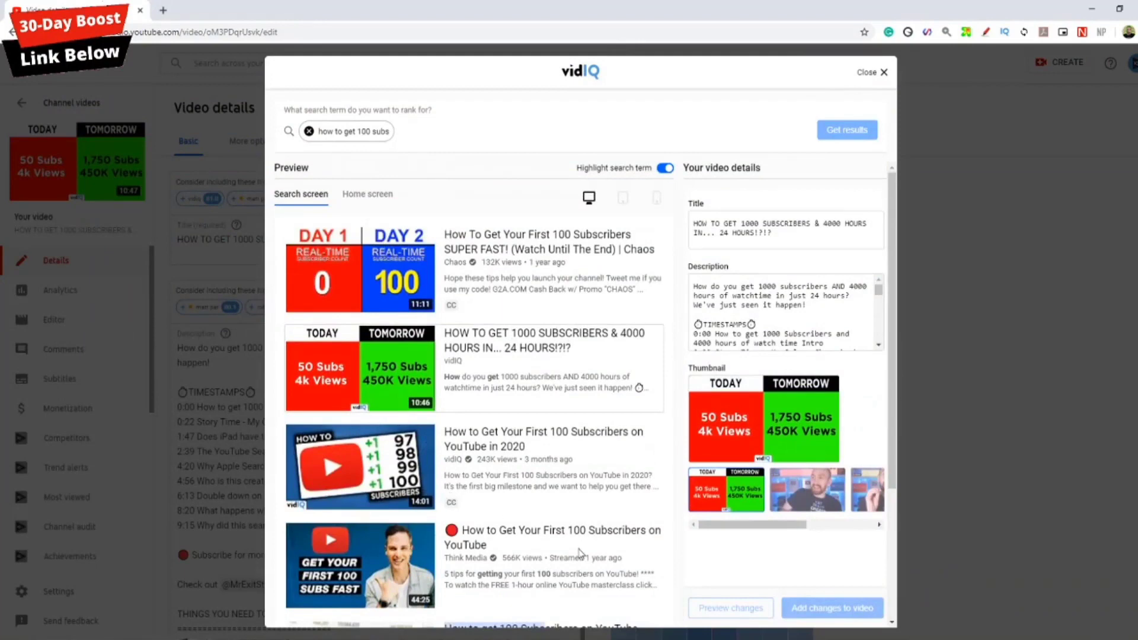
pyautogui.press('Escape')
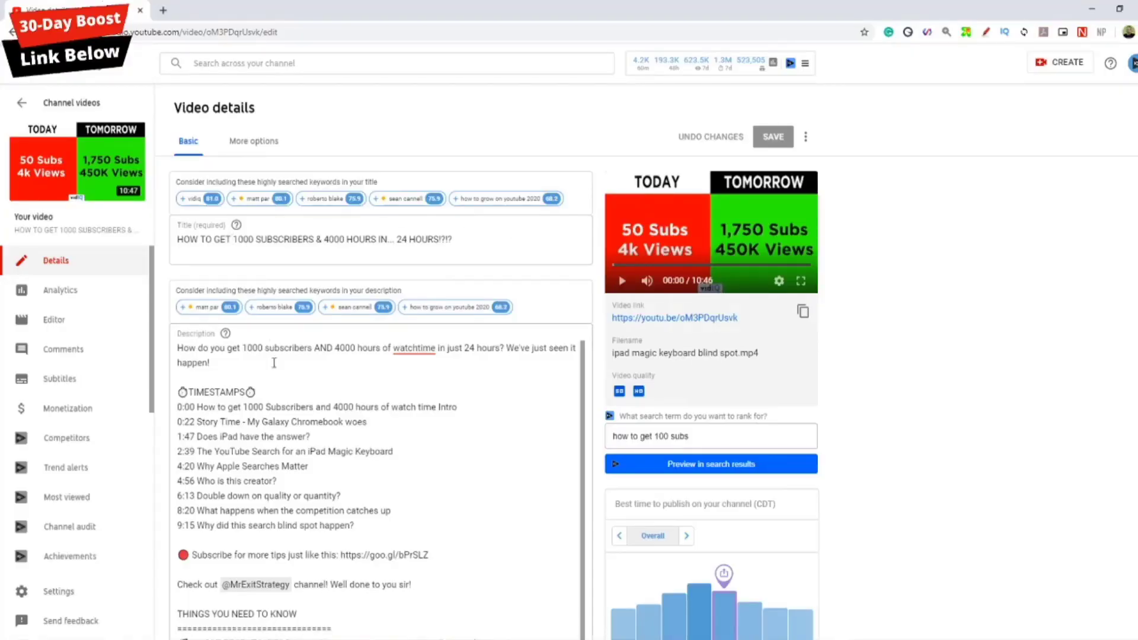
# Review the video's tags, title and the timestamps in its description
pyautogui.scroll(-12, 384, 444)
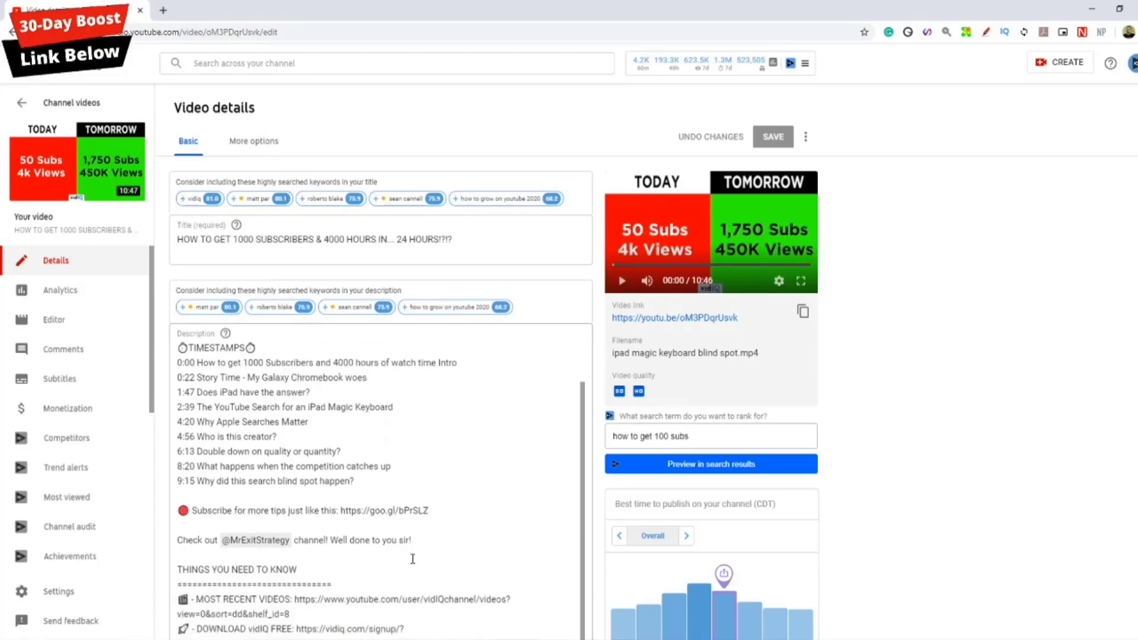
pyautogui.scroll(-7, 505, 363)
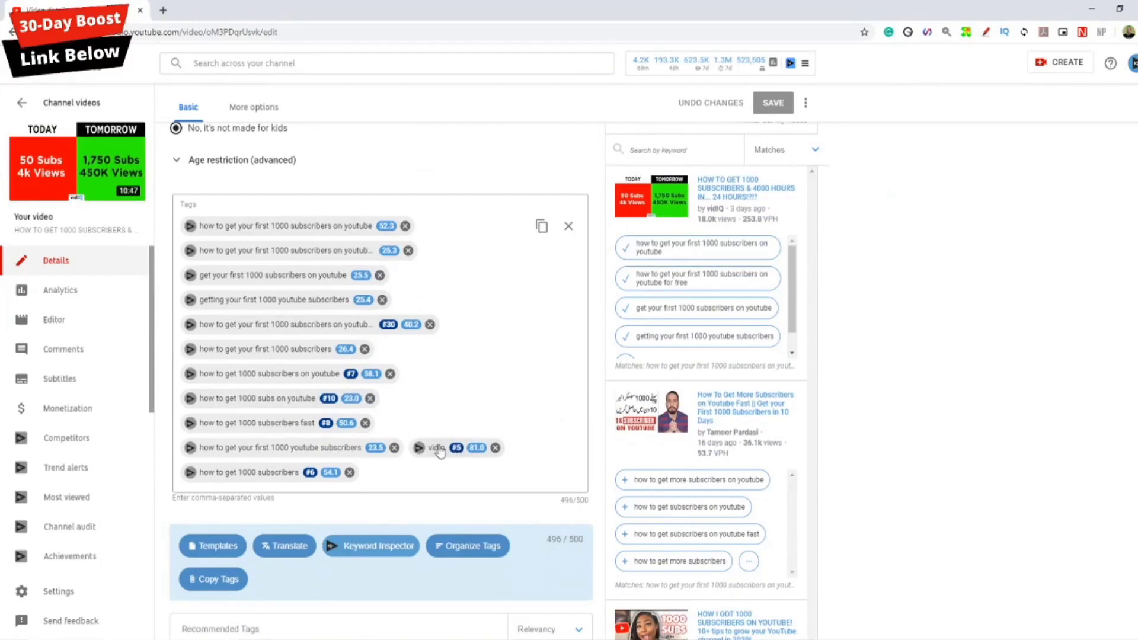
pyautogui.scroll(10, 442, 393)
pyautogui.scroll(10, 590, 369)
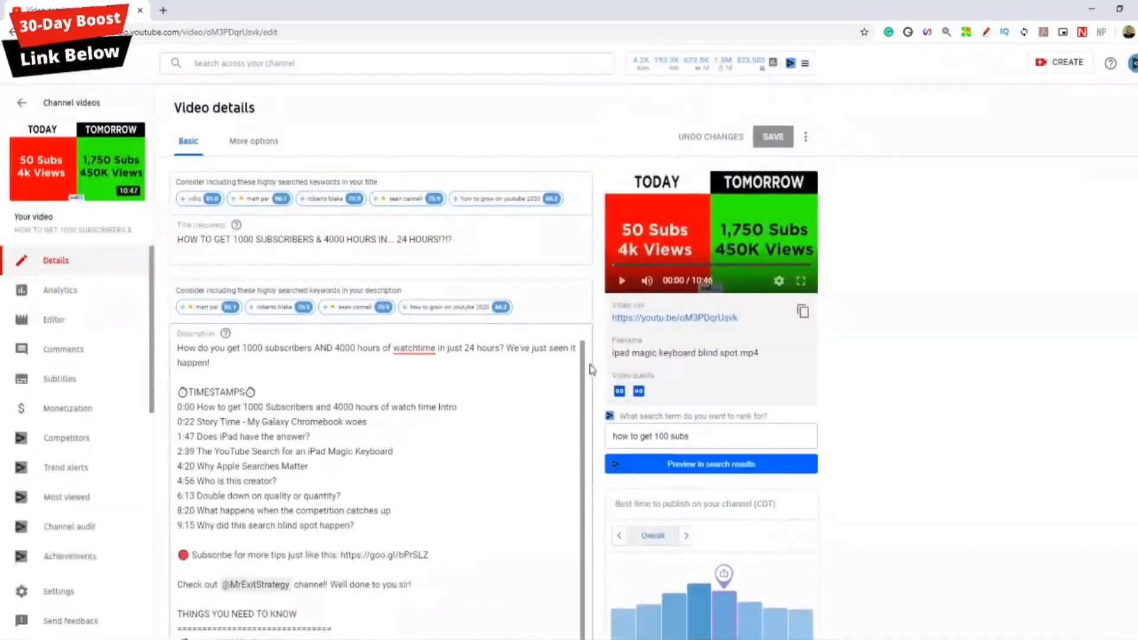
pyautogui.click(182, 239)
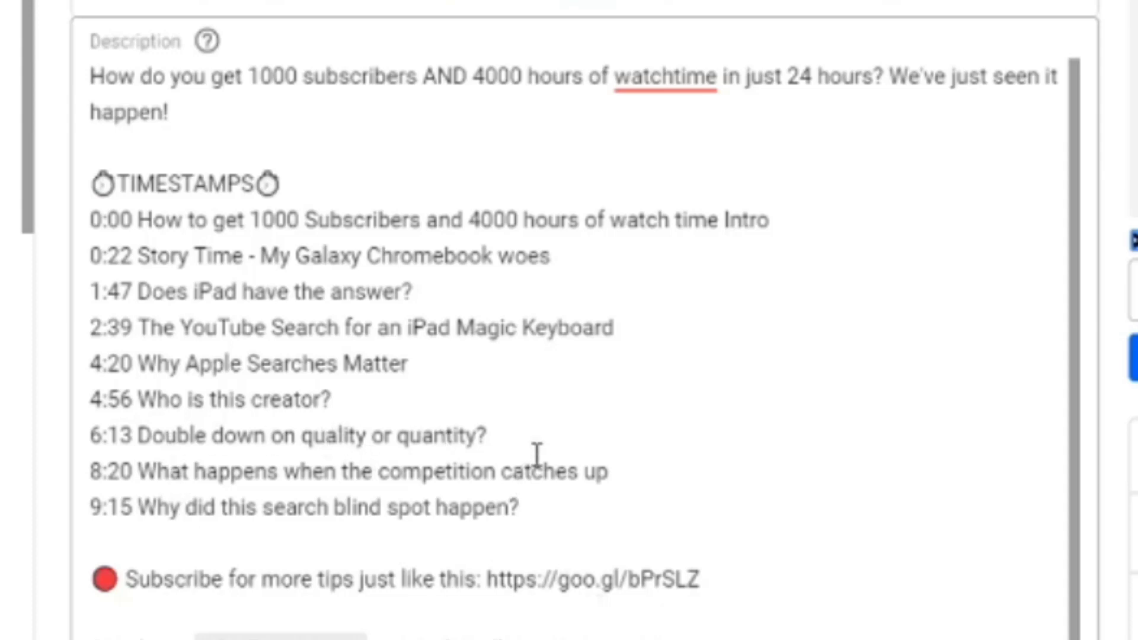
pyautogui.moveTo(501, 435); pyautogui.dragTo(230, 436)
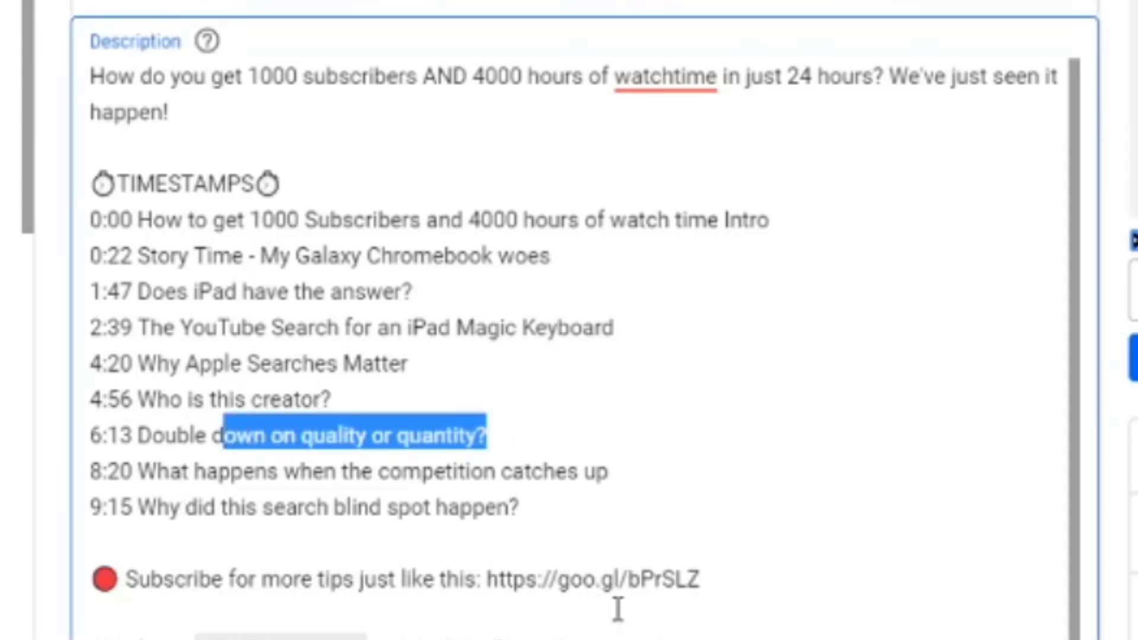
pyautogui.click(343, 473)
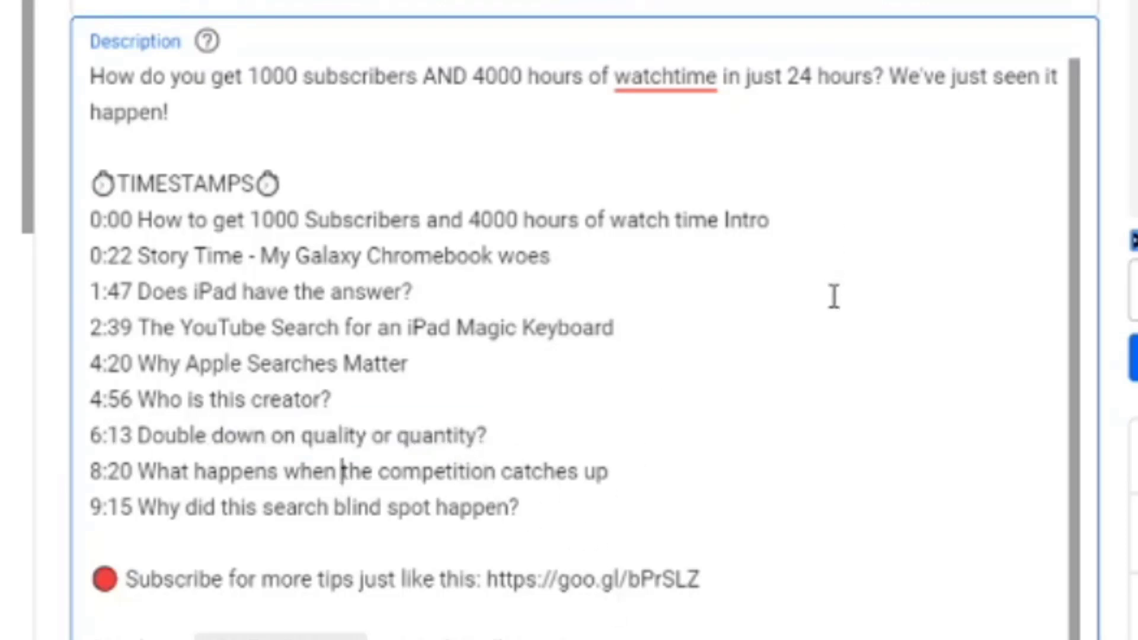
# Add the suggested tag "mothers day gift ideas" to the video's tags
pyautogui.scroll(-2, 953, 373)
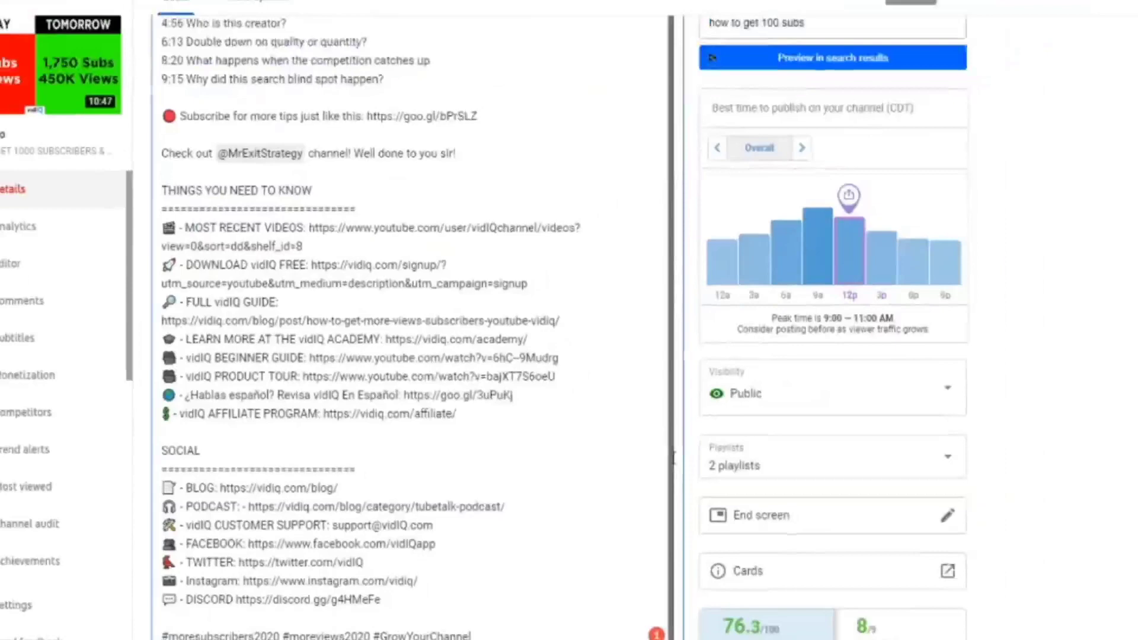
pyautogui.scroll(-10, 674, 458)
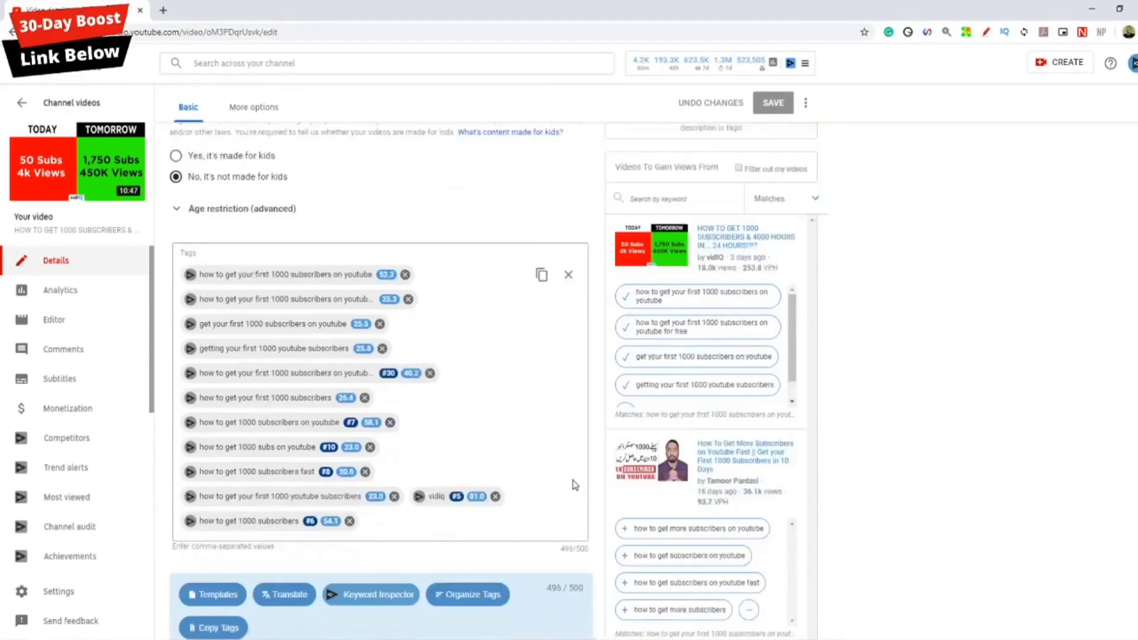
pyautogui.scroll(-1, 574, 485)
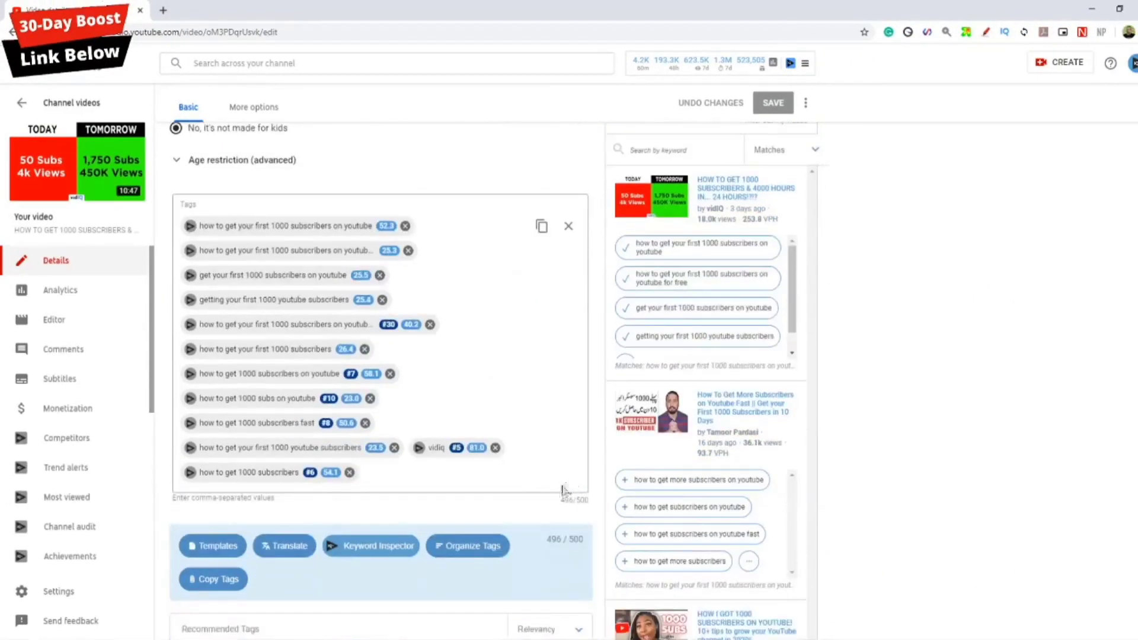
pyautogui.click(447, 480)
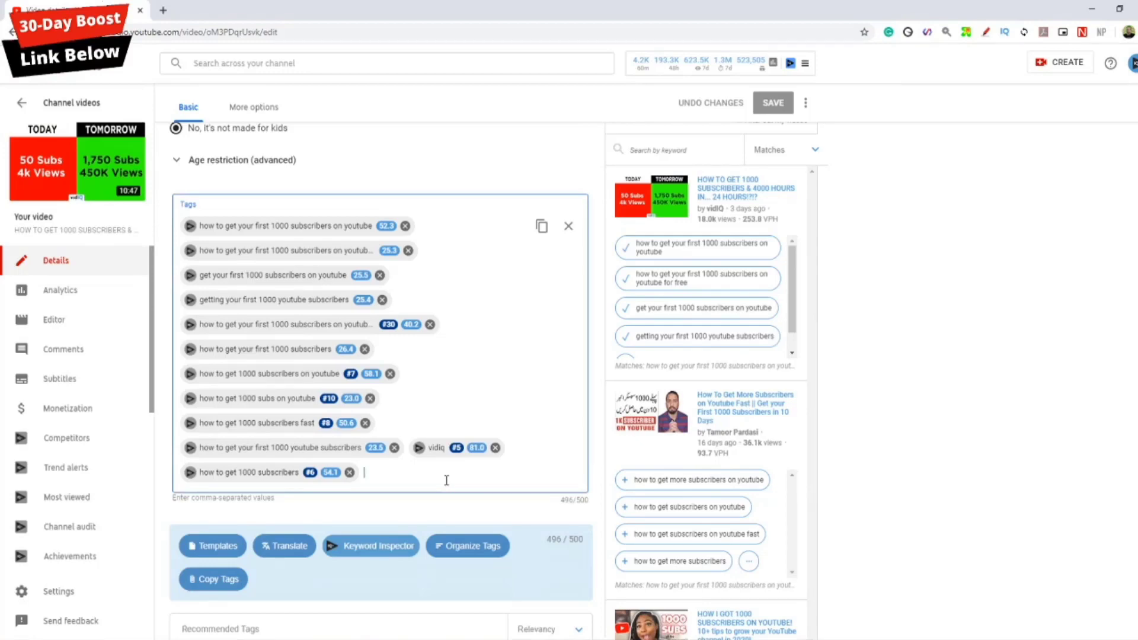
pyautogui.write('mother')
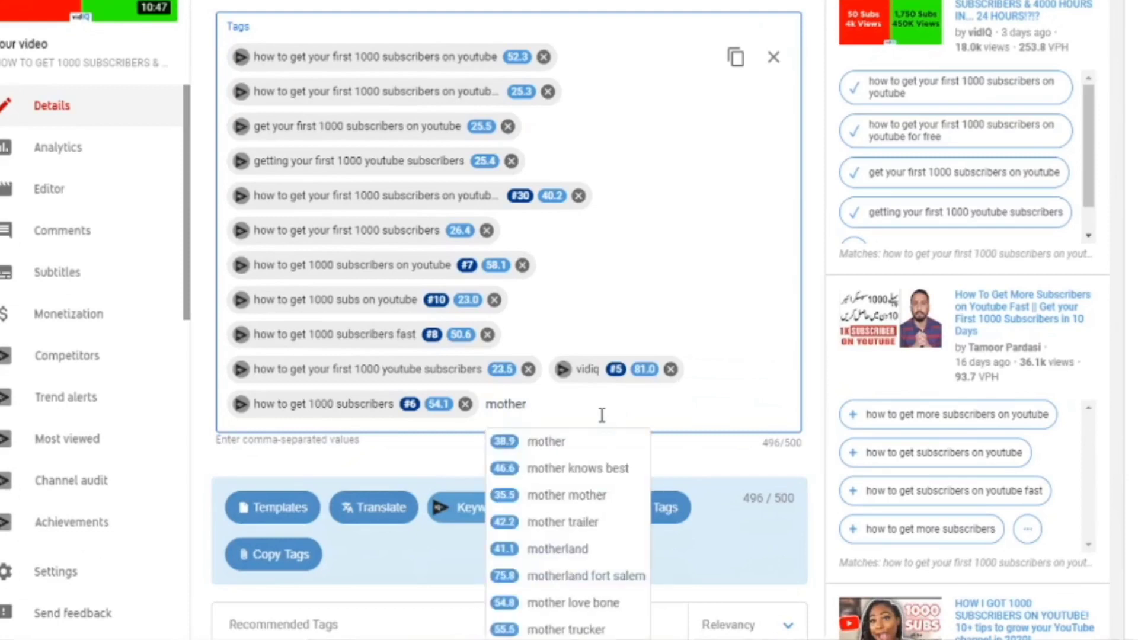
pyautogui.write('s day gift ideas')
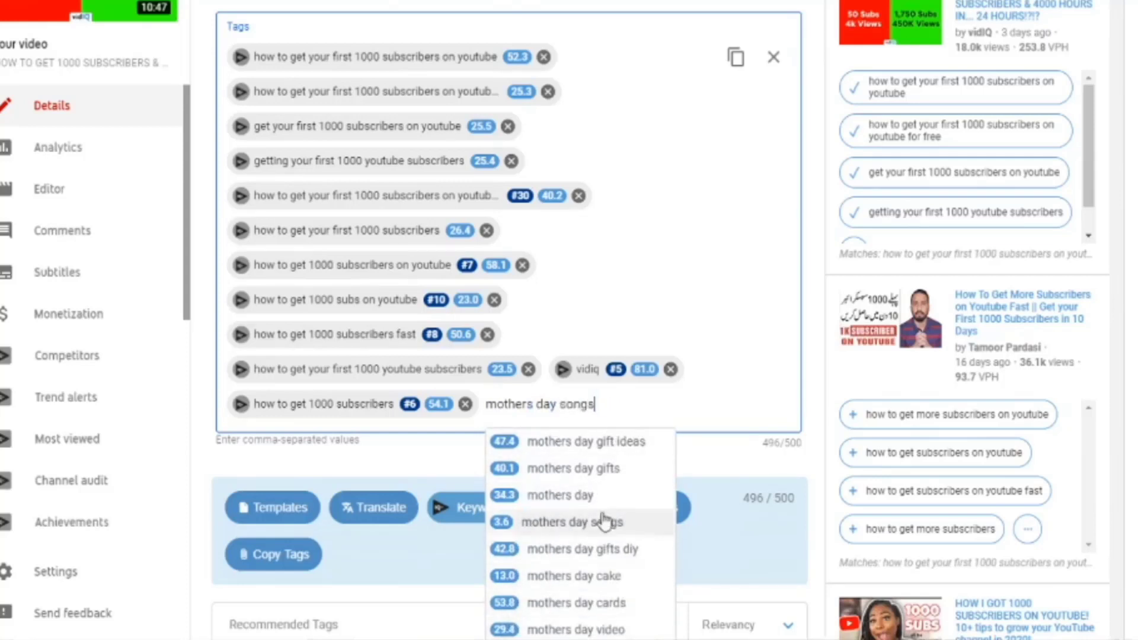
pyautogui.click(524, 443)
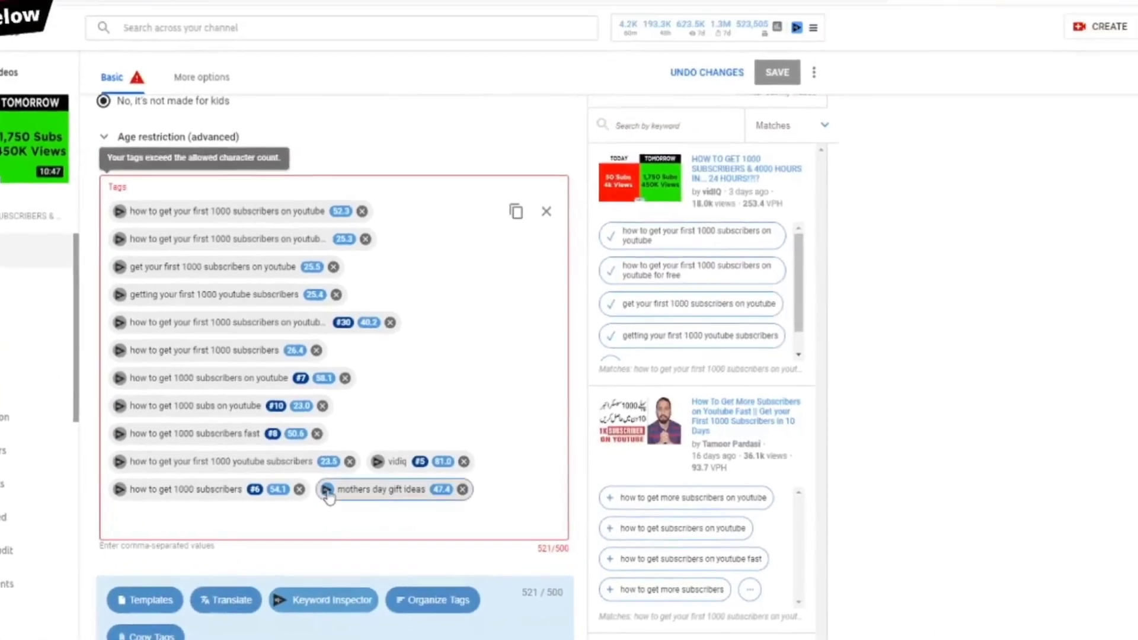
# Inspect the keyword "mothers day gift ideas" and sort its related keywords by search volume, competition, overall score and most used
pyautogui.click(444, 433)
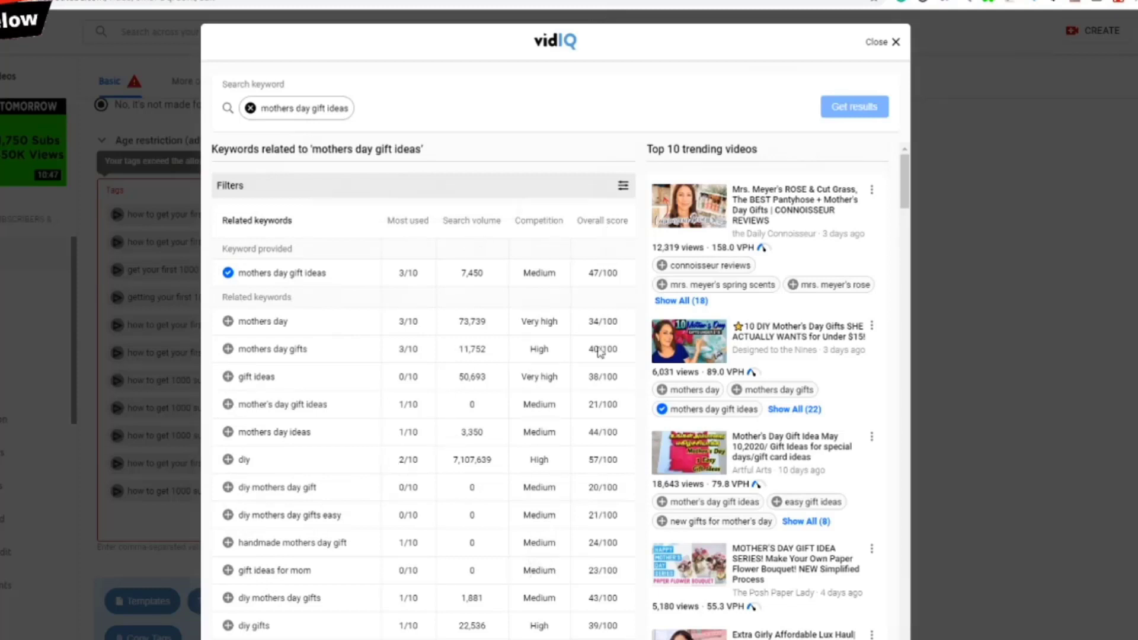
pyautogui.click(480, 225)
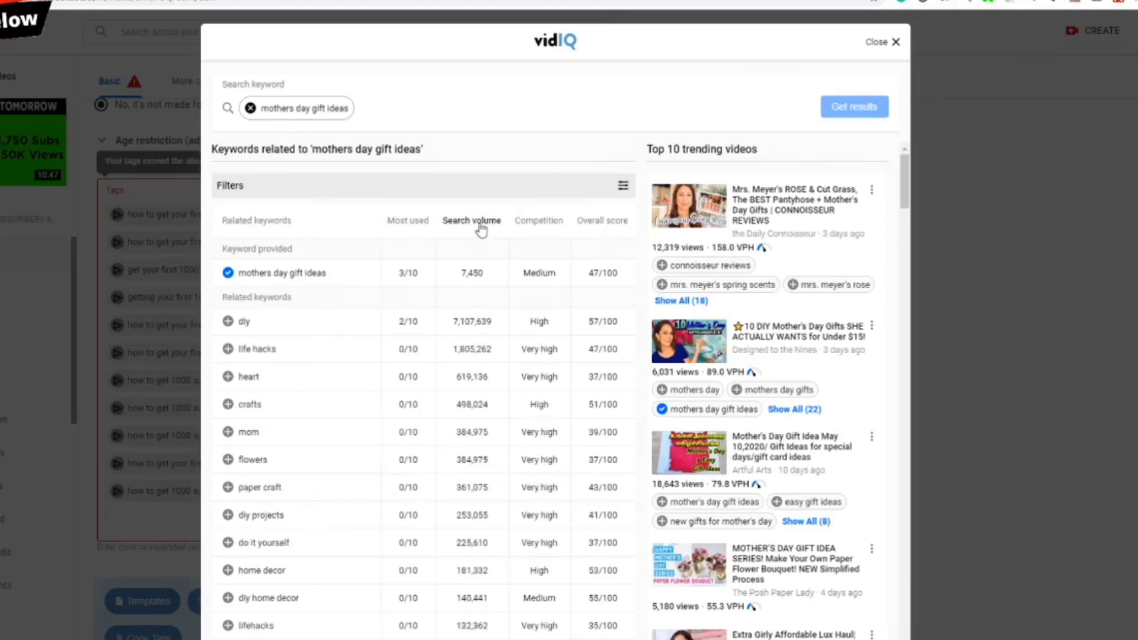
pyautogui.click(408, 222)
pyautogui.click(535, 222)
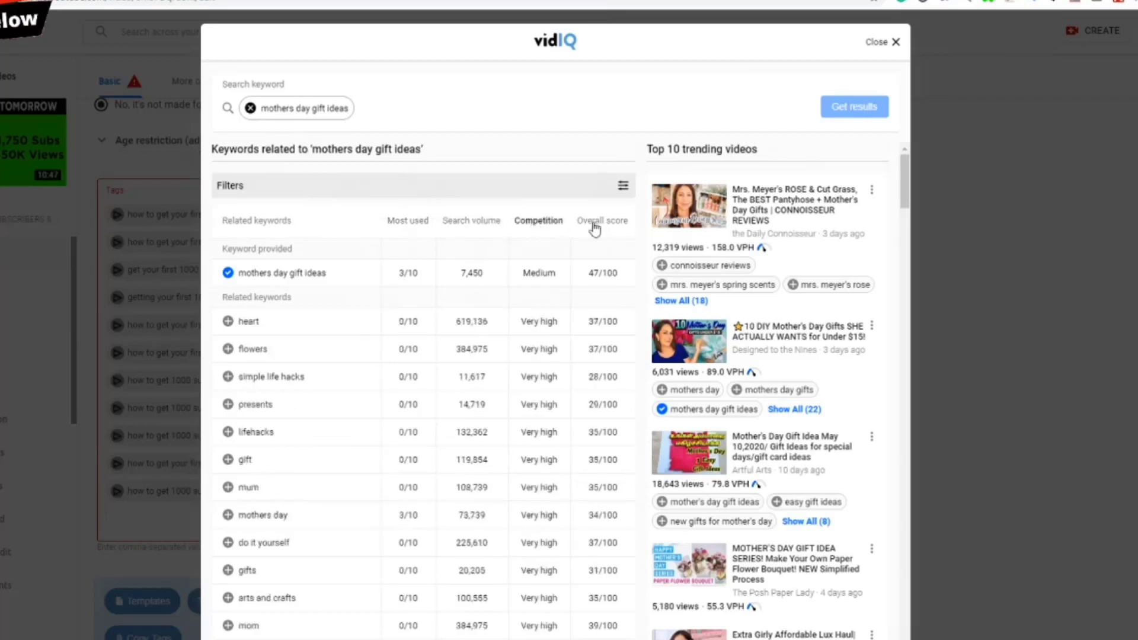
pyautogui.click(595, 227)
pyautogui.click(412, 226)
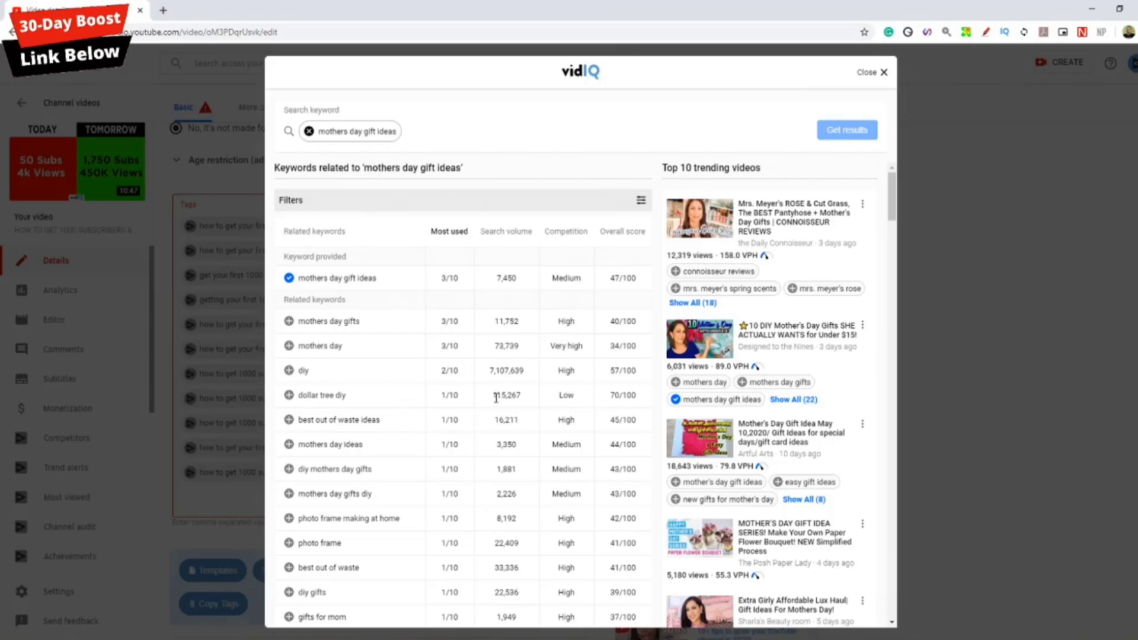
# Examine the related keywords sorted by most used and close the keyword inspector
pyautogui.scroll(-7, 708, 468)
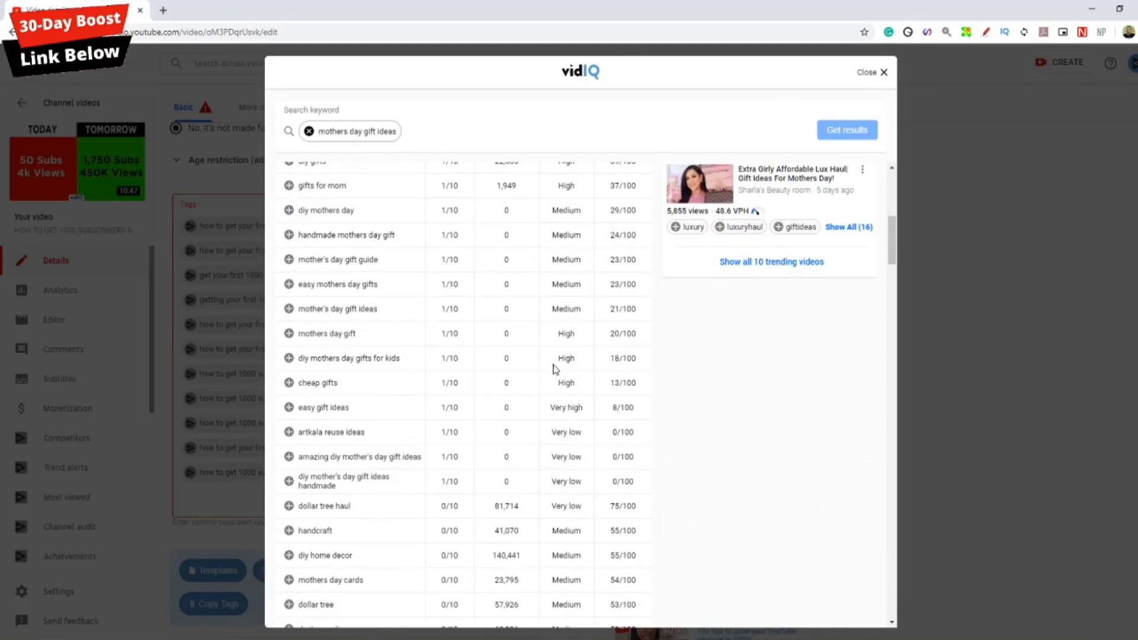
pyautogui.scroll(7, 542, 429)
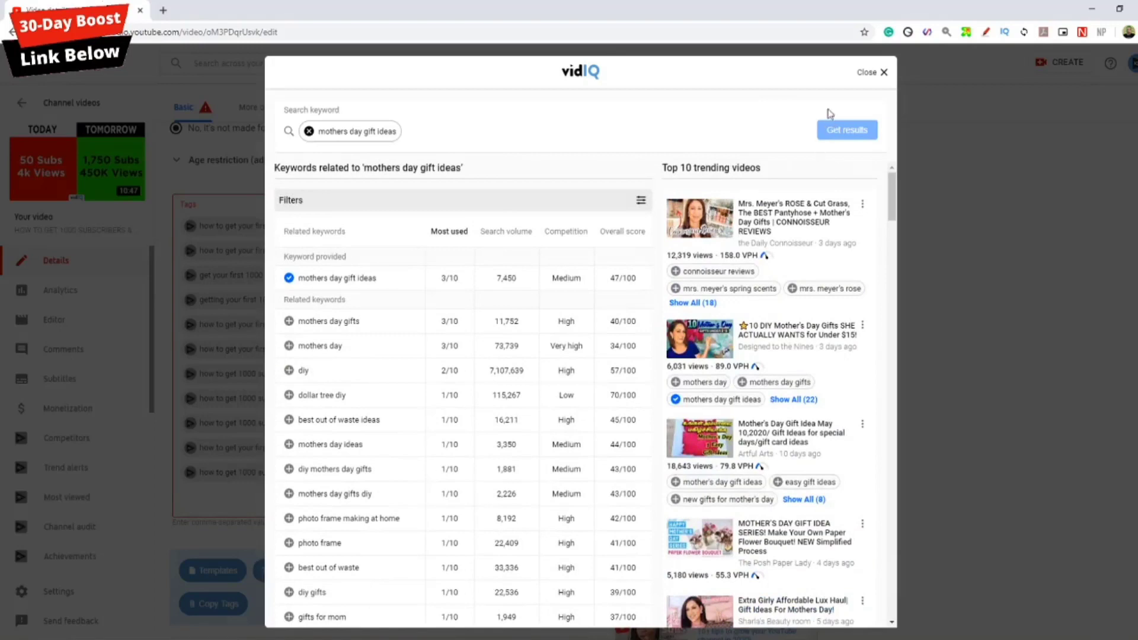
pyautogui.click(872, 76)
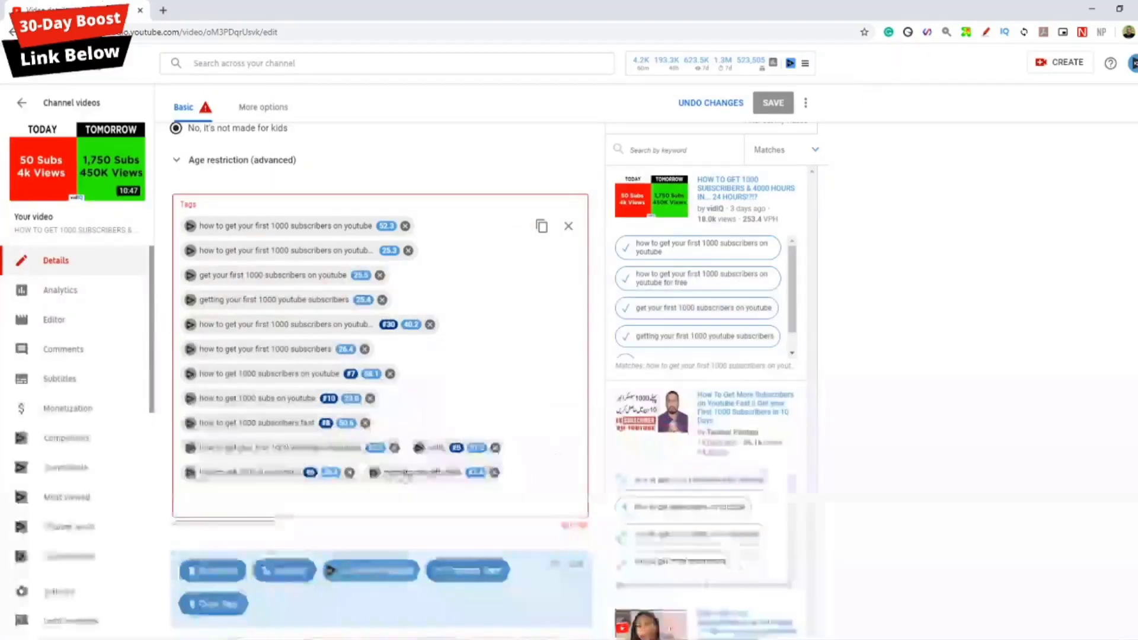
# Show the channel's best time to publish for Wednesdays
pyautogui.scroll(10, 877, 537)
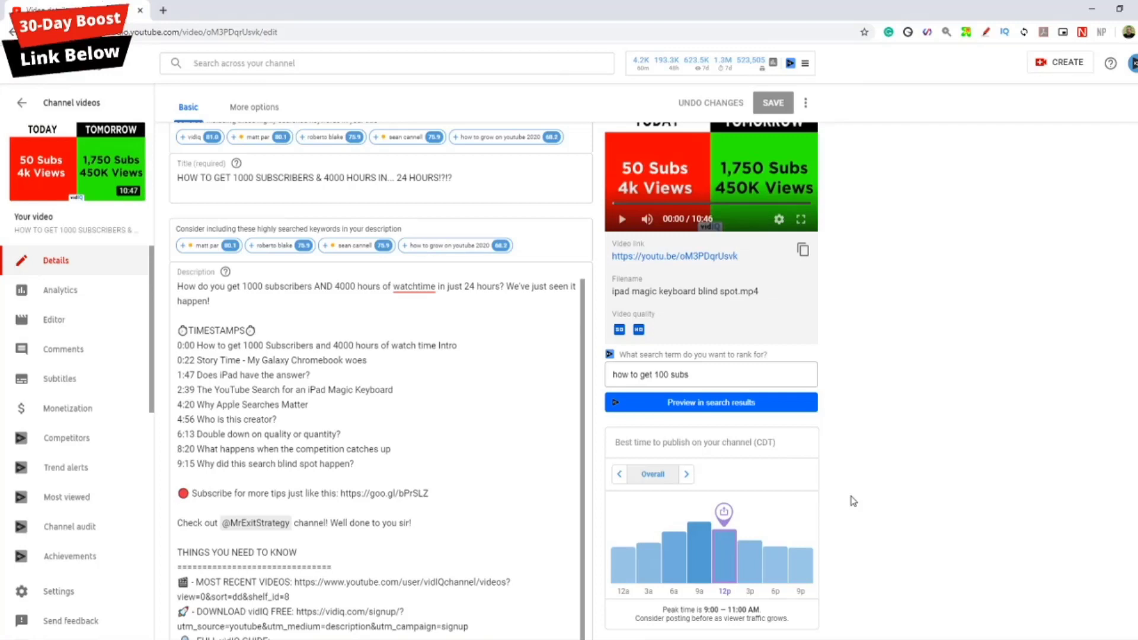
pyautogui.scroll(-5, 819, 472)
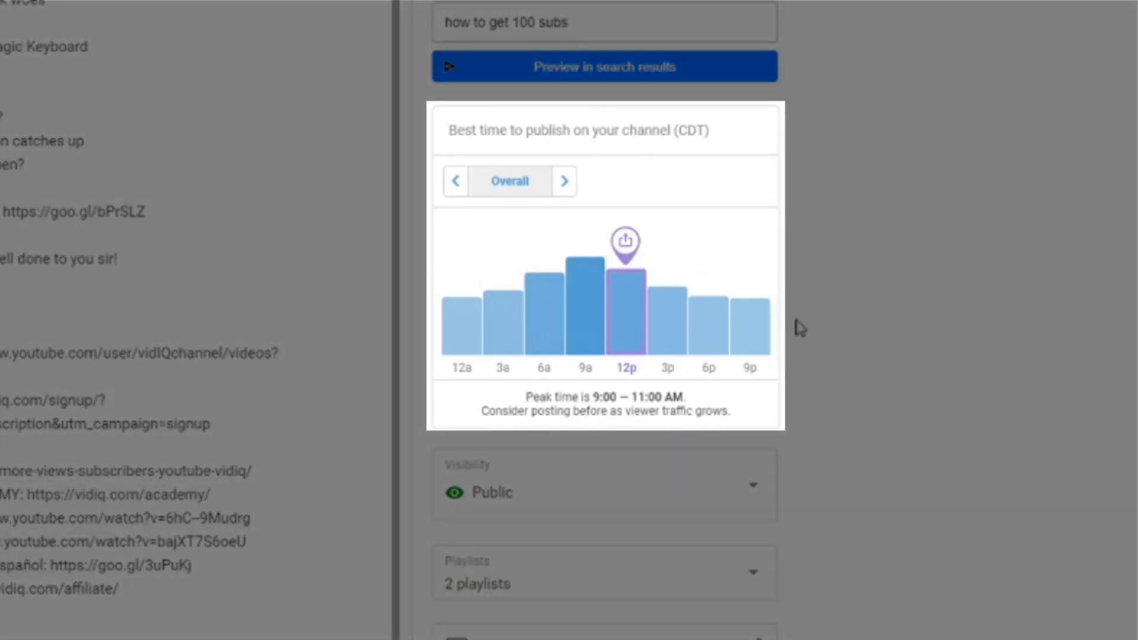
pyautogui.click(566, 188)
pyautogui.click(565, 182)
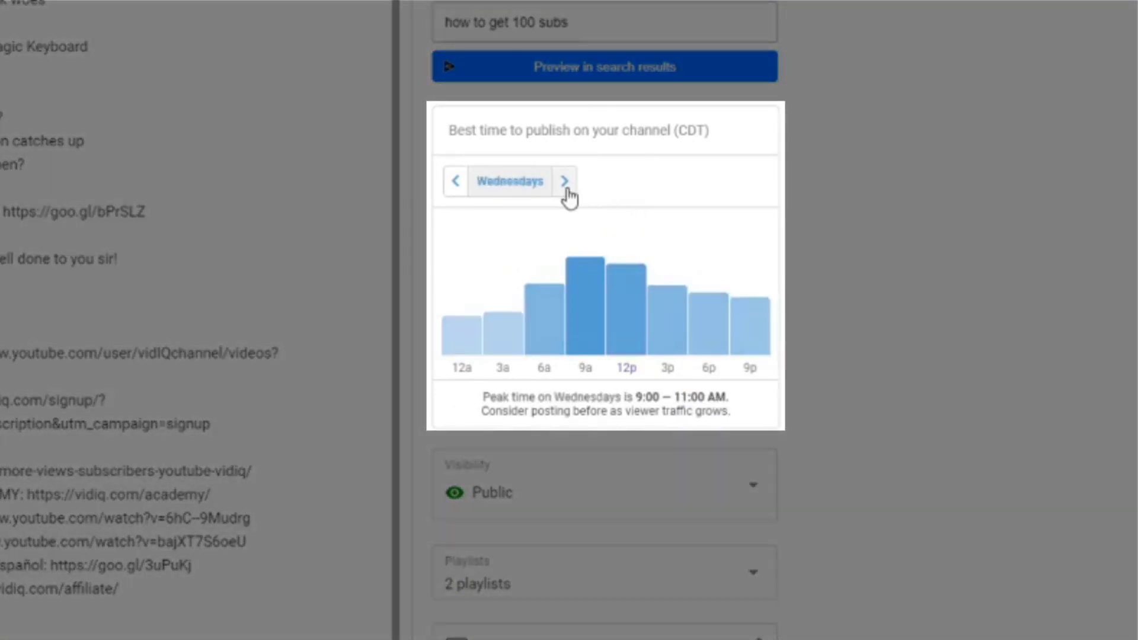
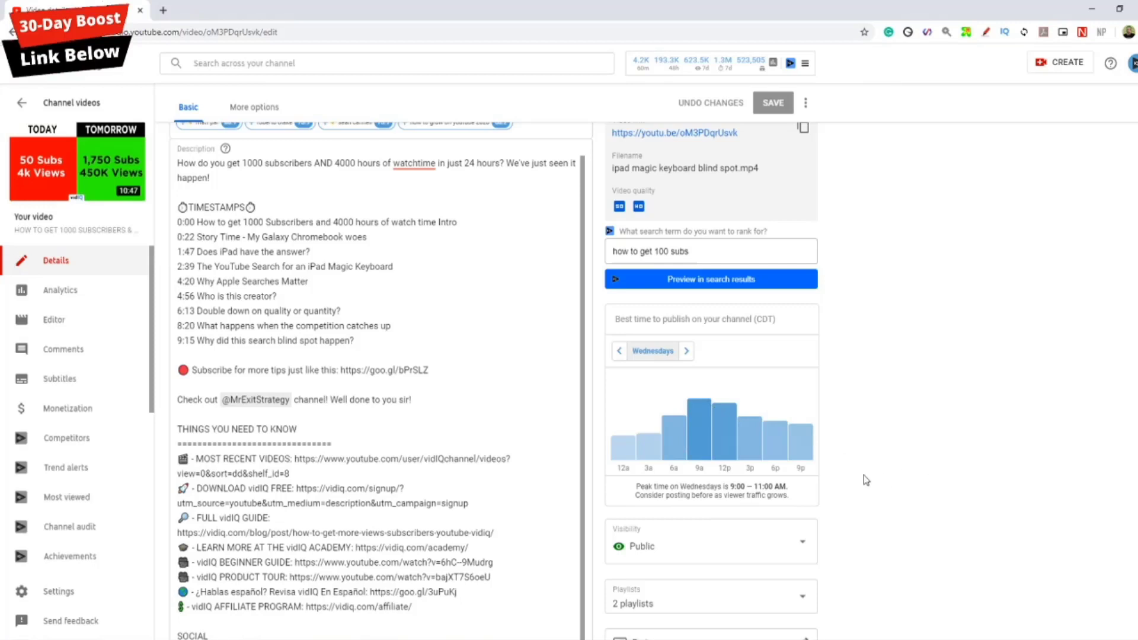
# Examine the video's vidIQ SEO score, its publishing checklist and the recommended tags
pyautogui.scroll(-3, 866, 481)
pyautogui.scroll(2, 866, 481)
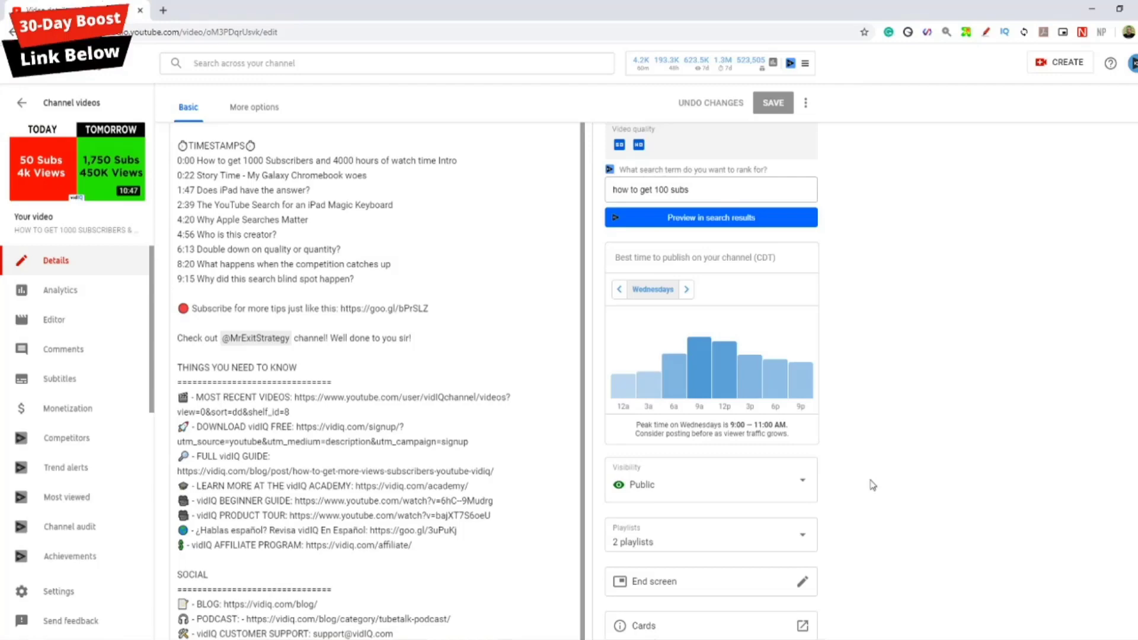
pyautogui.scroll(-4, 875, 486)
pyautogui.scroll(-3, 877, 487)
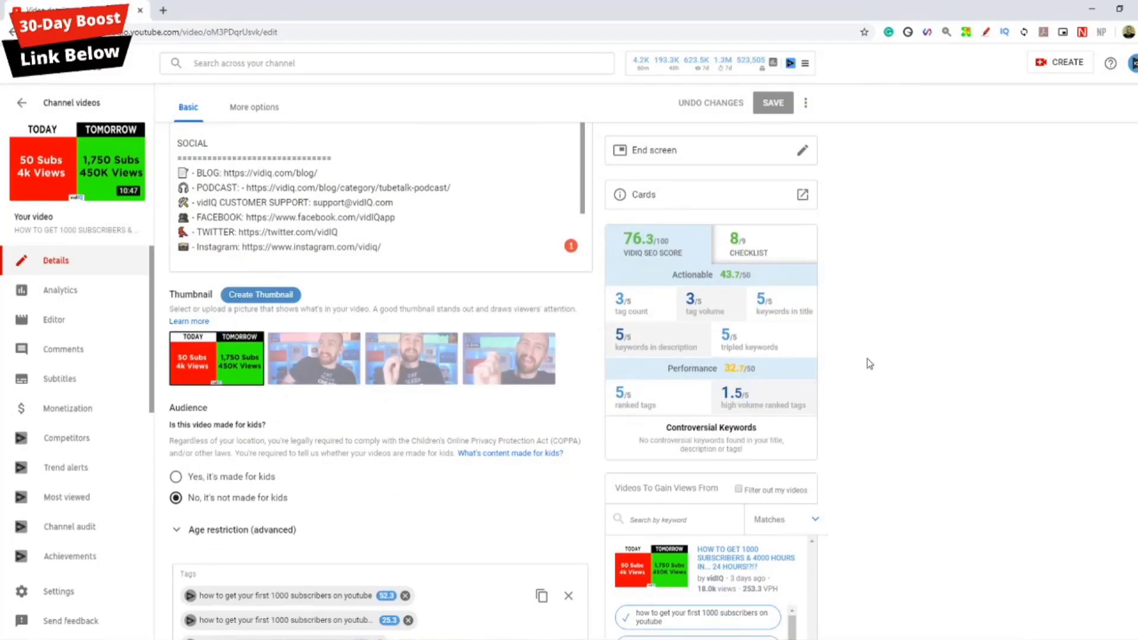
pyautogui.scroll(-3, 829, 392)
pyautogui.scroll(4, 824, 332)
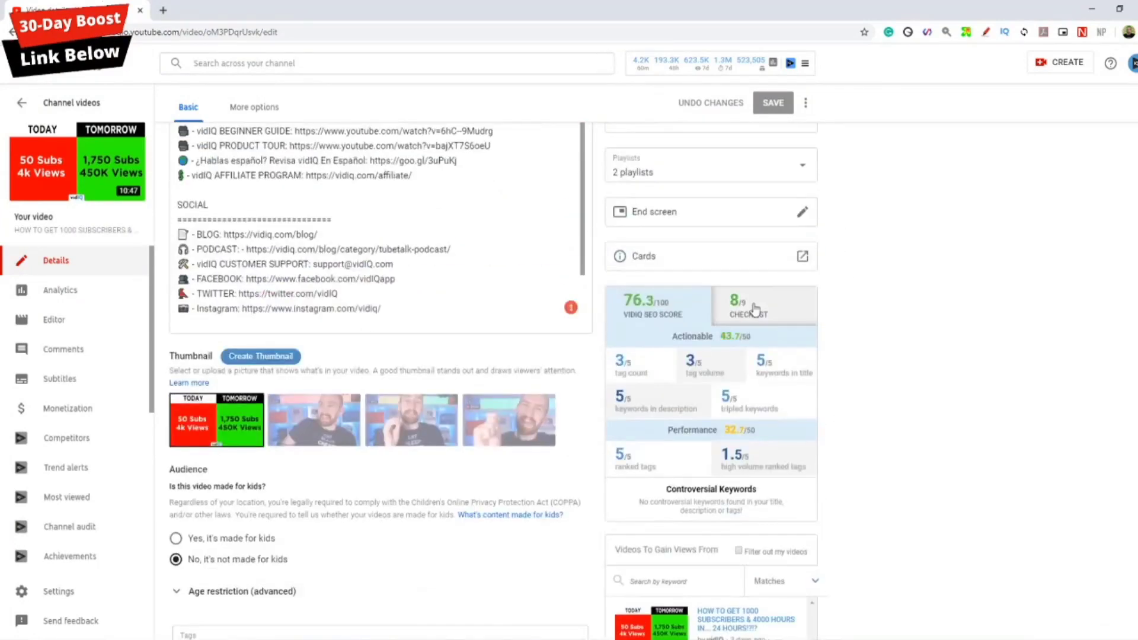
pyautogui.click(754, 310)
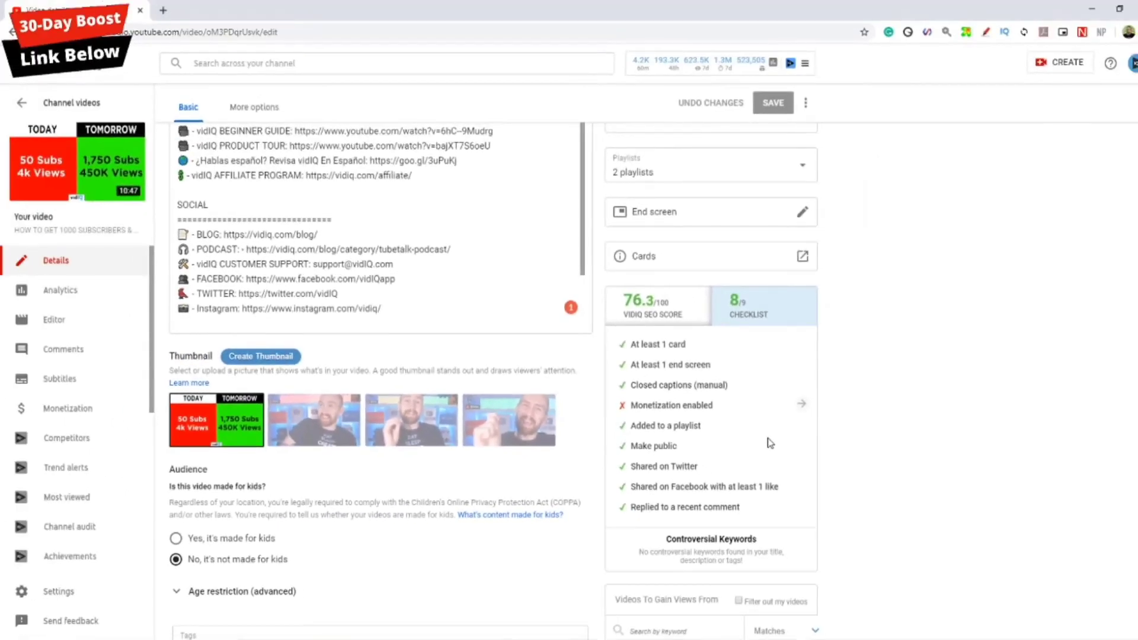
pyautogui.scroll(-11, 856, 445)
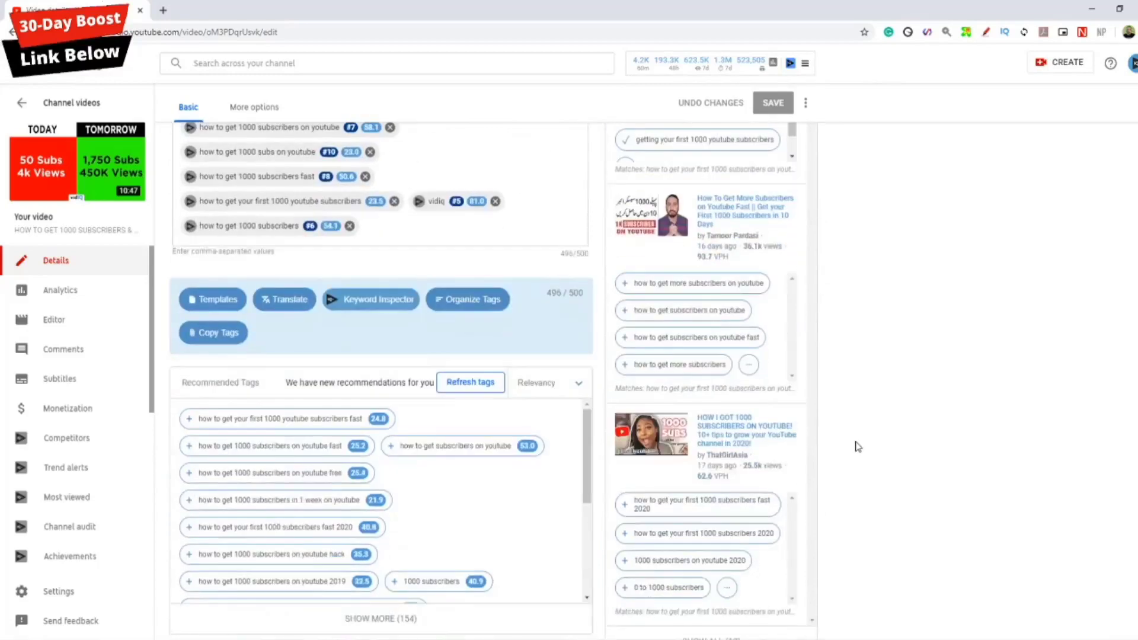
pyautogui.scroll(9, 857, 445)
pyautogui.scroll(10, 860, 462)
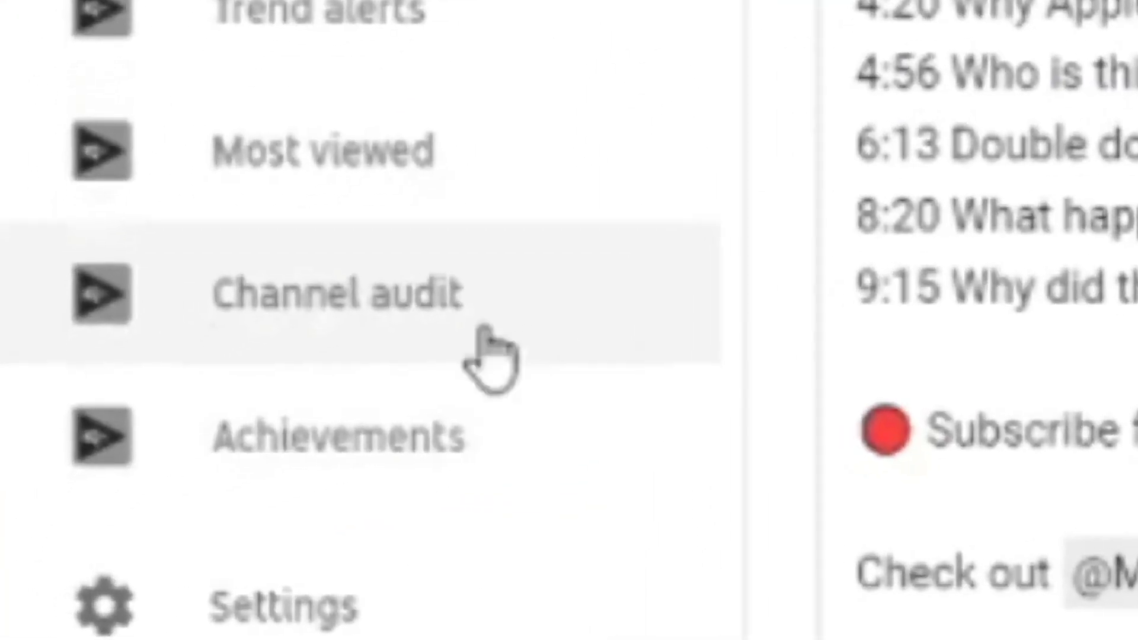
# Open the channel audit and examine its month-over-month figures and the "Content to Double Down On" section
pyautogui.click(393, 301)
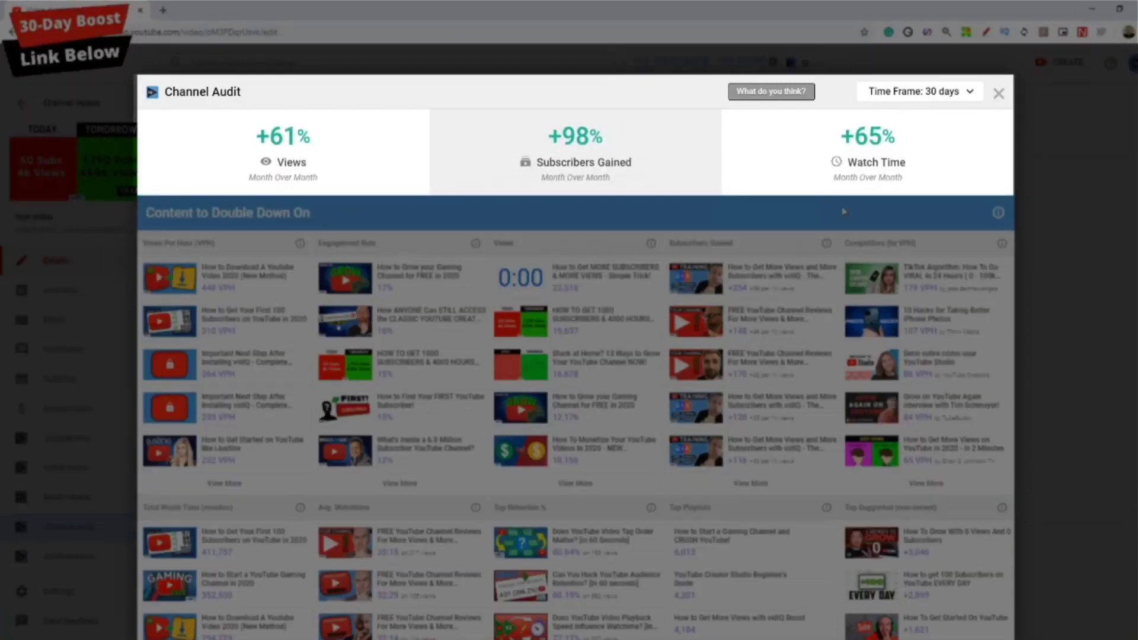
pyautogui.moveTo(835, 195)
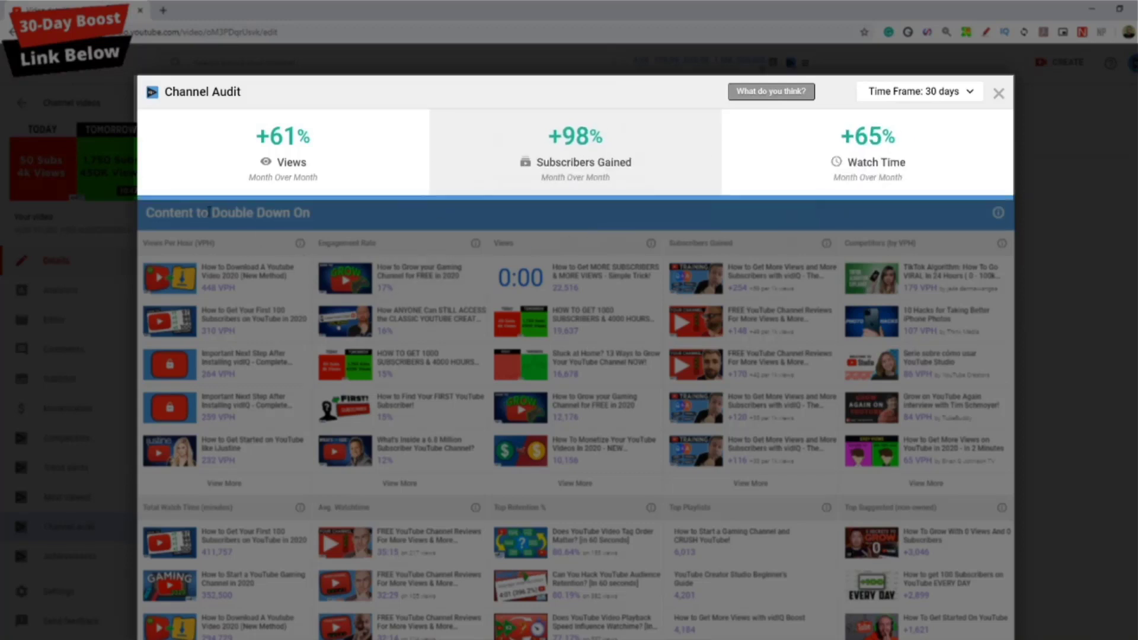
pyautogui.moveTo(209, 212); pyautogui.dragTo(318, 212)
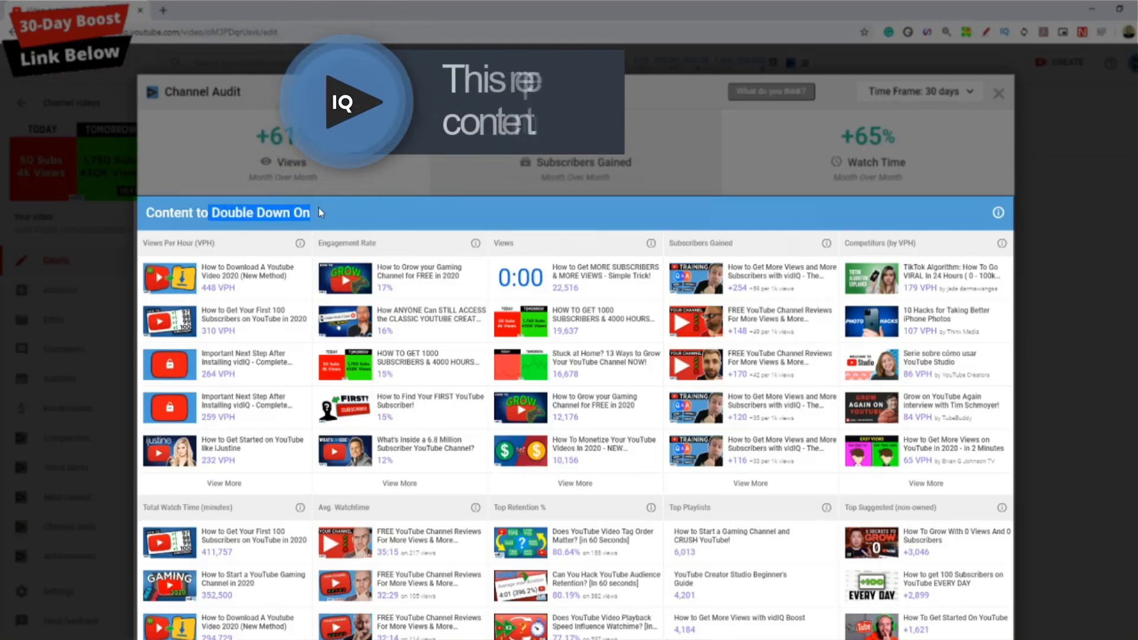
pyautogui.moveTo(148, 243); pyautogui.dragTo(203, 244)
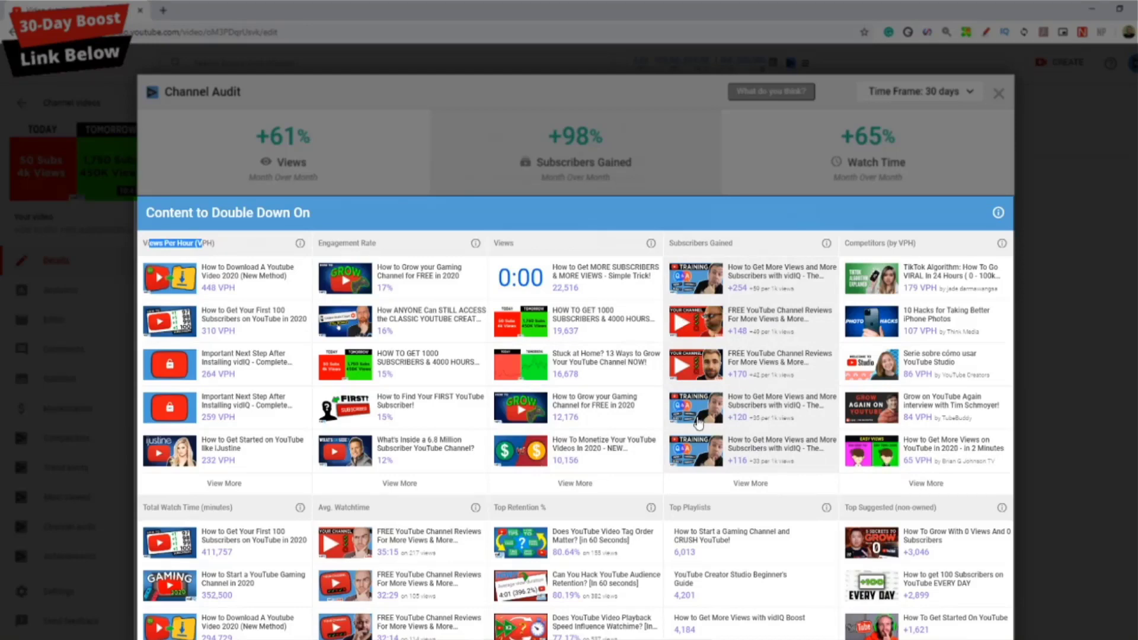
pyautogui.scroll(-2, 158, 401)
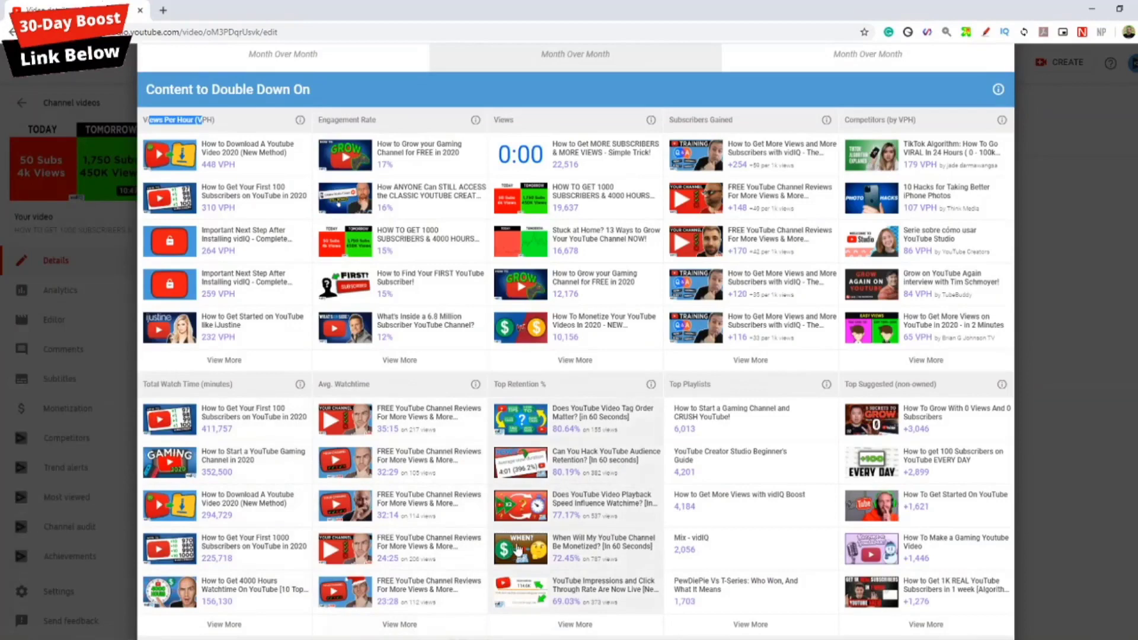
pyautogui.scroll(2, 586, 487)
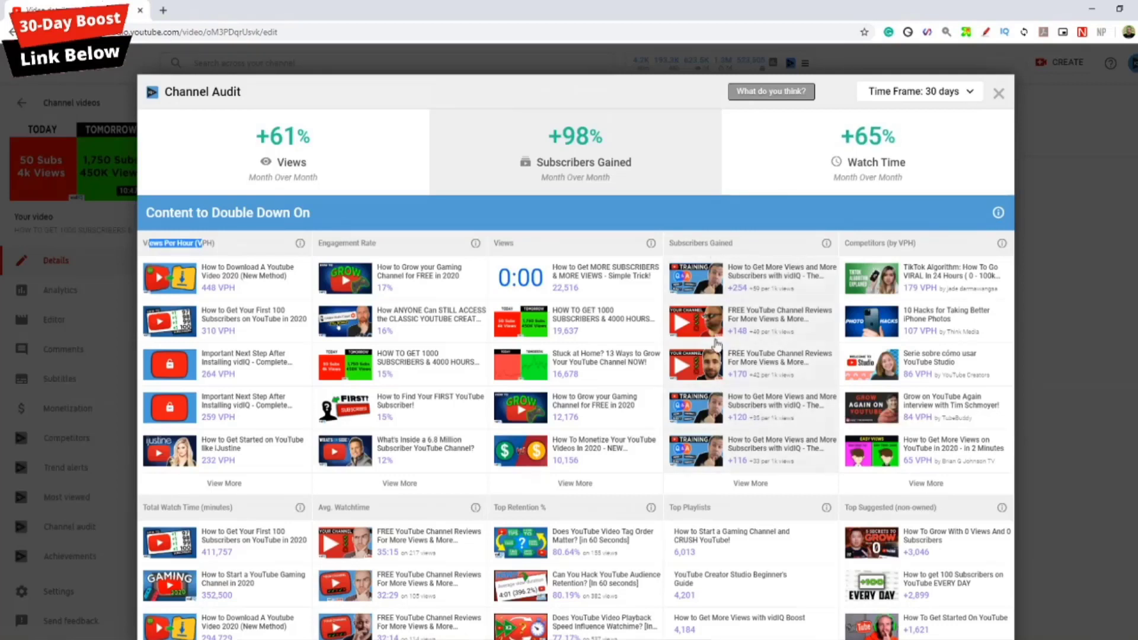
# Examine the audit's "Content That Could Use Work" section and compare it with "Content to Double Down On"
pyautogui.scroll(-9, 366, 439)
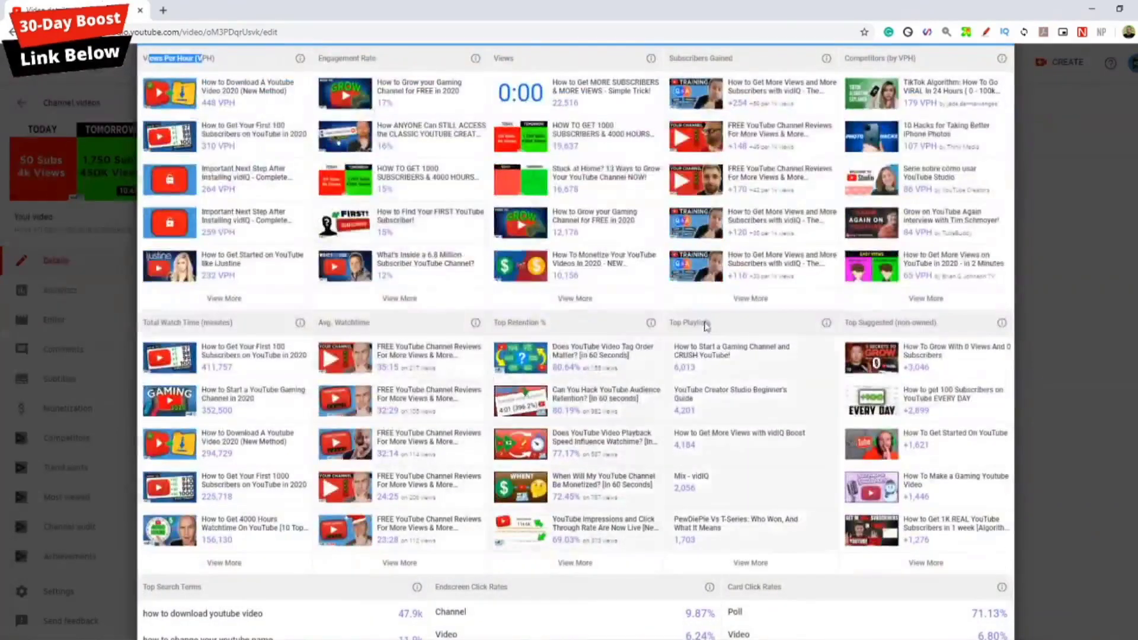
pyautogui.scroll(-4, 500, 378)
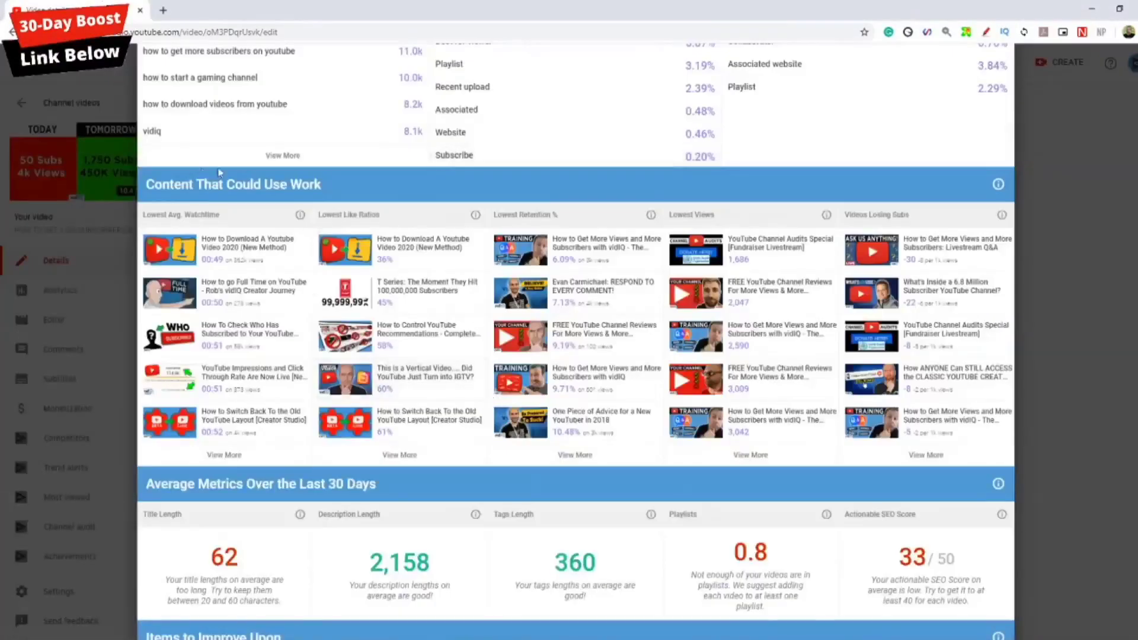
pyautogui.moveTo(145, 184); pyautogui.dragTo(327, 194)
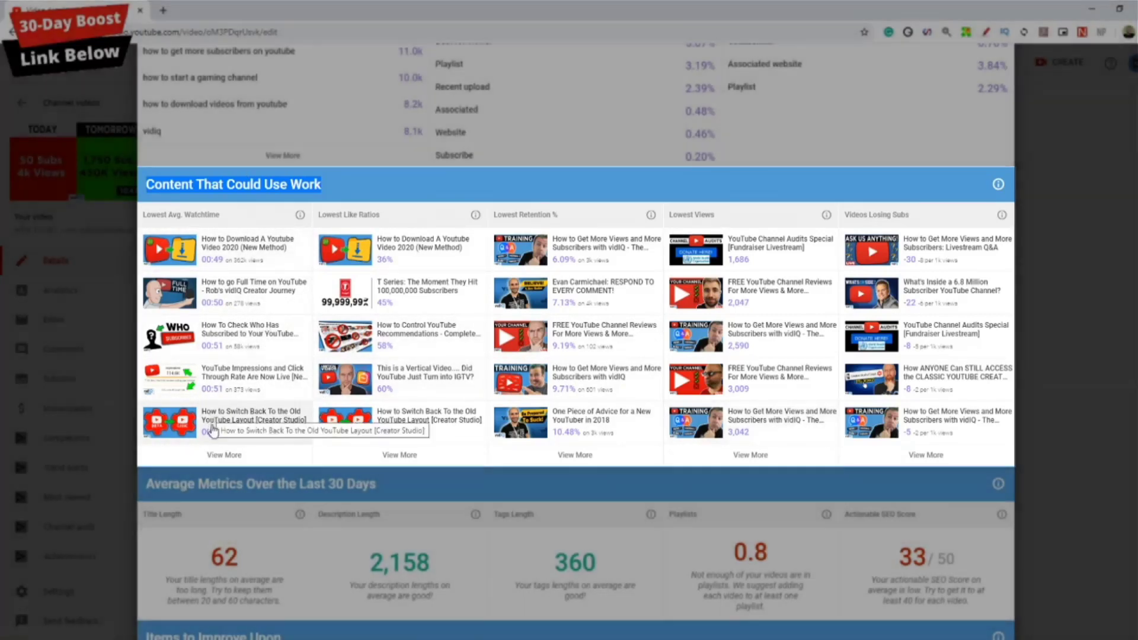
pyautogui.scroll(15, 503, 532)
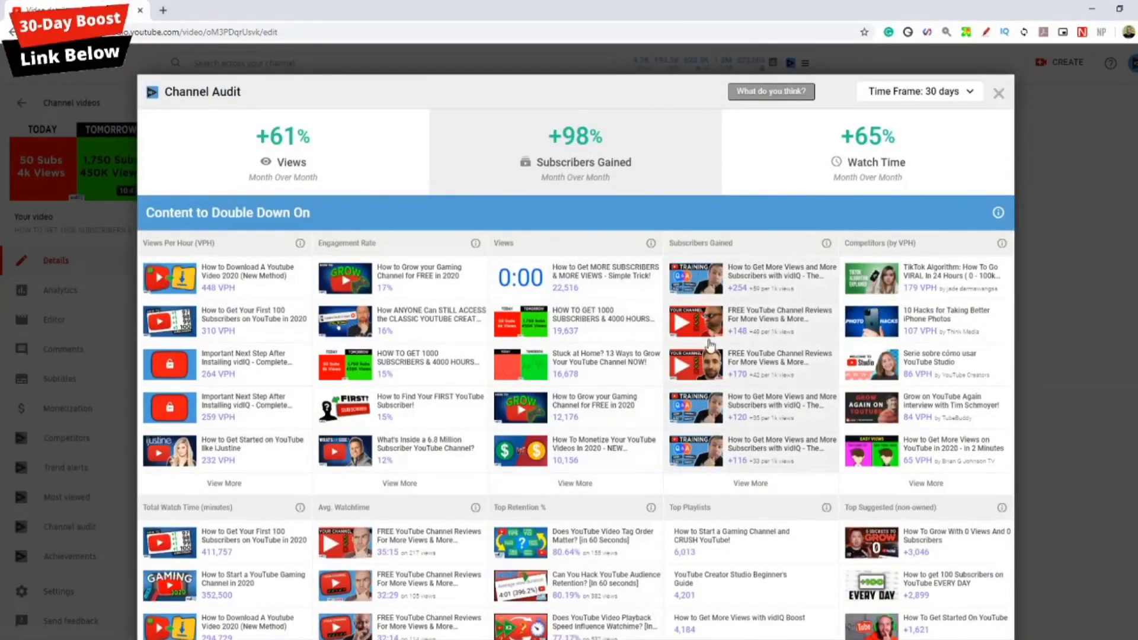
pyautogui.scroll(-15, 342, 380)
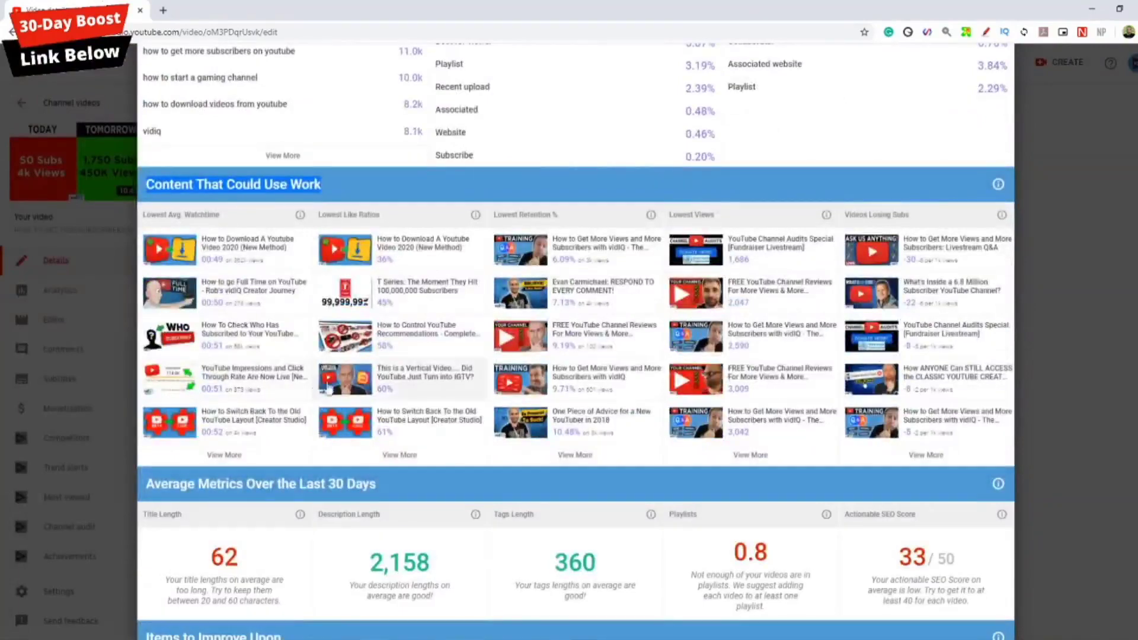
pyautogui.scroll(15, 513, 427)
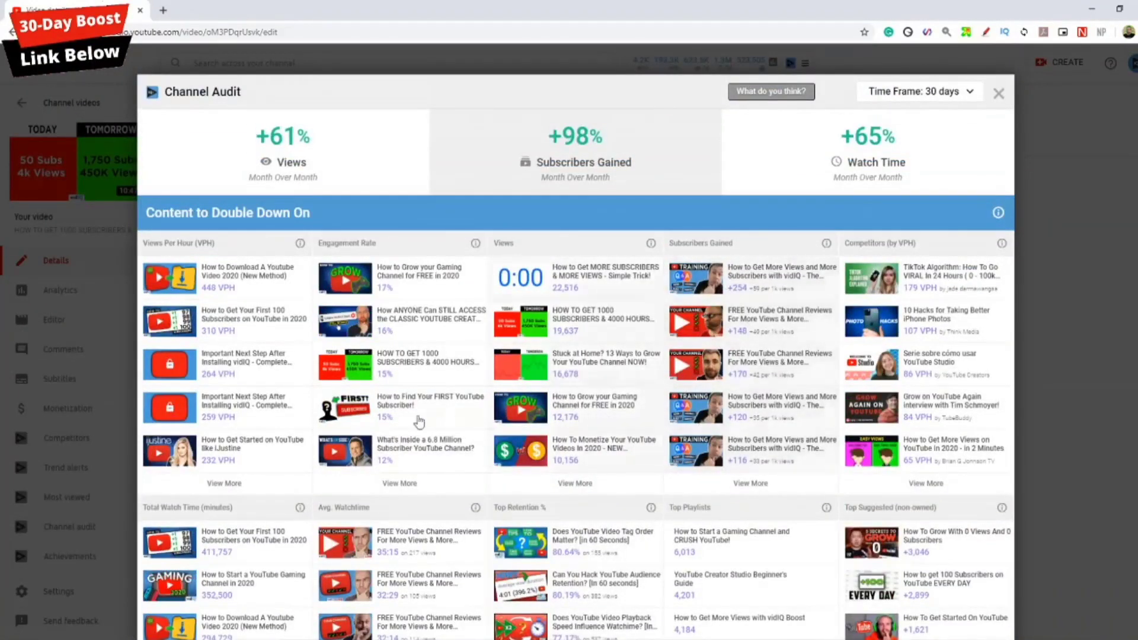
# Examine the "Top Search Terms" list and the click rates in the channel audit
pyautogui.scroll(-7, 350, 415)
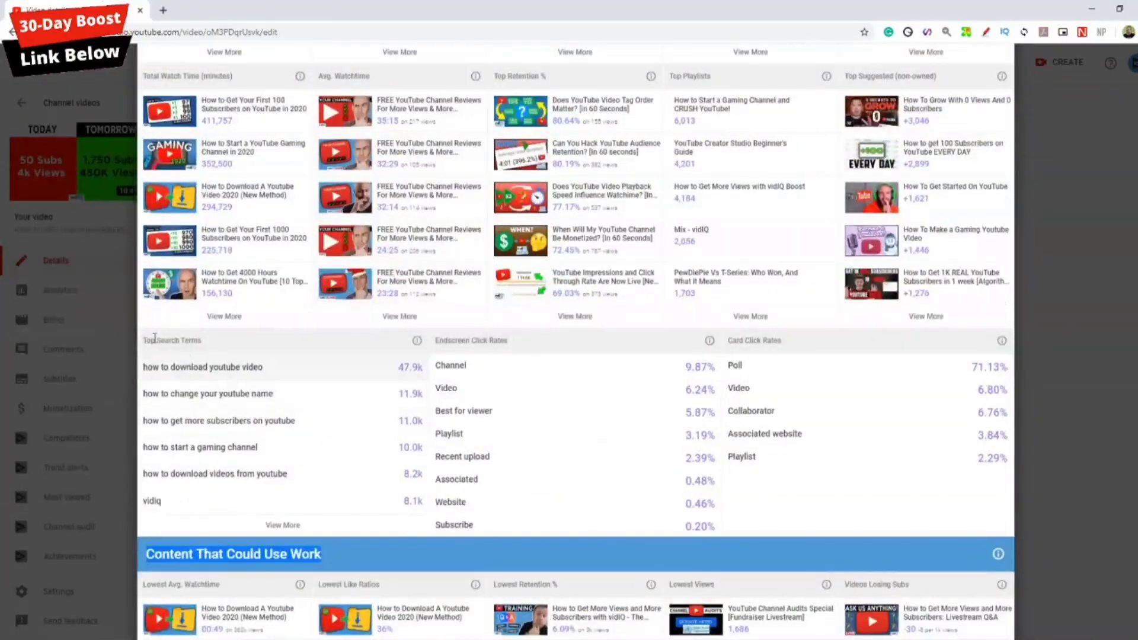
pyautogui.moveTo(144, 341); pyautogui.dragTo(203, 341)
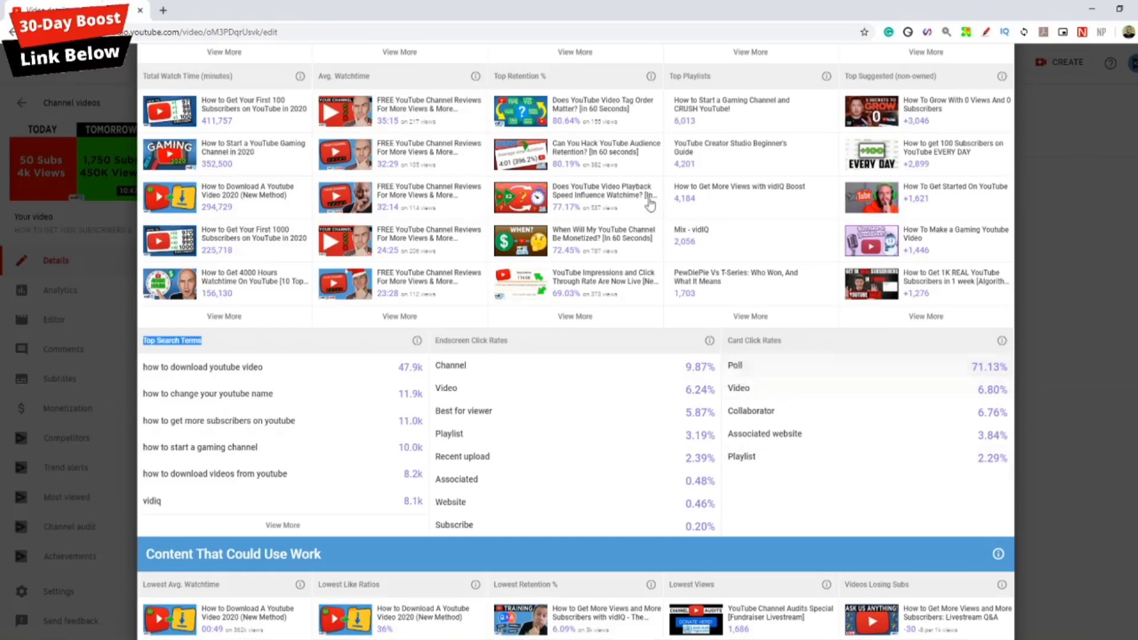
pyautogui.scroll(3, 635, 492)
pyautogui.scroll(3, 635, 488)
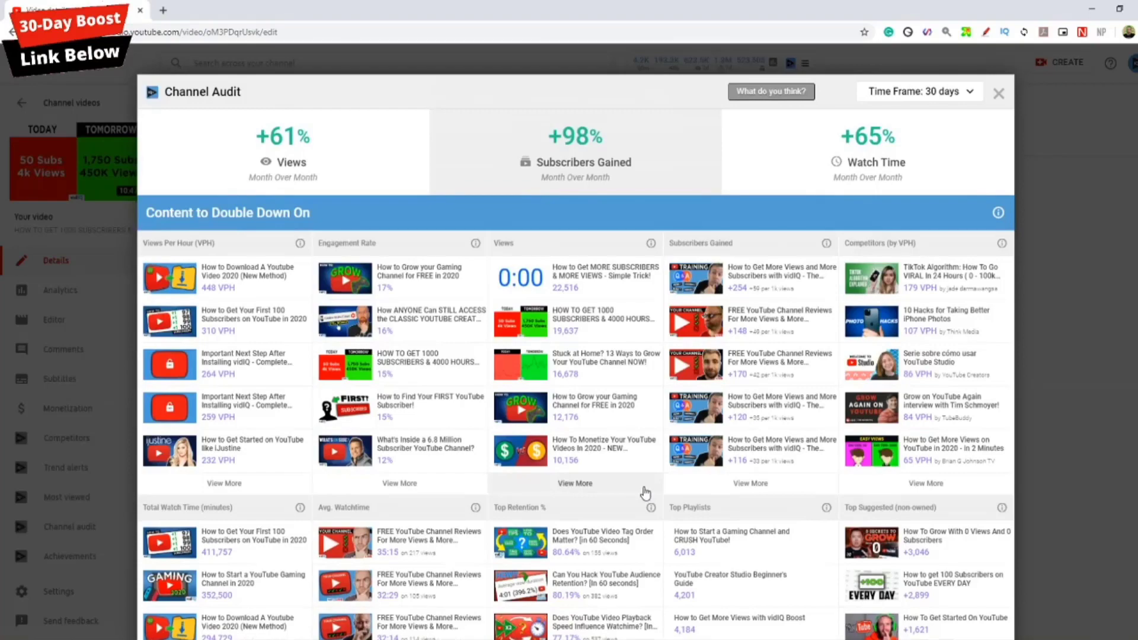
pyautogui.scroll(-7, 711, 465)
pyautogui.scroll(7, 857, 418)
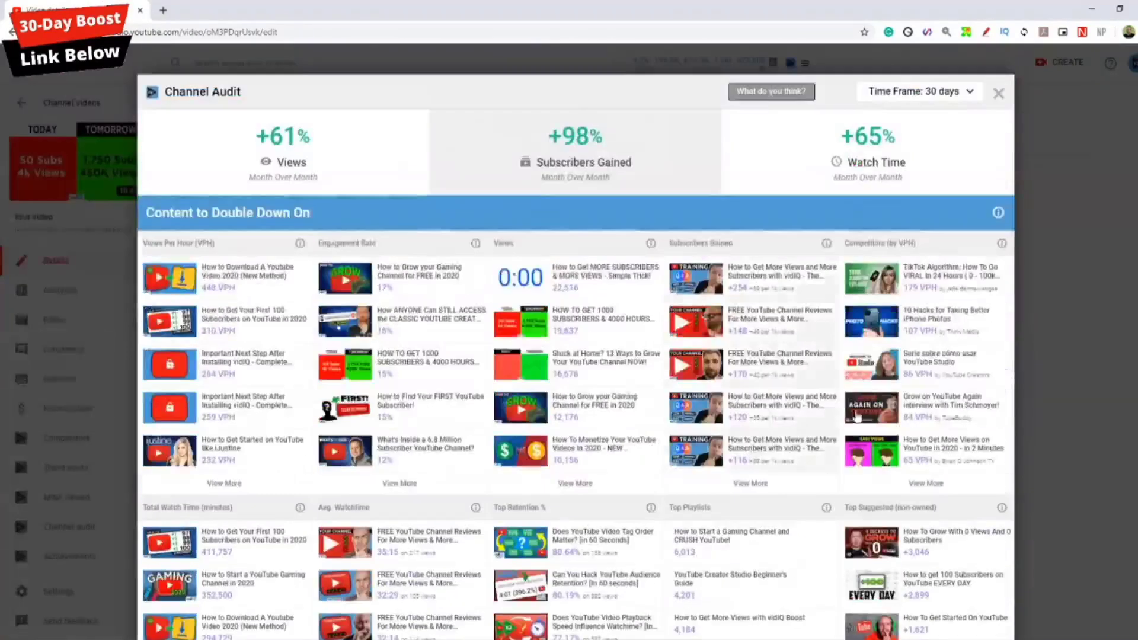
# Check the channel audit's available time frames and skim through the report
pyautogui.click(915, 93)
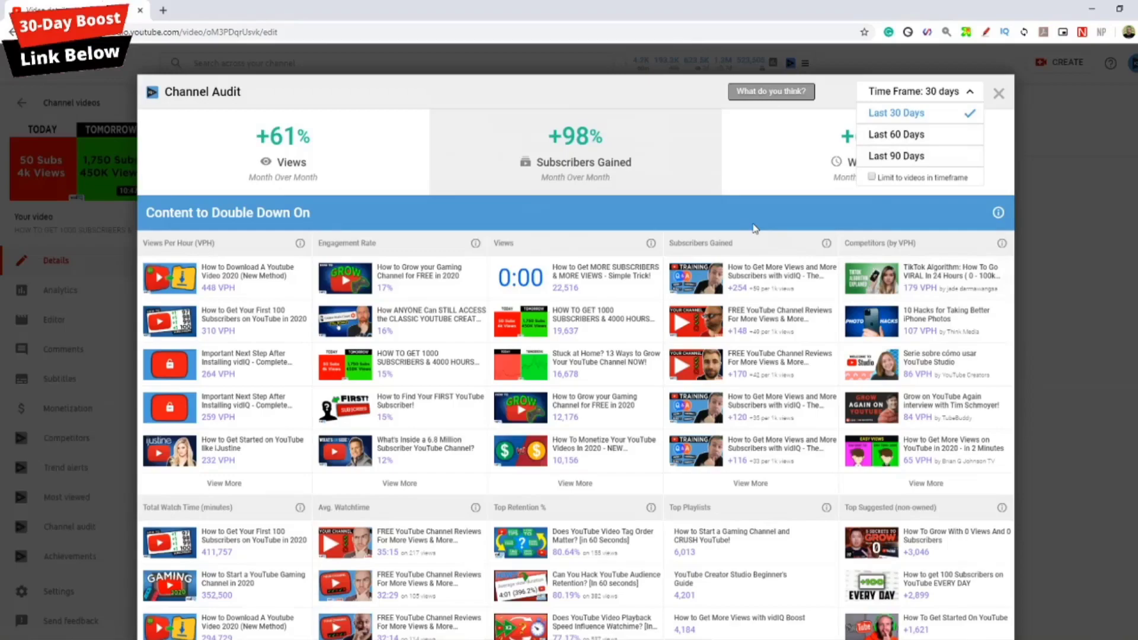
pyautogui.scroll(-10, 754, 228)
pyautogui.scroll(10, 761, 311)
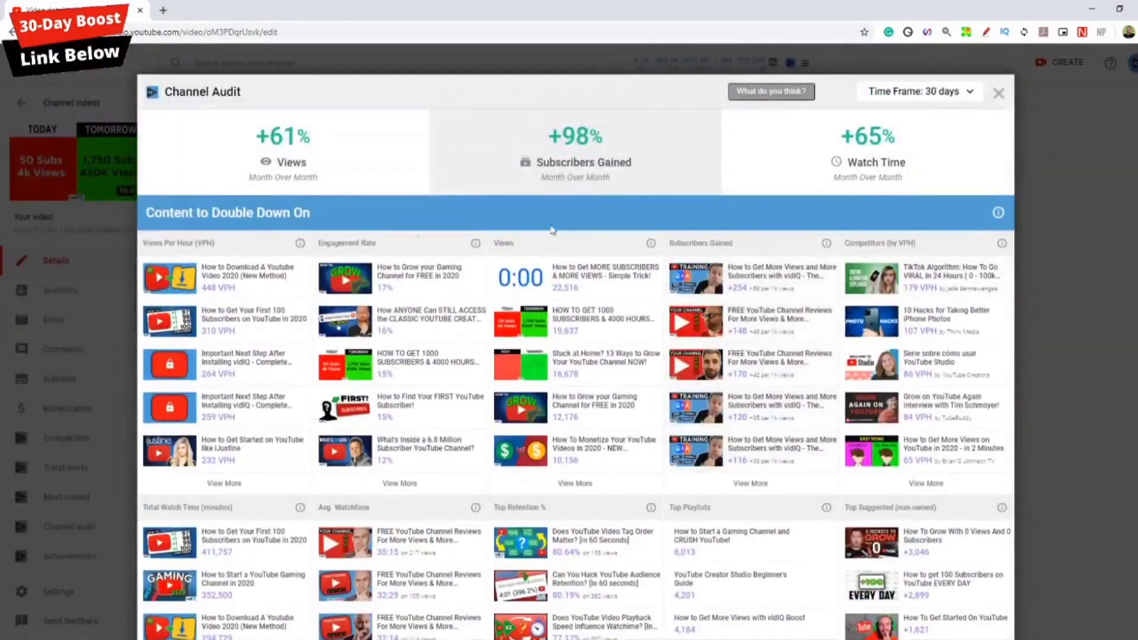
# Examine the channel audit's "Average Metrics Over the Last 30 Days" and "Items to Improve Upon" sections
pyautogui.scroll(-5, 568, 406)
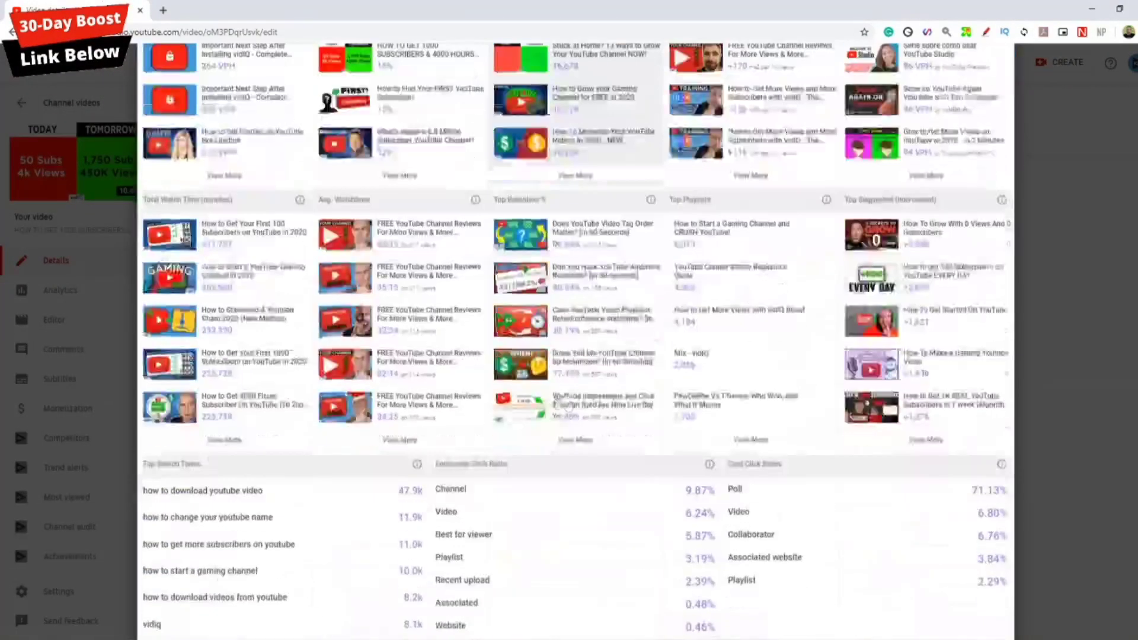
pyautogui.scroll(-7, 568, 406)
pyautogui.scroll(2, 214, 332)
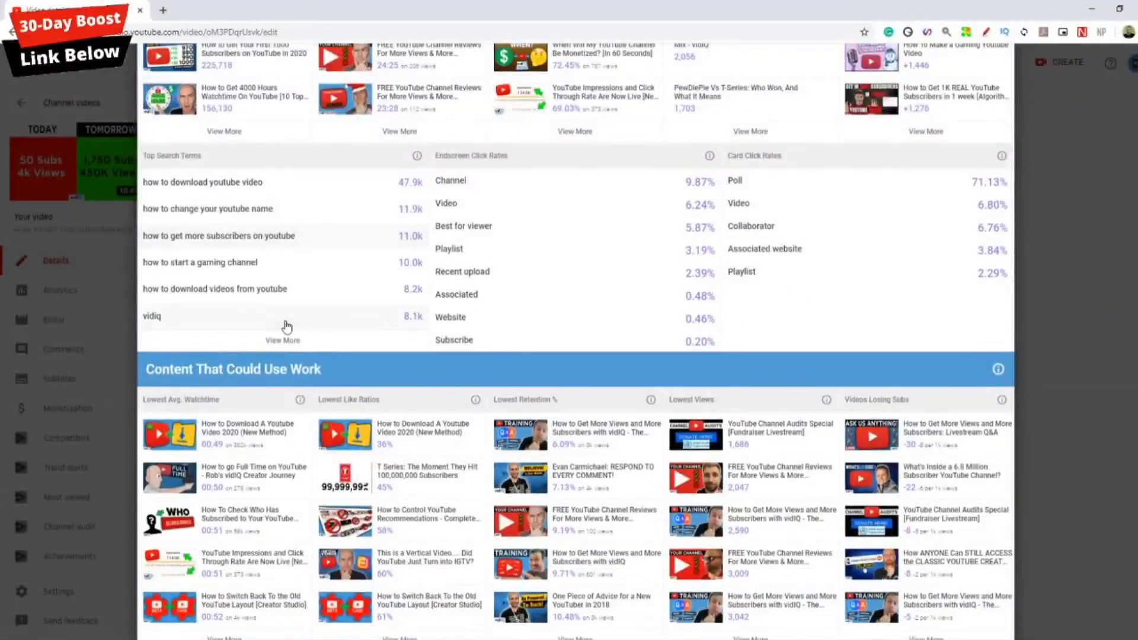
pyautogui.scroll(-3, 287, 326)
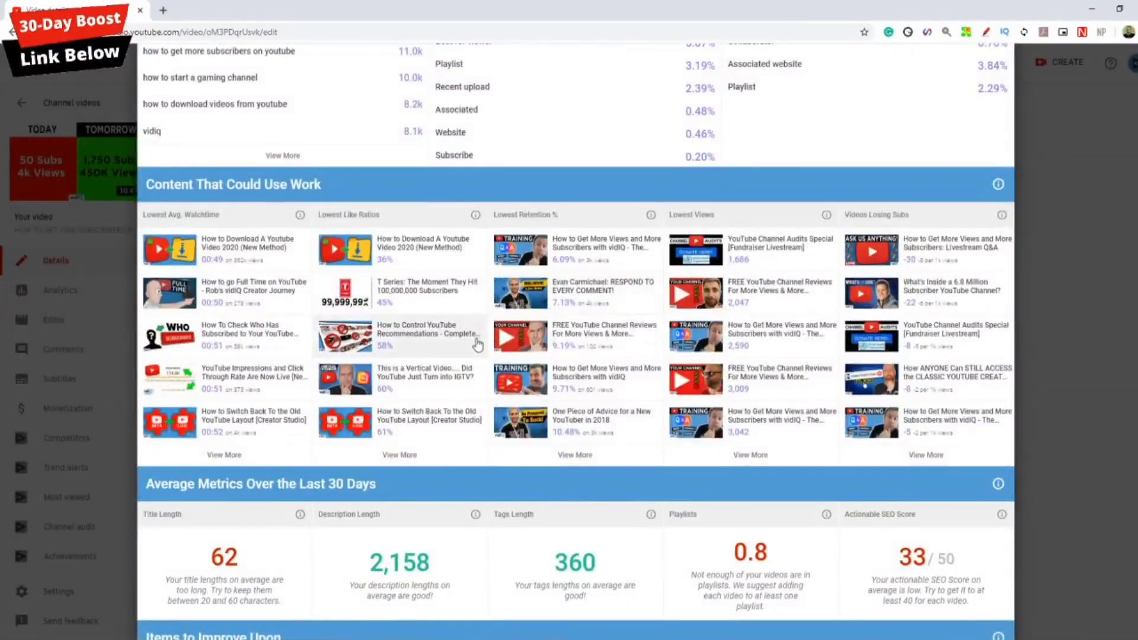
pyautogui.scroll(-3, 474, 355)
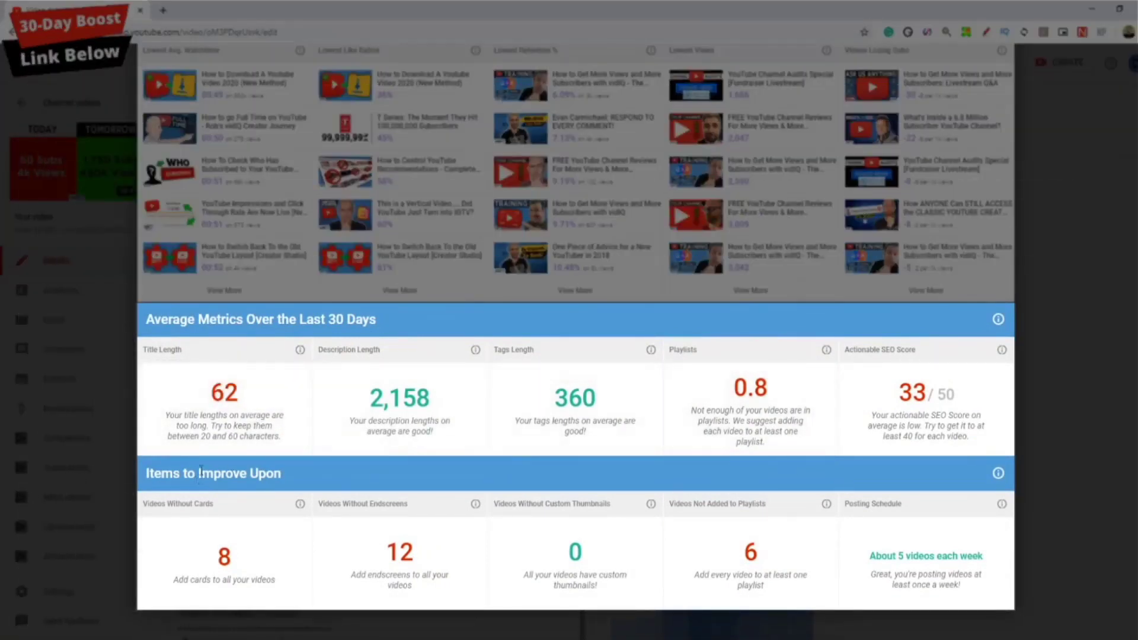
pyautogui.moveTo(199, 472); pyautogui.dragTo(297, 481)
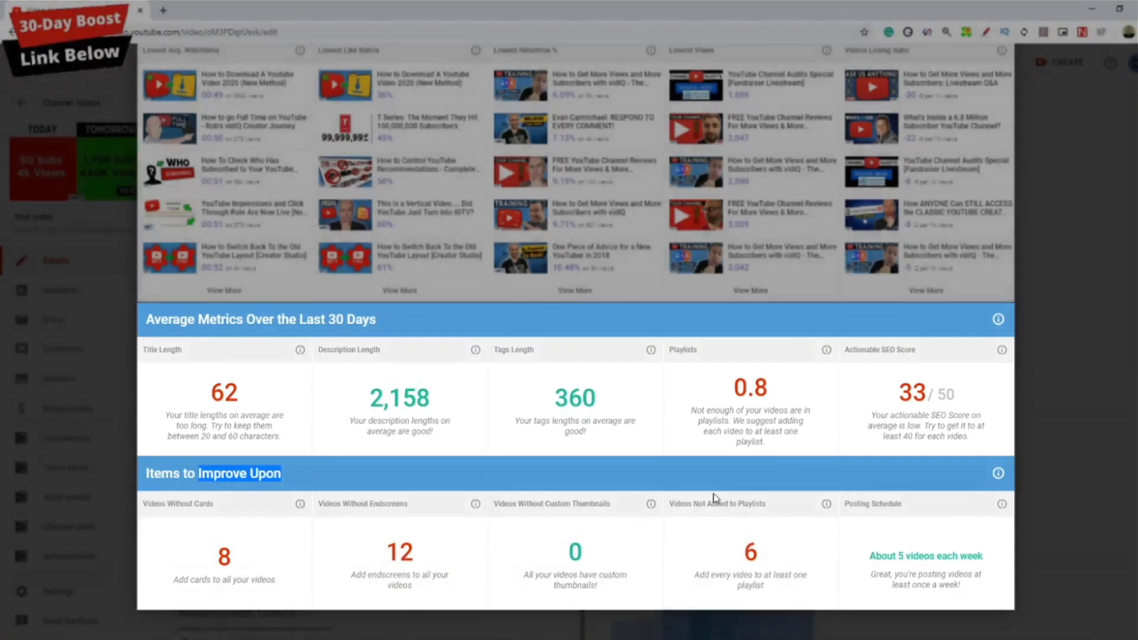
pyautogui.scroll(10, 714, 498)
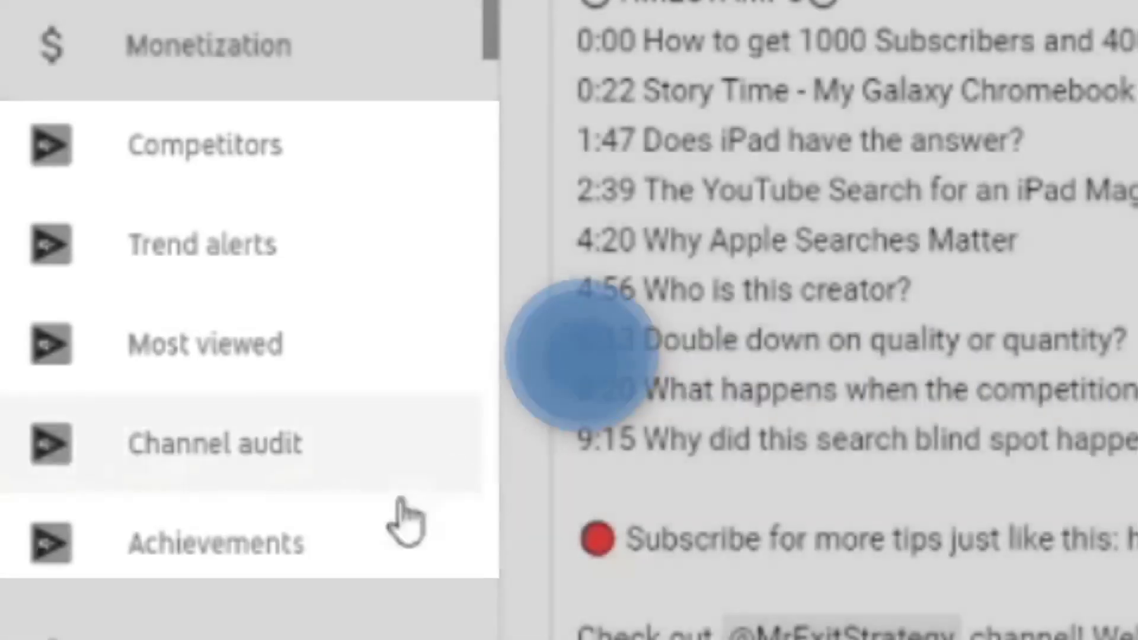
# Open the channel's vidIQ achievements and bring up the 500K subscribers key achievement
pyautogui.click(297, 543)
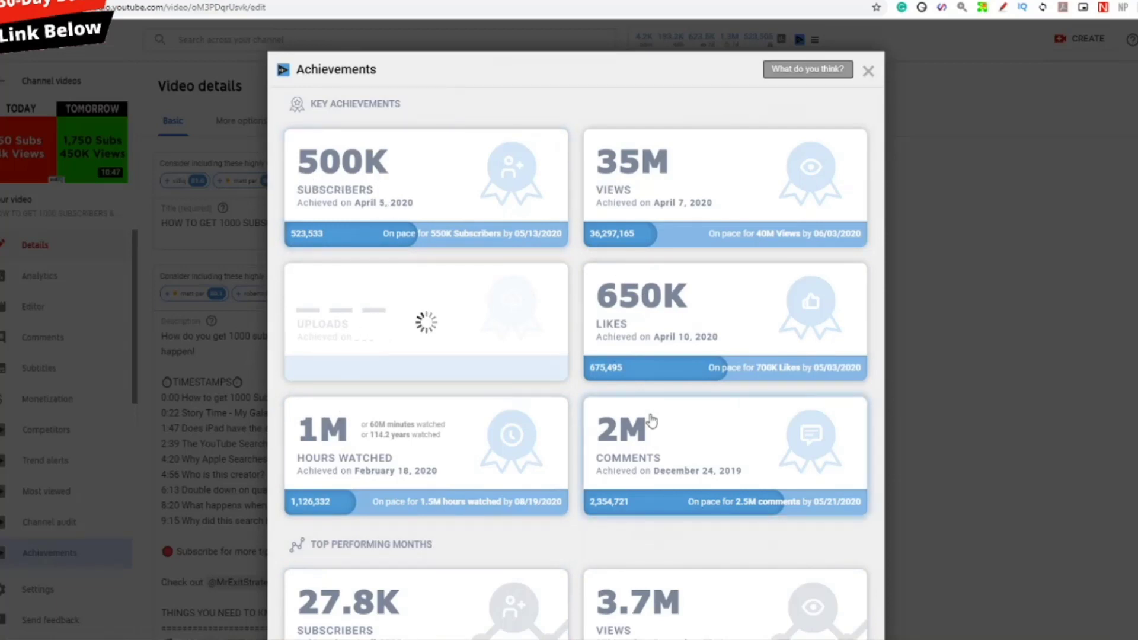
pyautogui.click(457, 226)
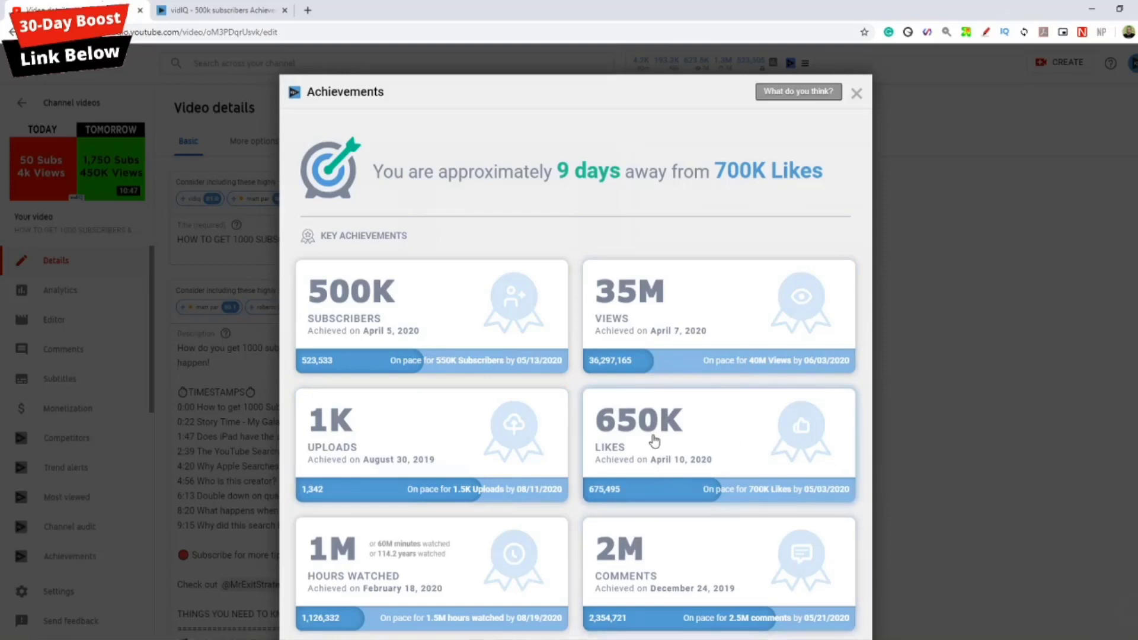
# Examine the "Top Performing Months" cards in the achievements overview and return to the key achievements
pyautogui.scroll(-7, 658, 445)
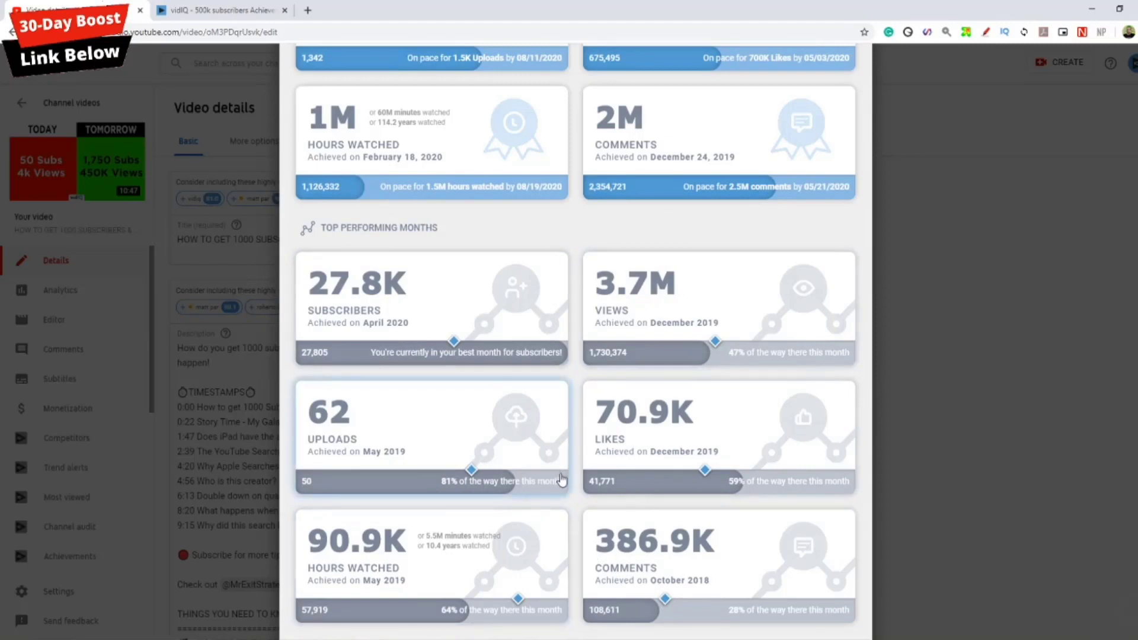
pyautogui.scroll(1, 562, 478)
pyautogui.scroll(6, 555, 501)
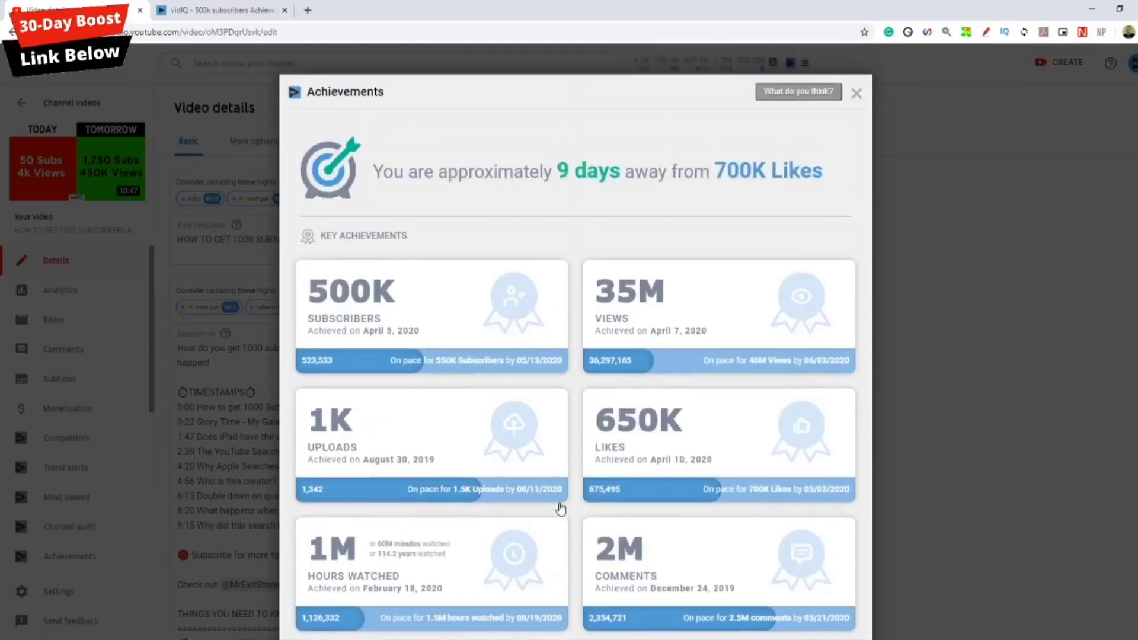